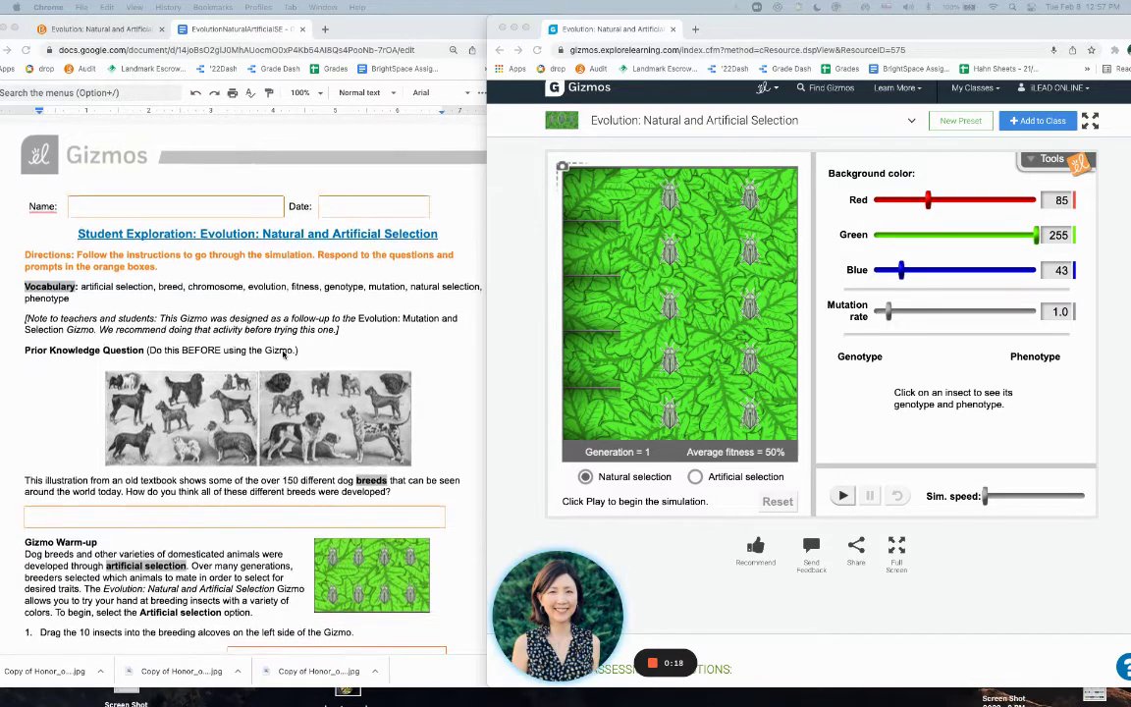
Read through the worksheet's vocabulary, Prior Knowledge Question and Gizmo Warm-up instructions, down to the start of Activity A.
scroll(285, 353, "down", 1)
scroll(284, 356, "down", 3)
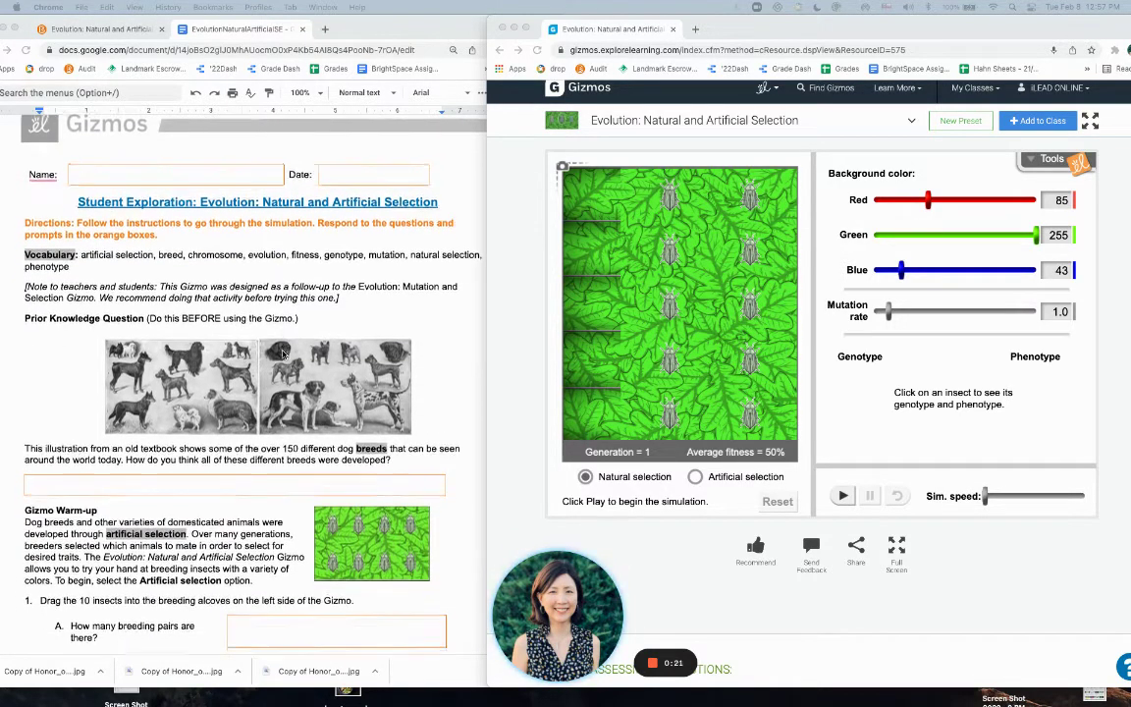
scroll(284, 357, "down", 1)
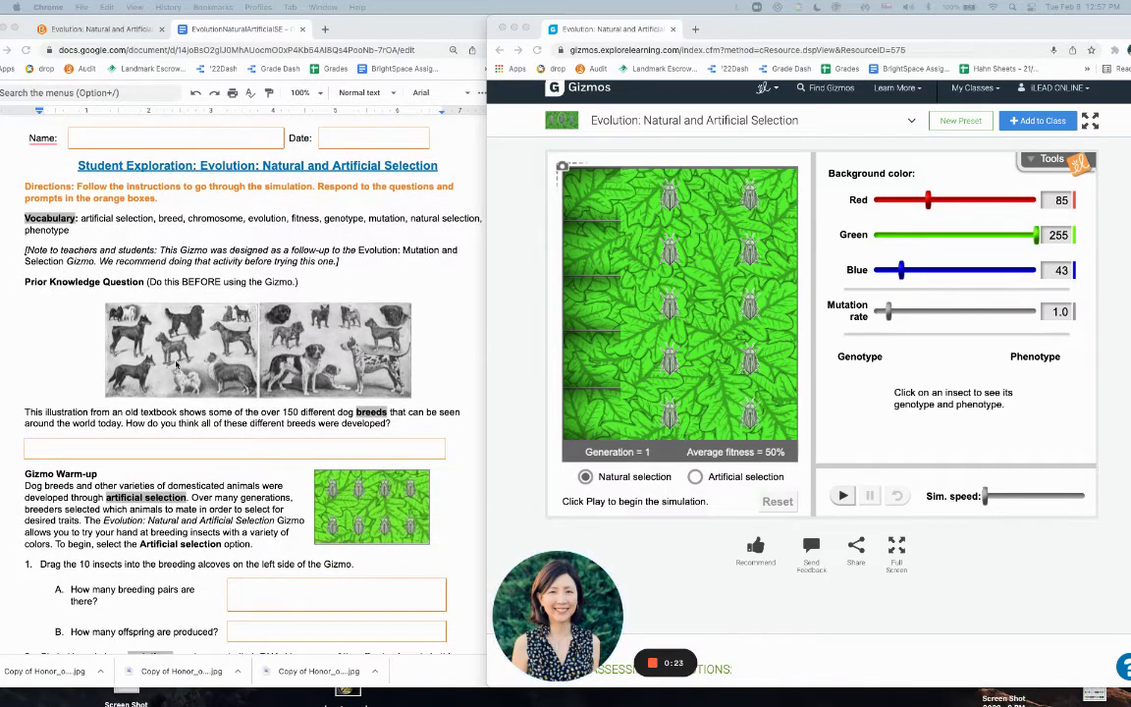
scroll(229, 298, "down", 6)
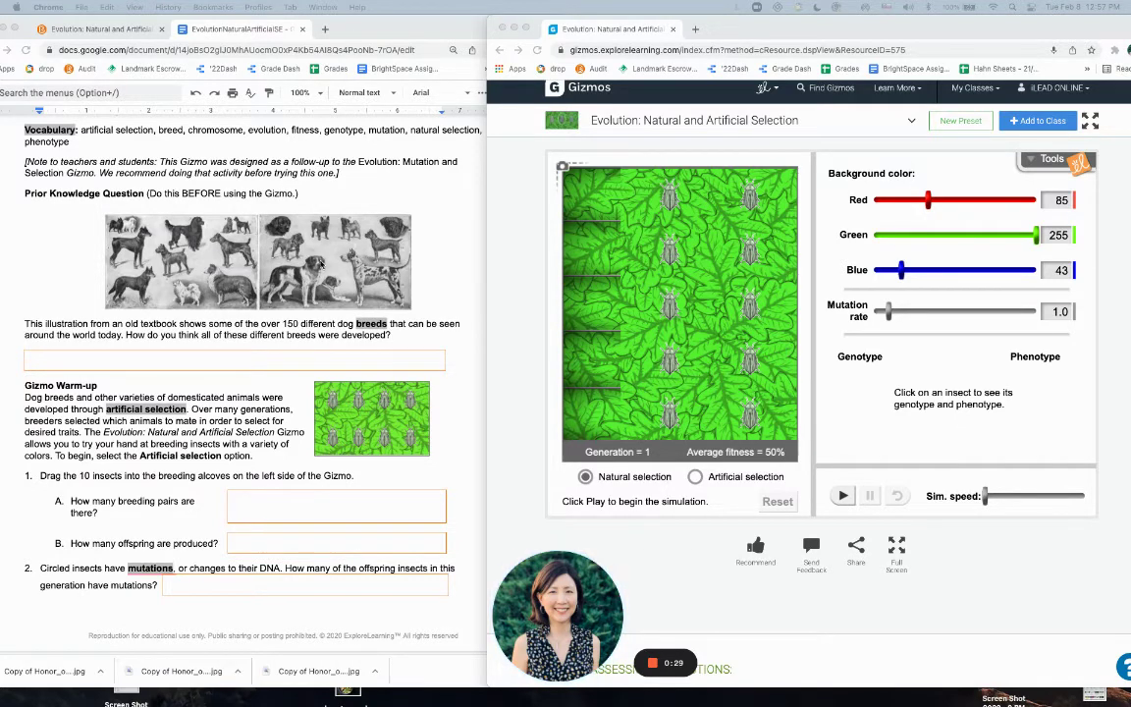
scroll(250, 306, "down", 1)
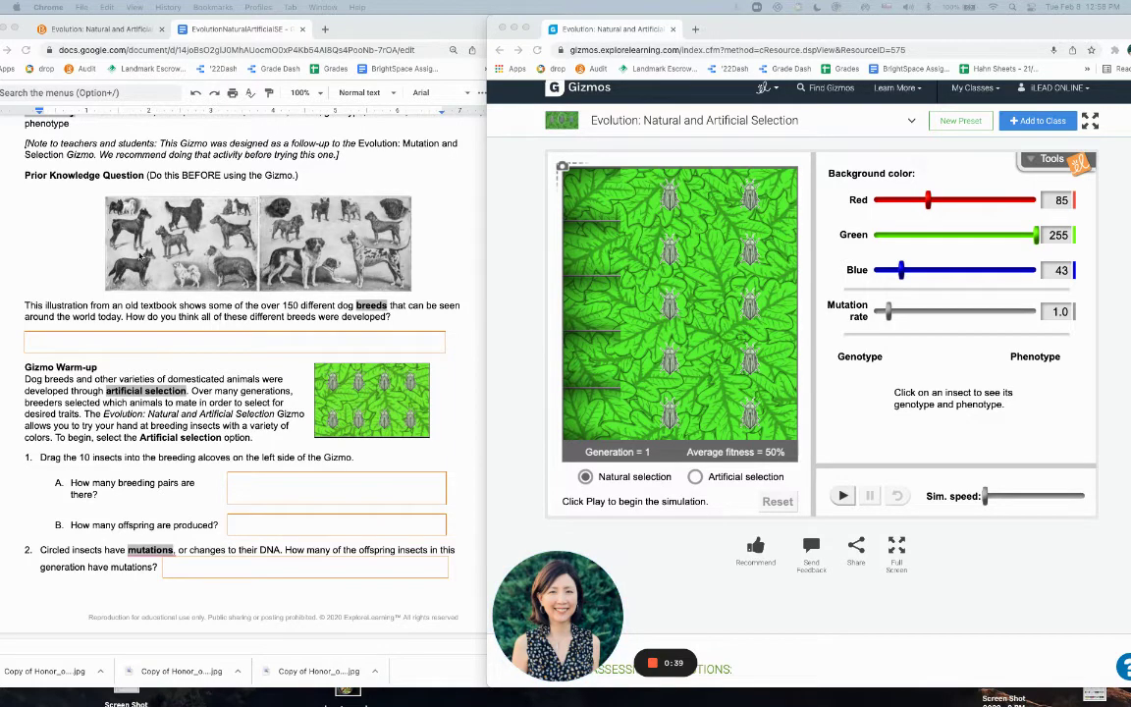
scroll(152, 282, "down", 1)
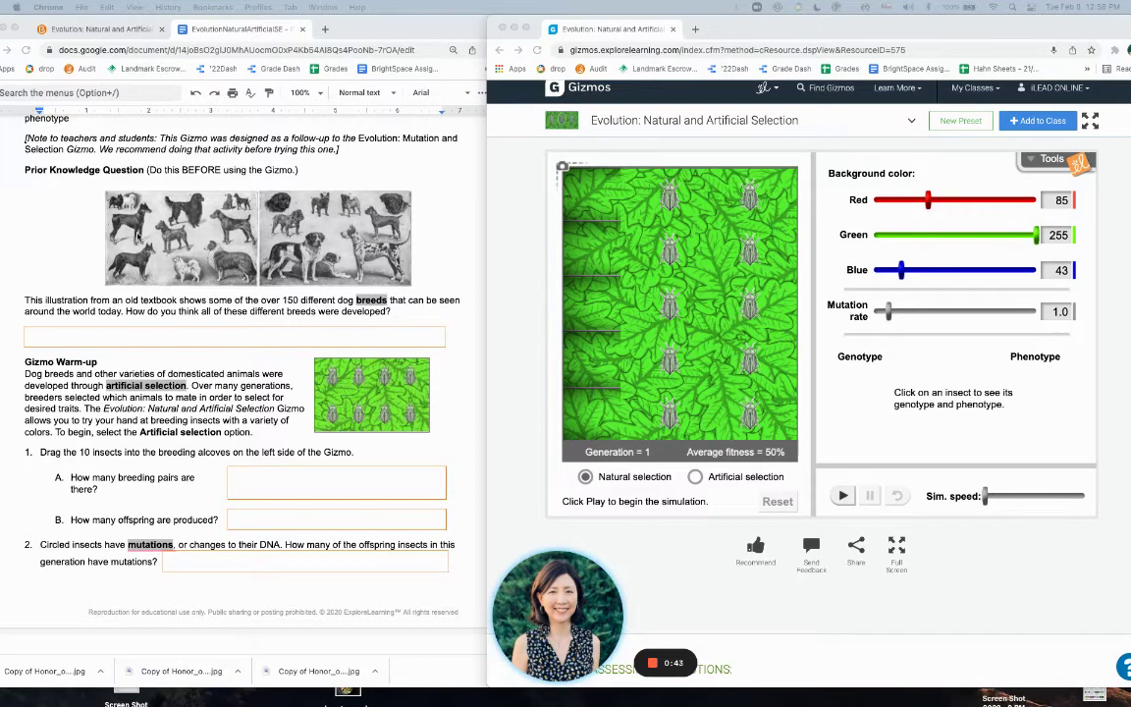
scroll(149, 226, "down", 3)
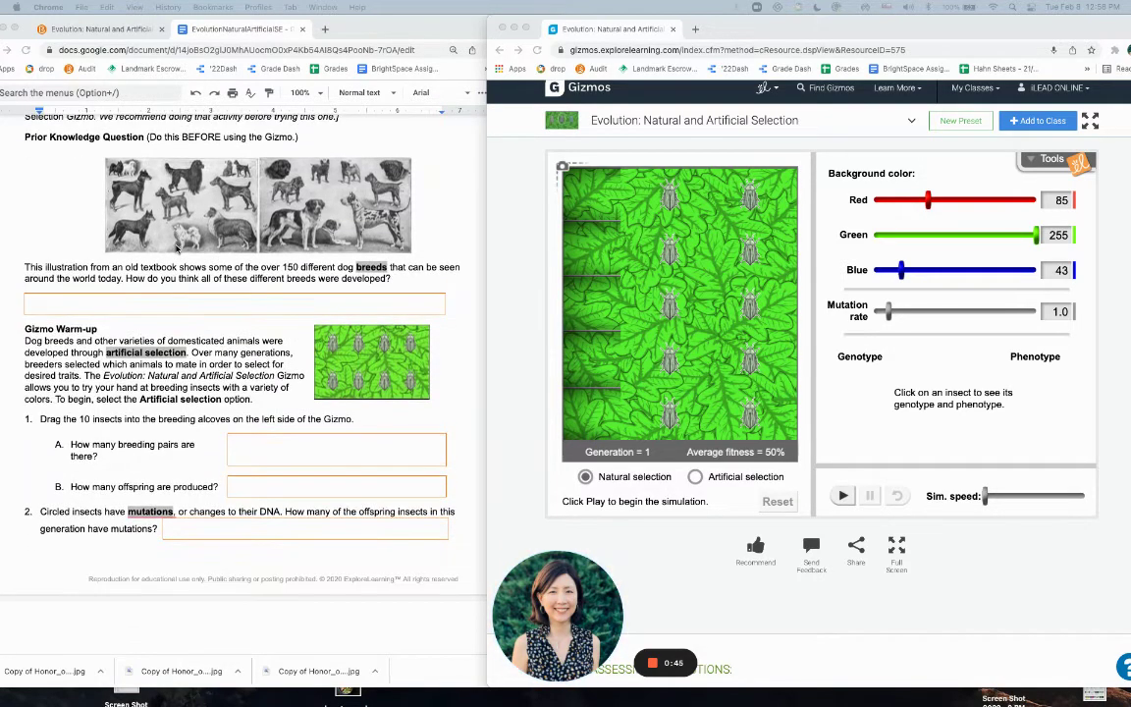
scroll(186, 253, "down", 3)
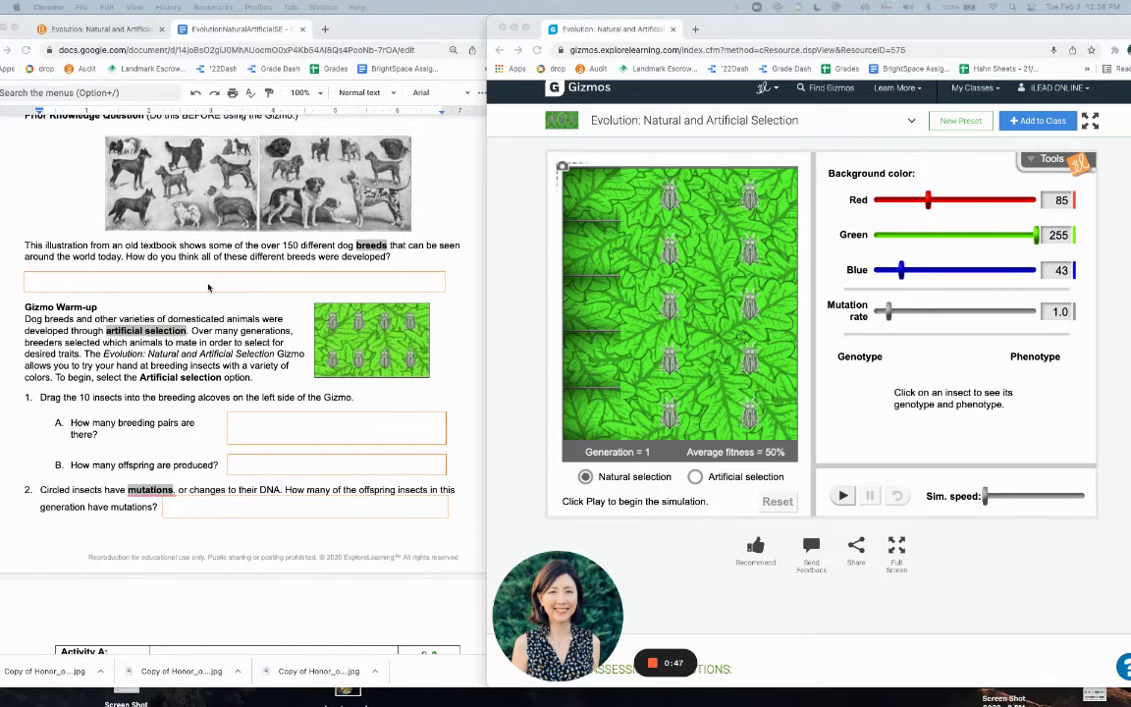
scroll(270, 300, "down", 5)
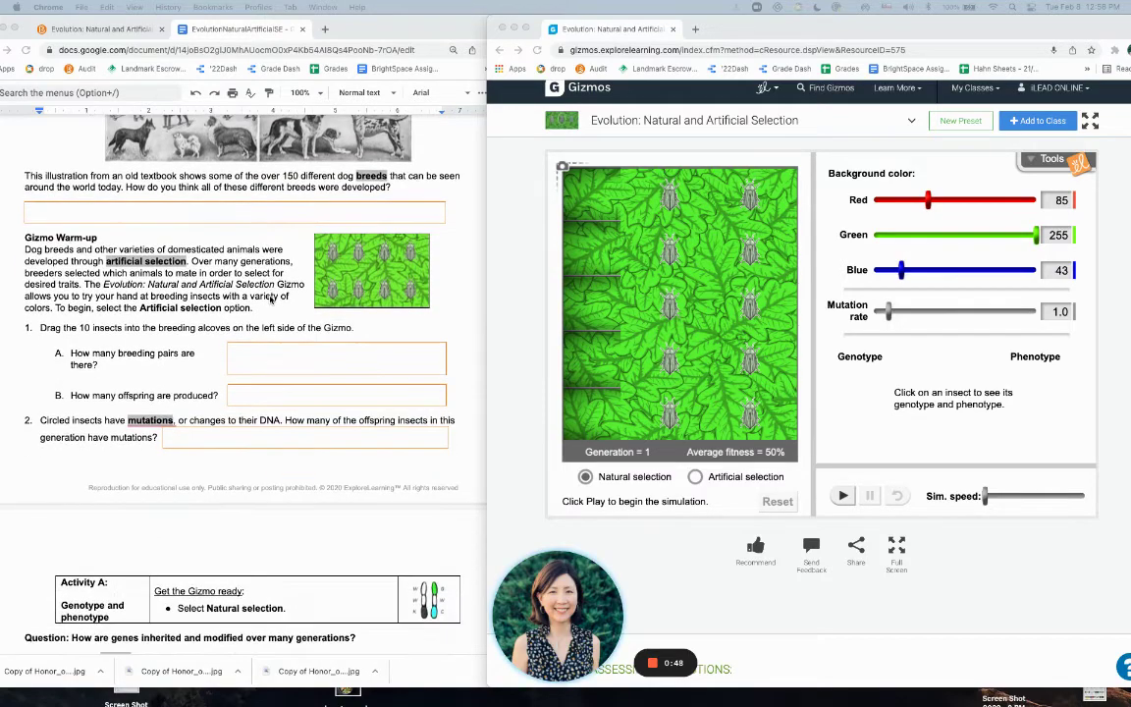
scroll(270, 299, "down", 3)
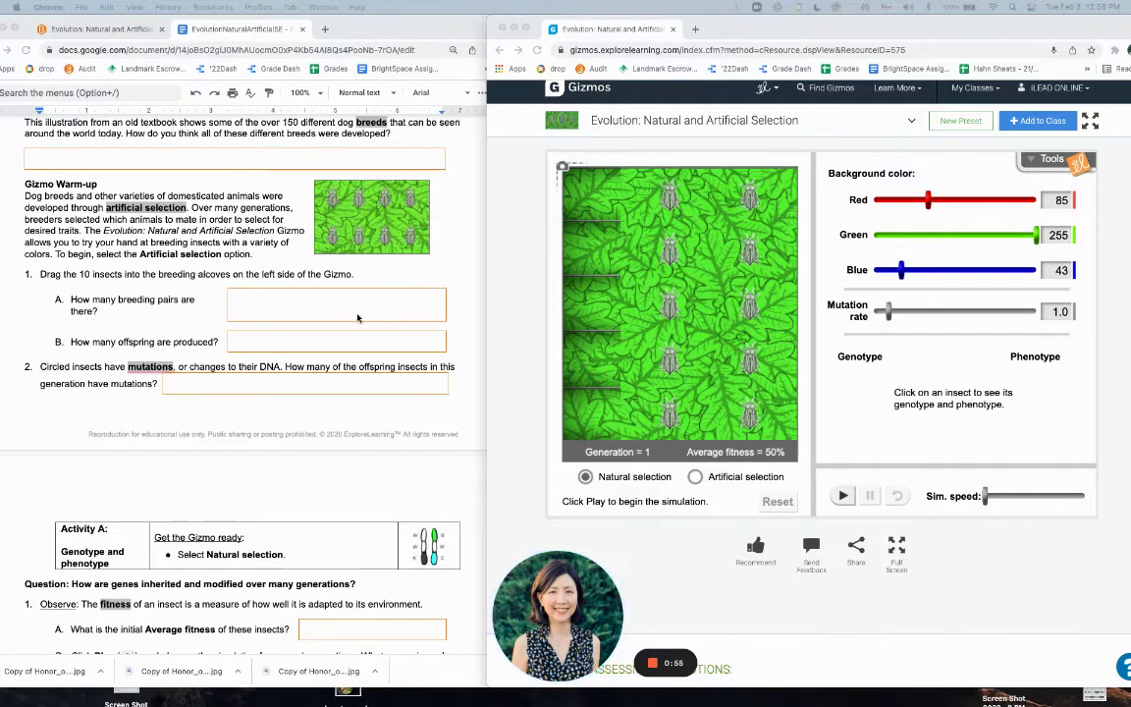
scroll(330, 293, "down", 2)
scroll(329, 292, "down", 3)
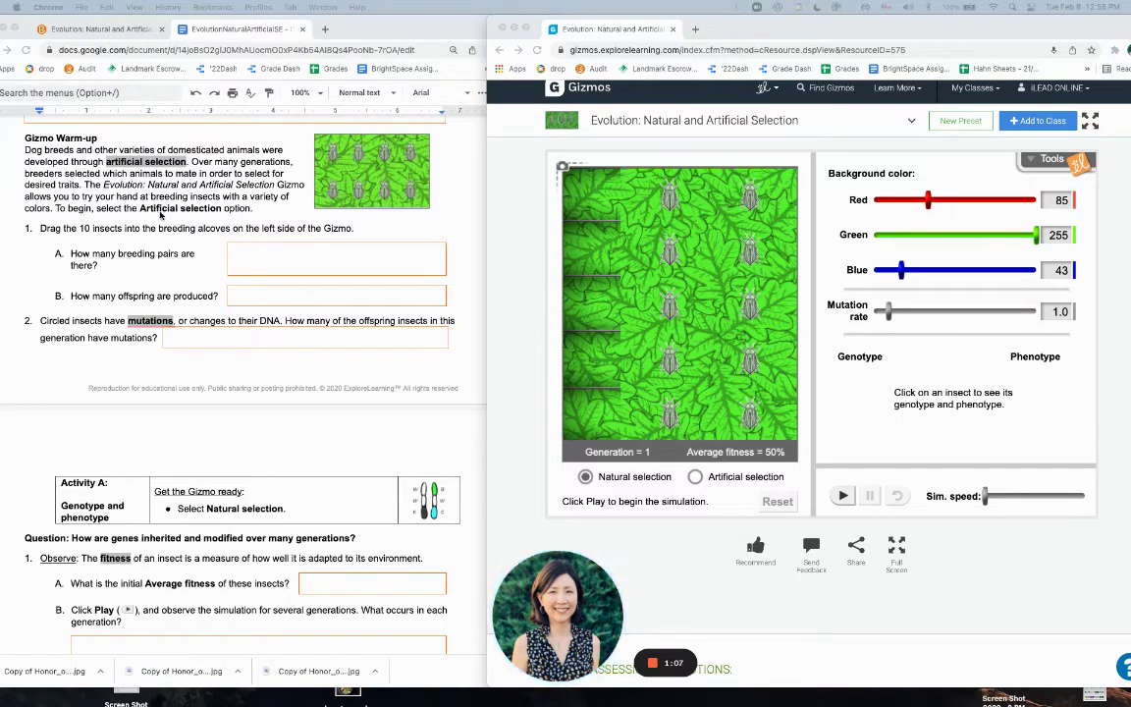
Switch the simulation to Artificial selection and place all 10 insects as pairs in the five breeding alcoves.
left_click(590, 346)
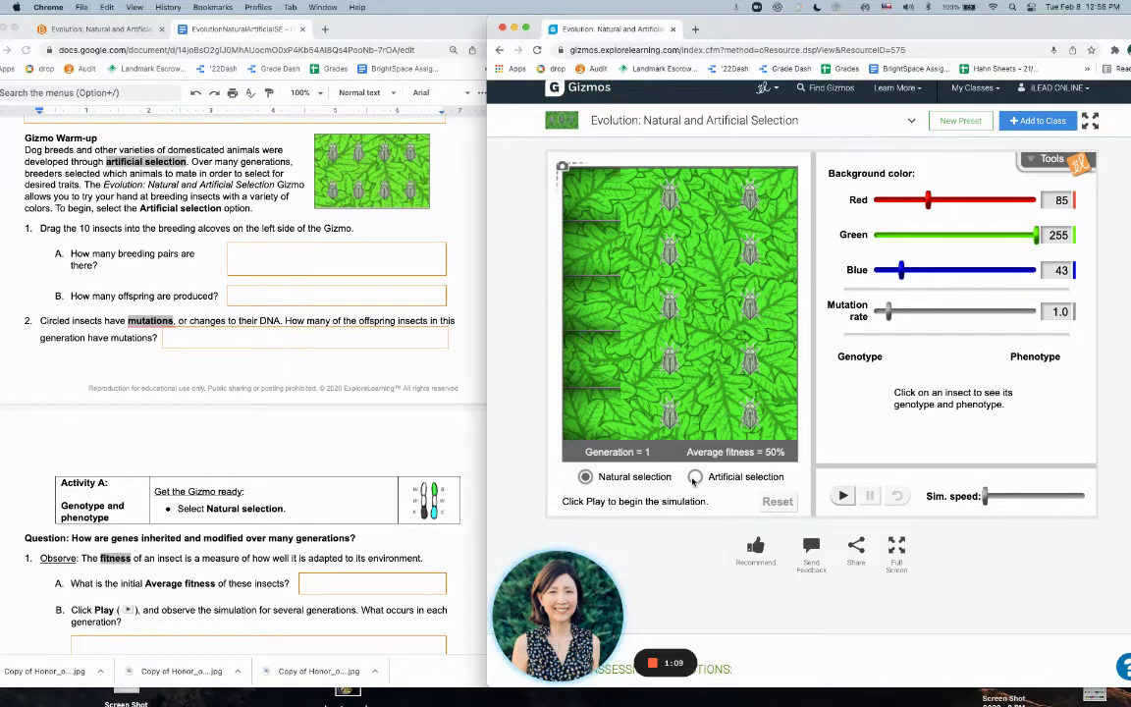
left_click(695, 477)
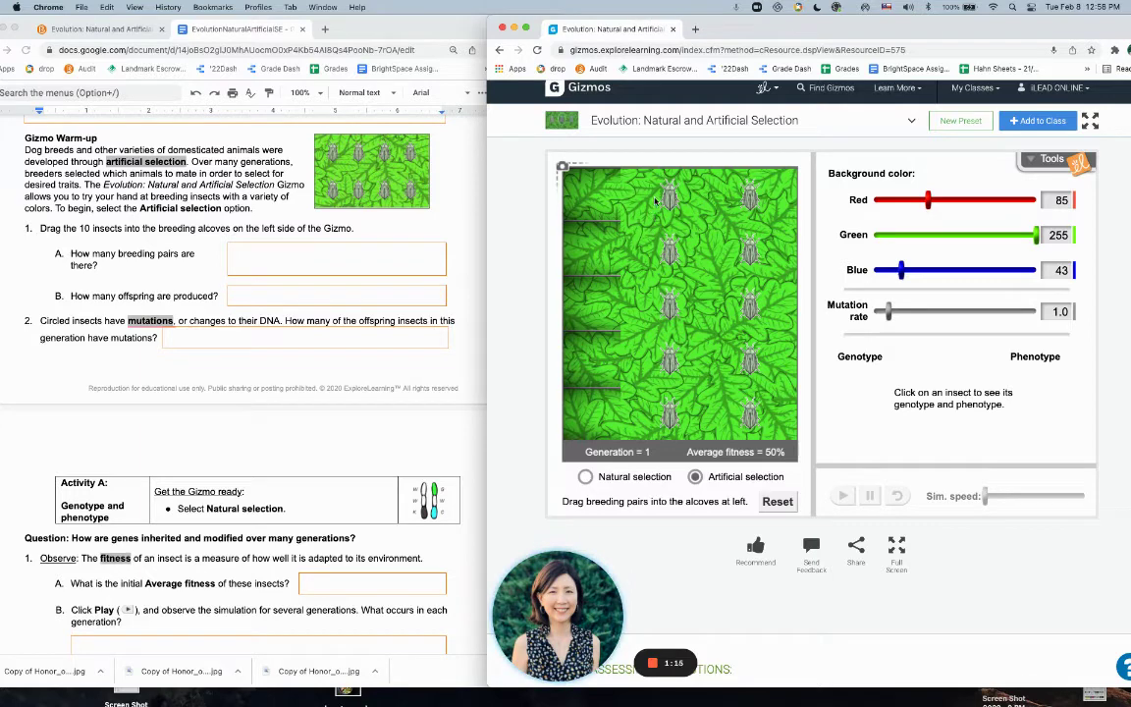
left_click_drag(672, 199, 579, 196)
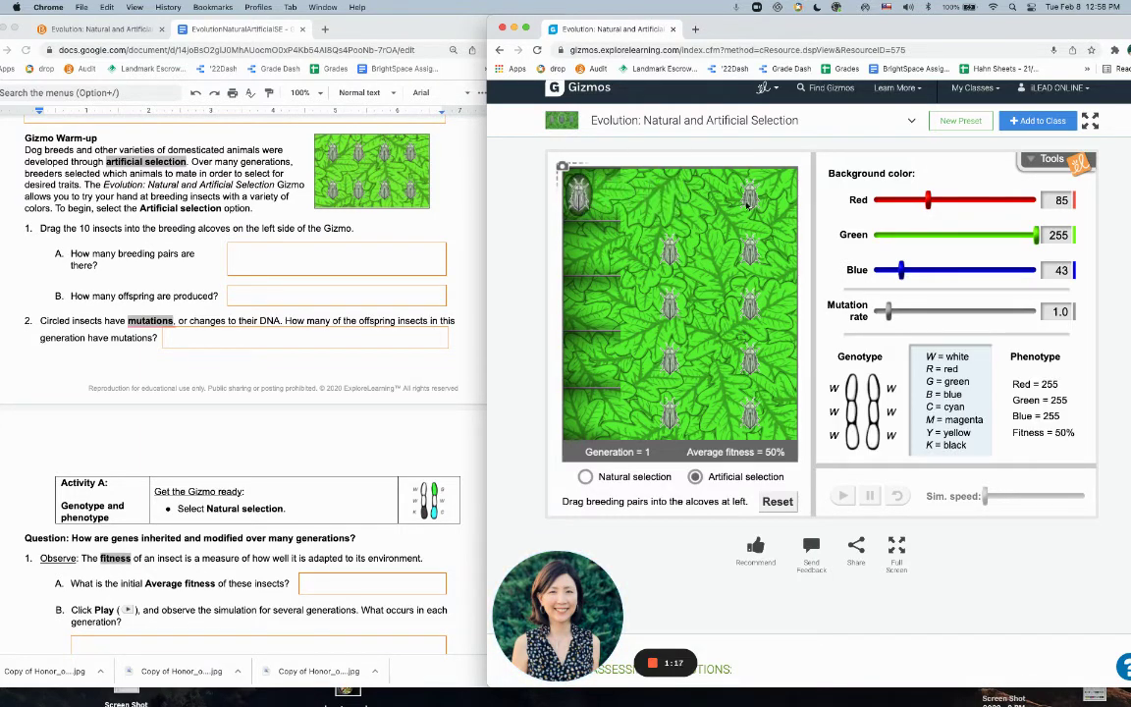
left_click_drag(753, 200, 606, 197)
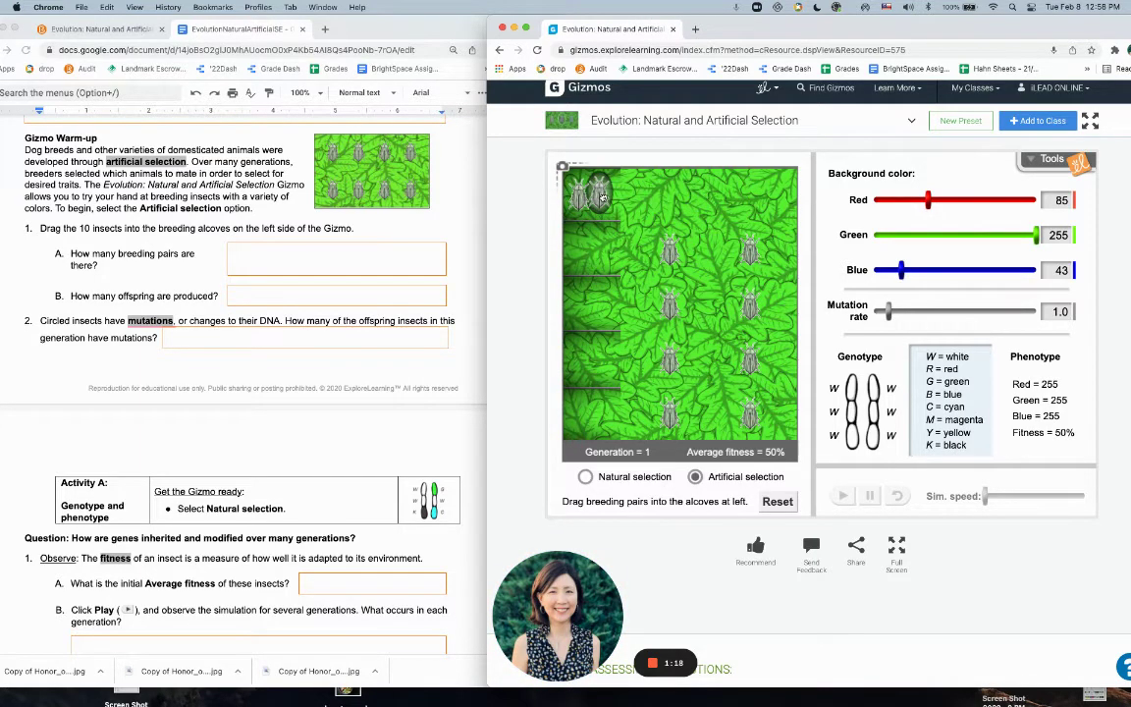
left_click_drag(669, 253, 581, 254)
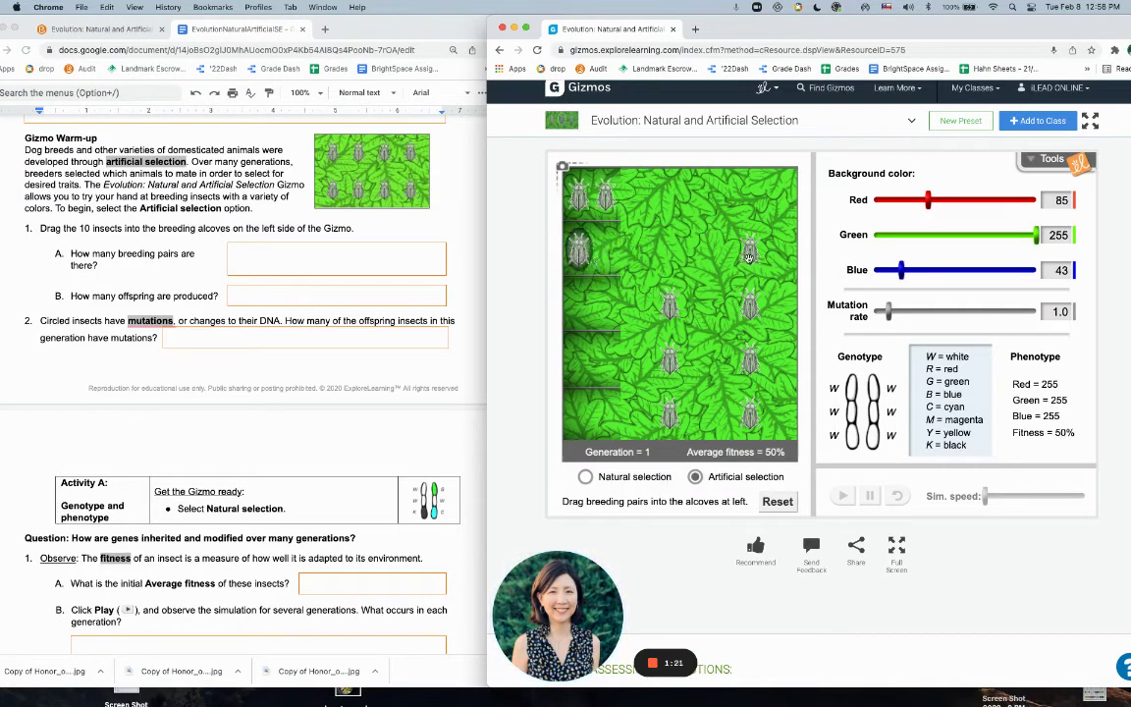
left_click_drag(749, 254, 606, 252)
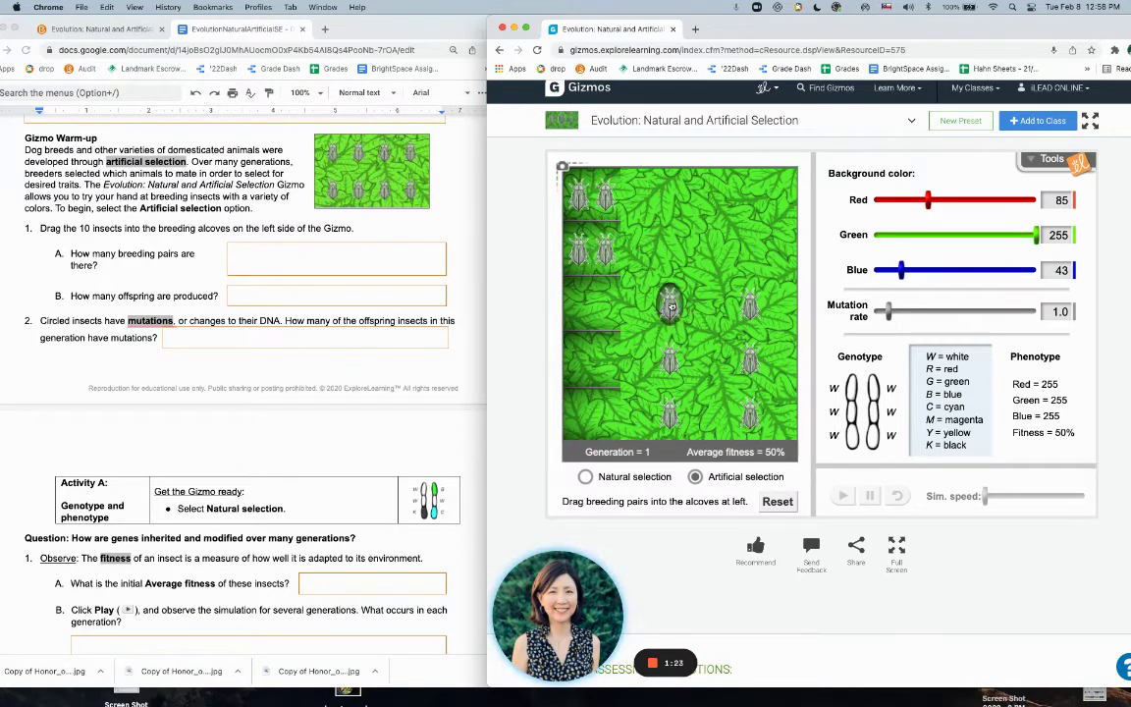
left_click_drag(671, 307, 581, 307)
left_click_drag(750, 308, 606, 307)
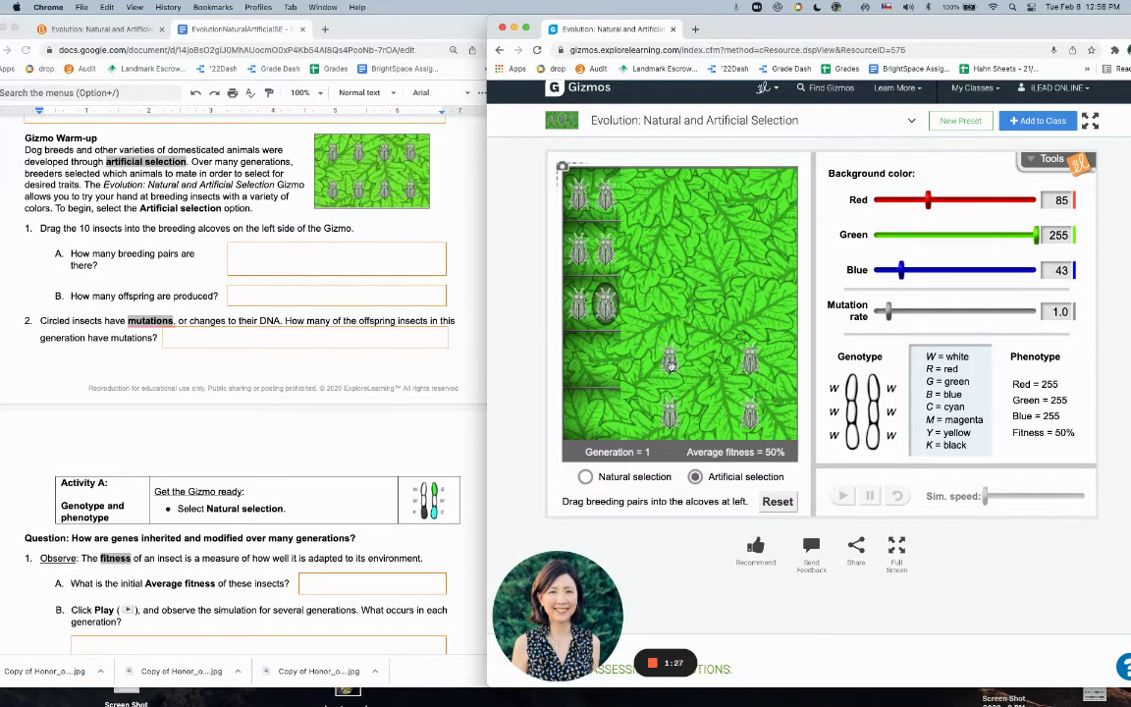
left_click_drag(670, 363, 581, 361)
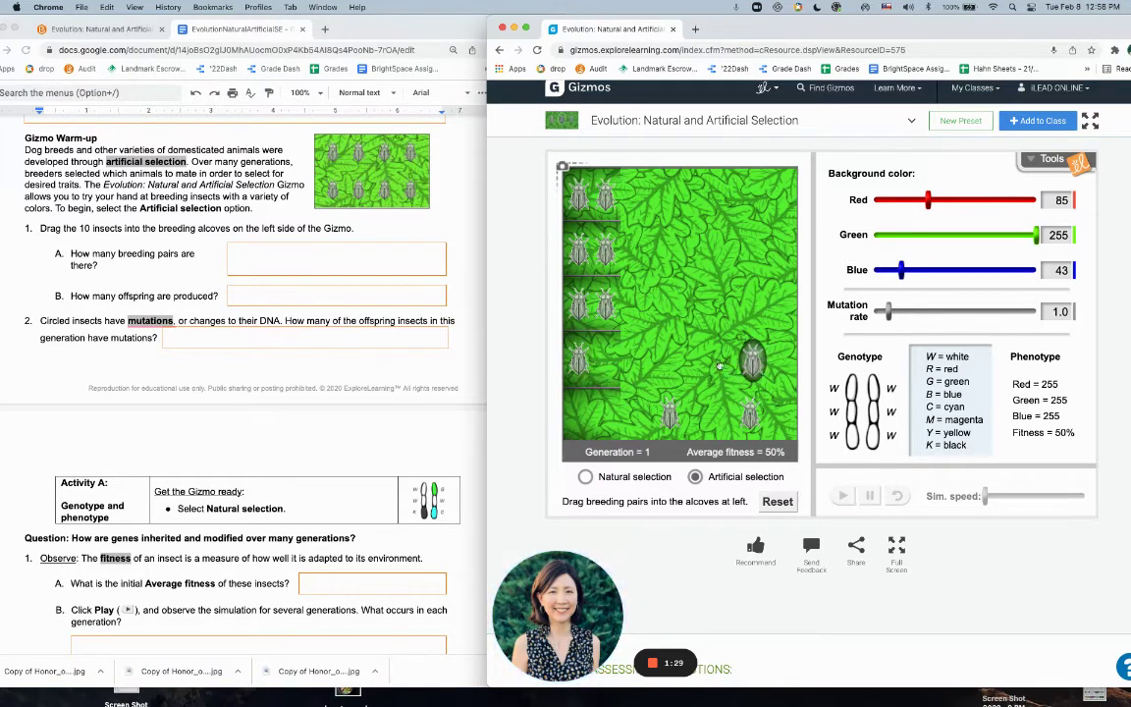
left_click_drag(746, 363, 604, 365)
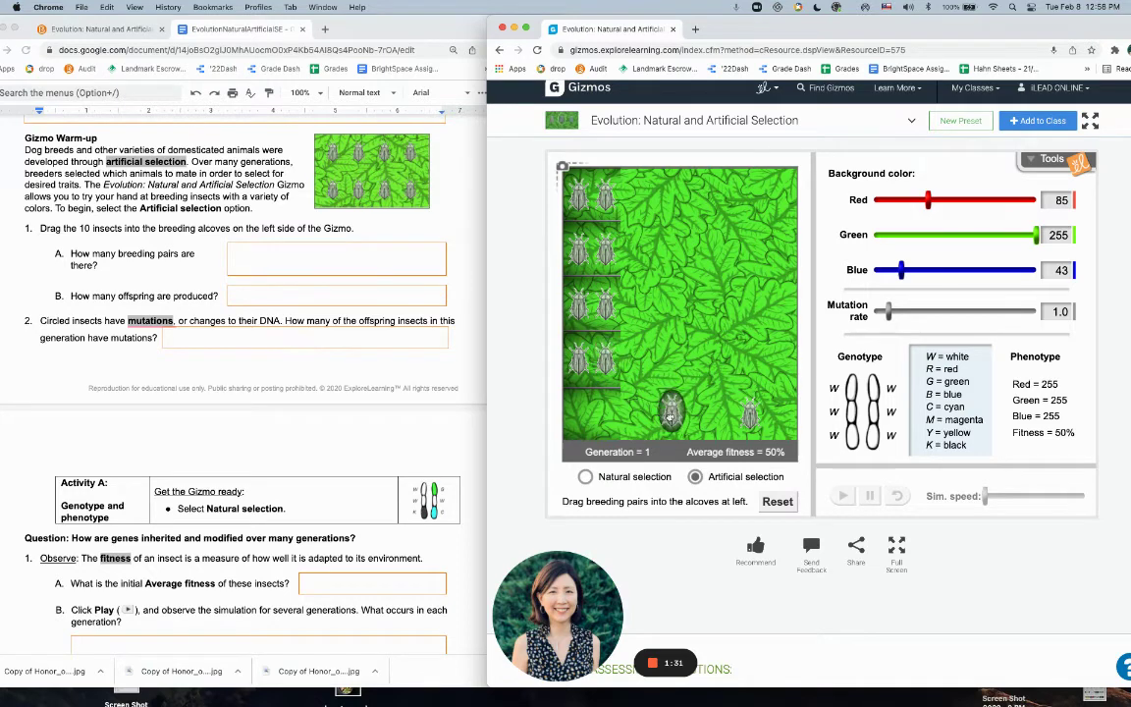
left_click_drag(671, 412, 589, 417)
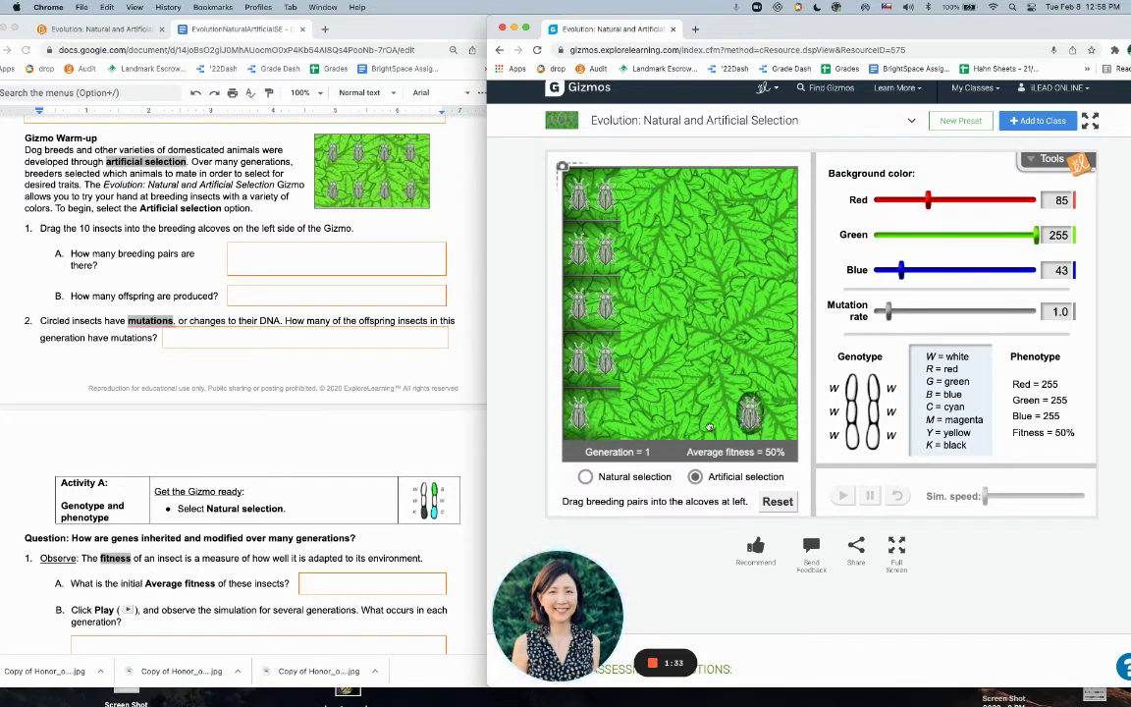
left_click_drag(749, 412, 604, 418)
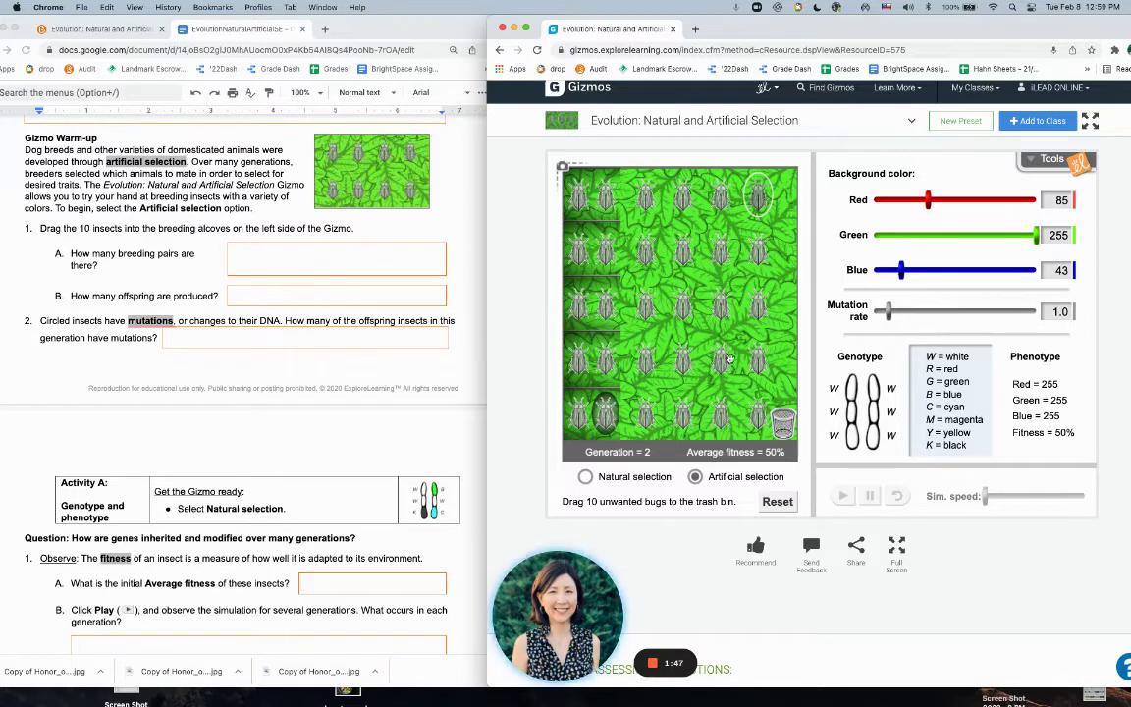
Compare the genotype and phenotype of the circled mutant offspring with those of uncircled offspring, leaving no insect selected.
left_click(759, 199)
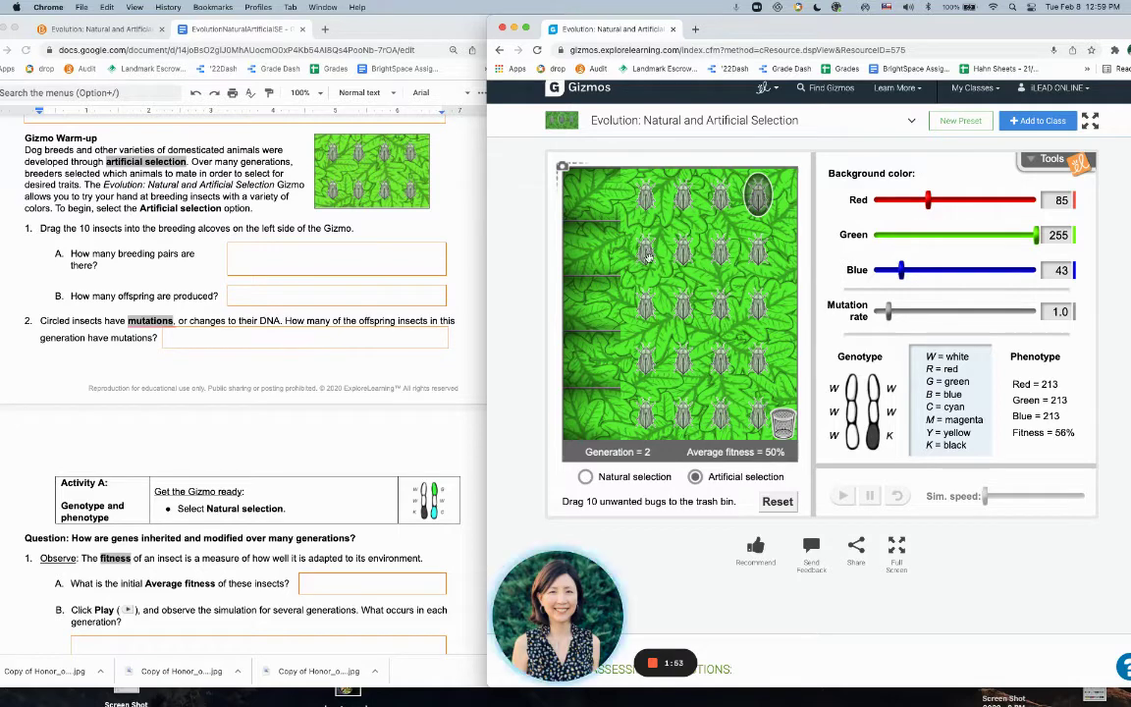
left_click(682, 249)
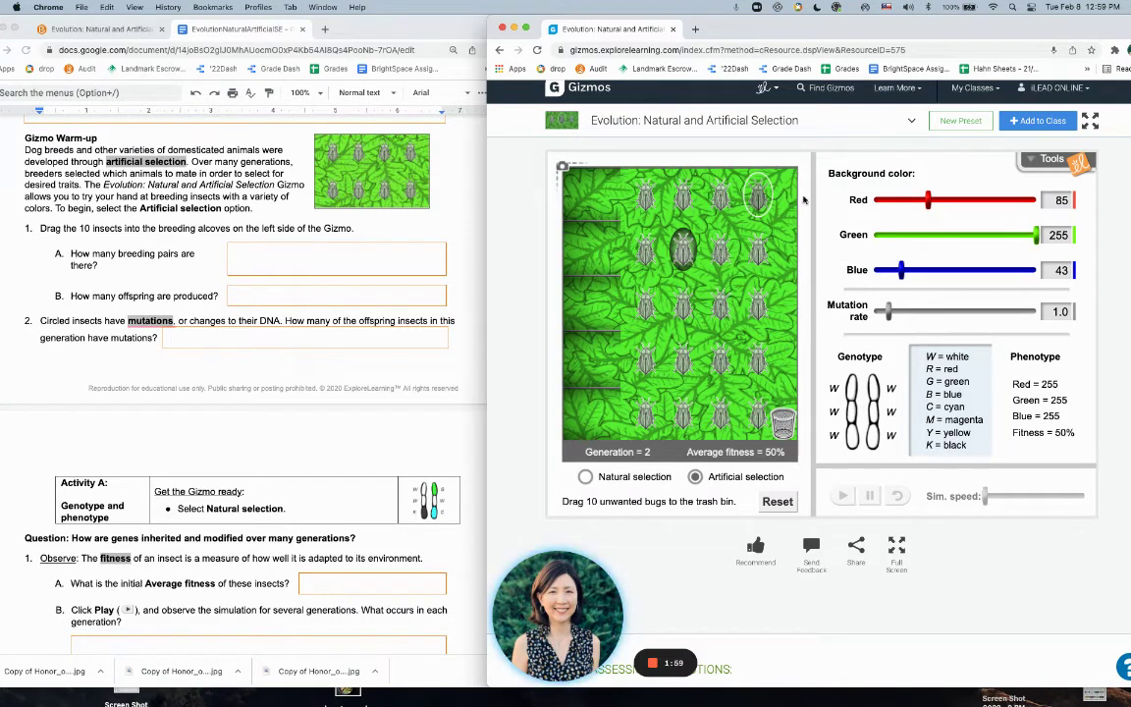
left_click(760, 198)
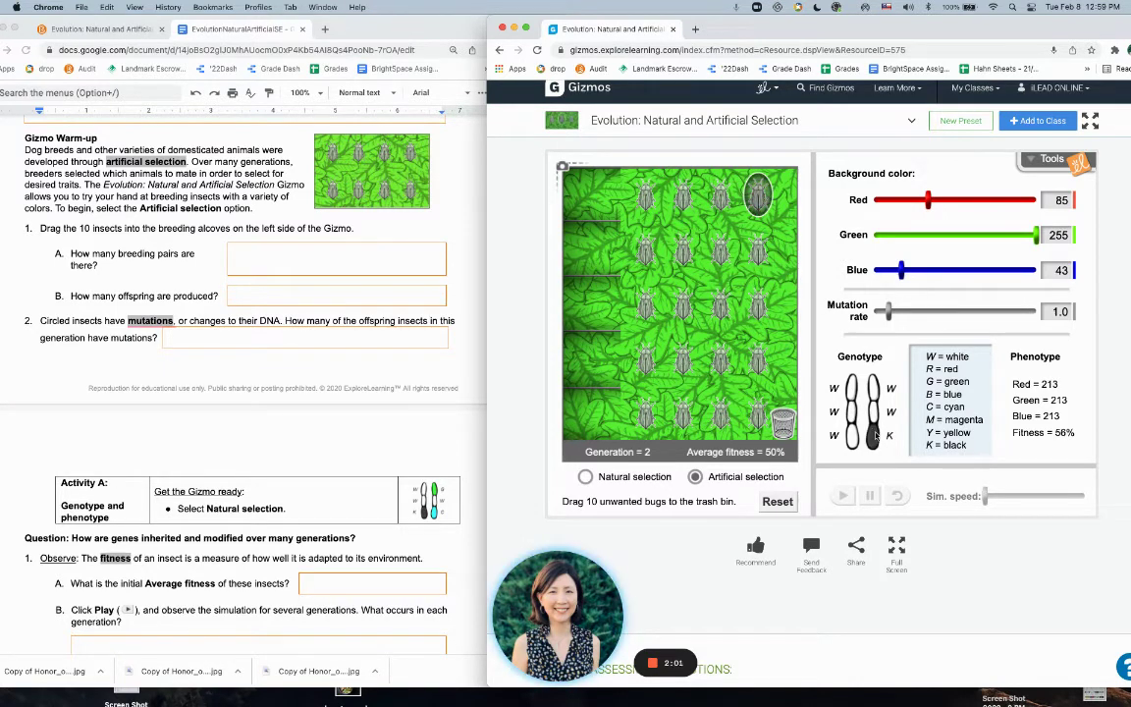
left_click(761, 249)
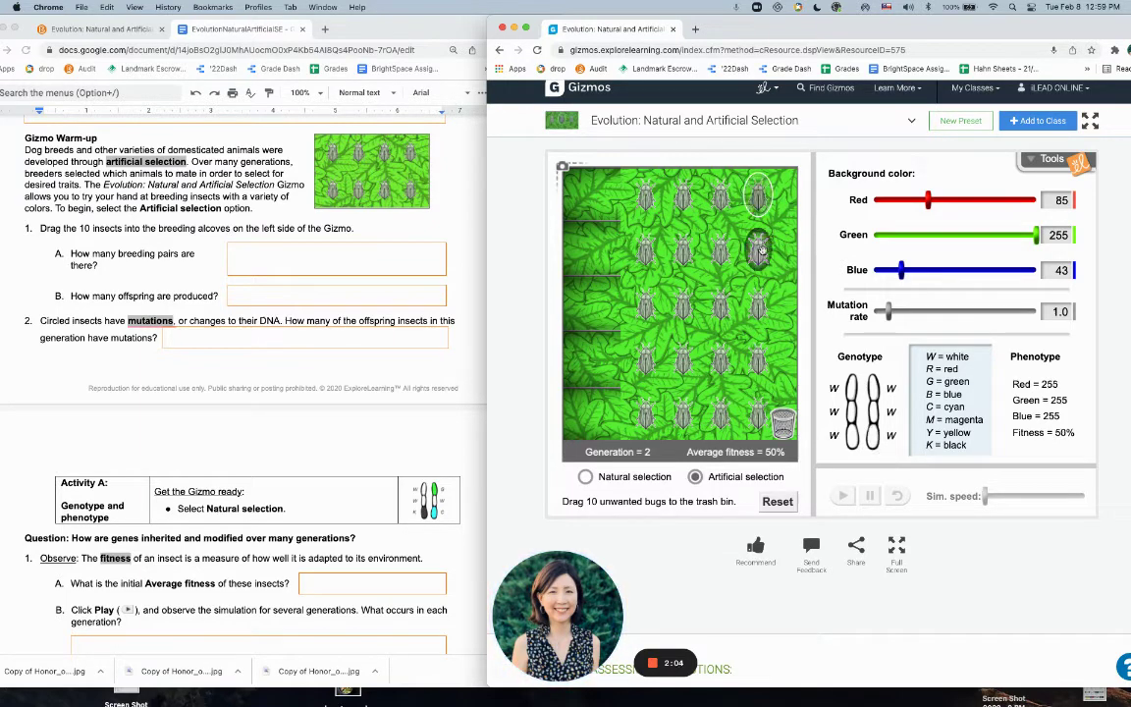
left_click(658, 376)
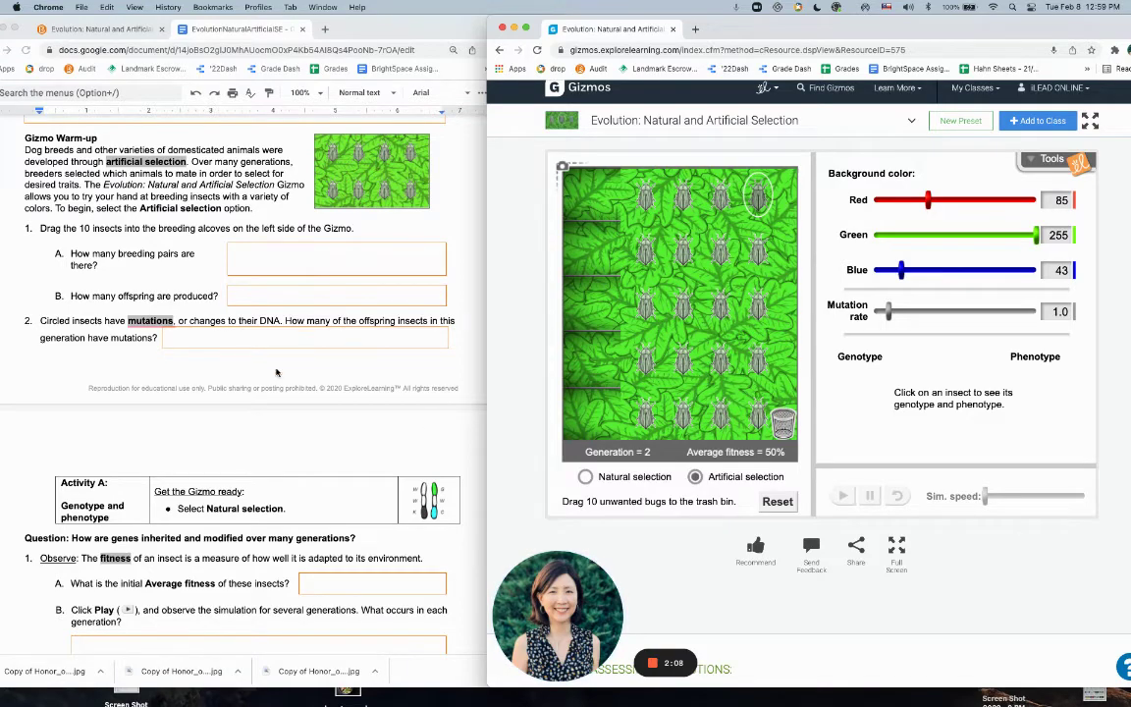
For Activity A, switch the simulation to Natural selection, run it for several generations and pause it at generation 6.
scroll(225, 324, "down", 3)
scroll(242, 314, "down", 5)
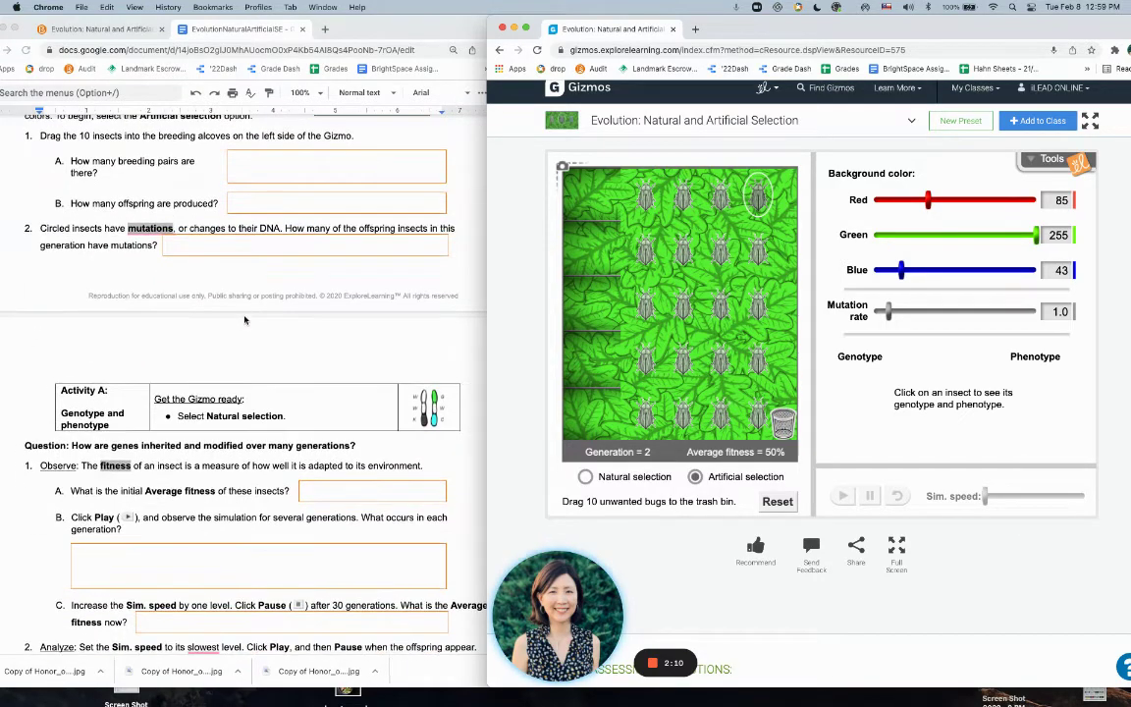
scroll(255, 329, "down", 1)
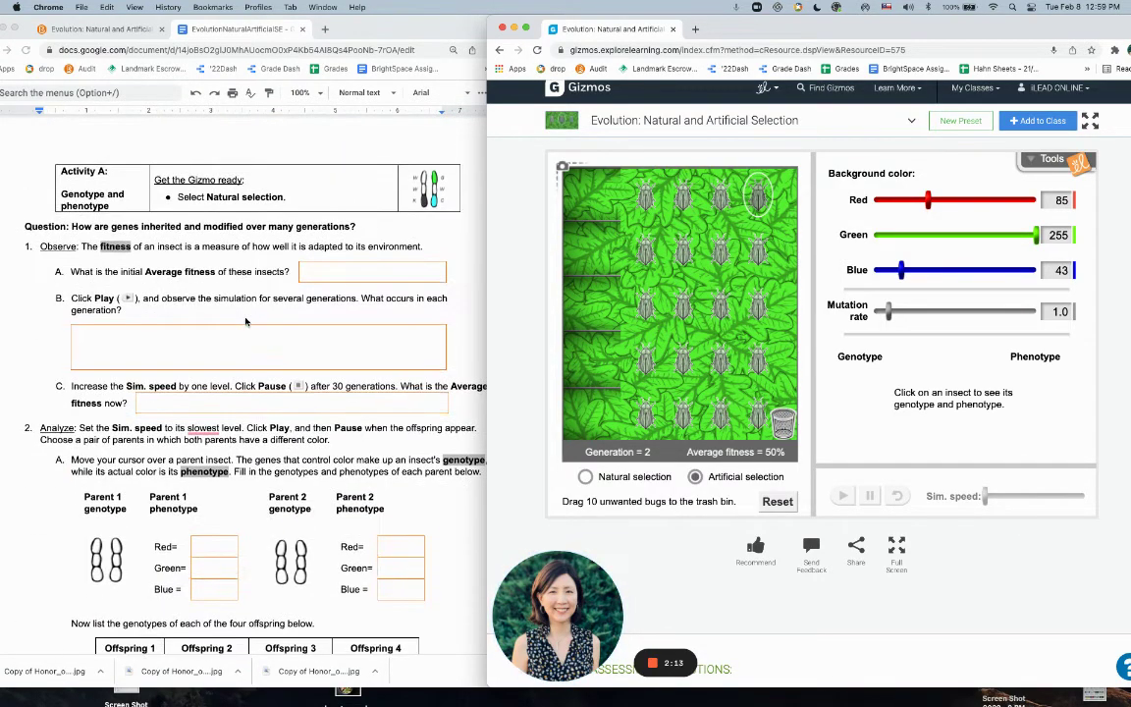
scroll(354, 368, "down", 1)
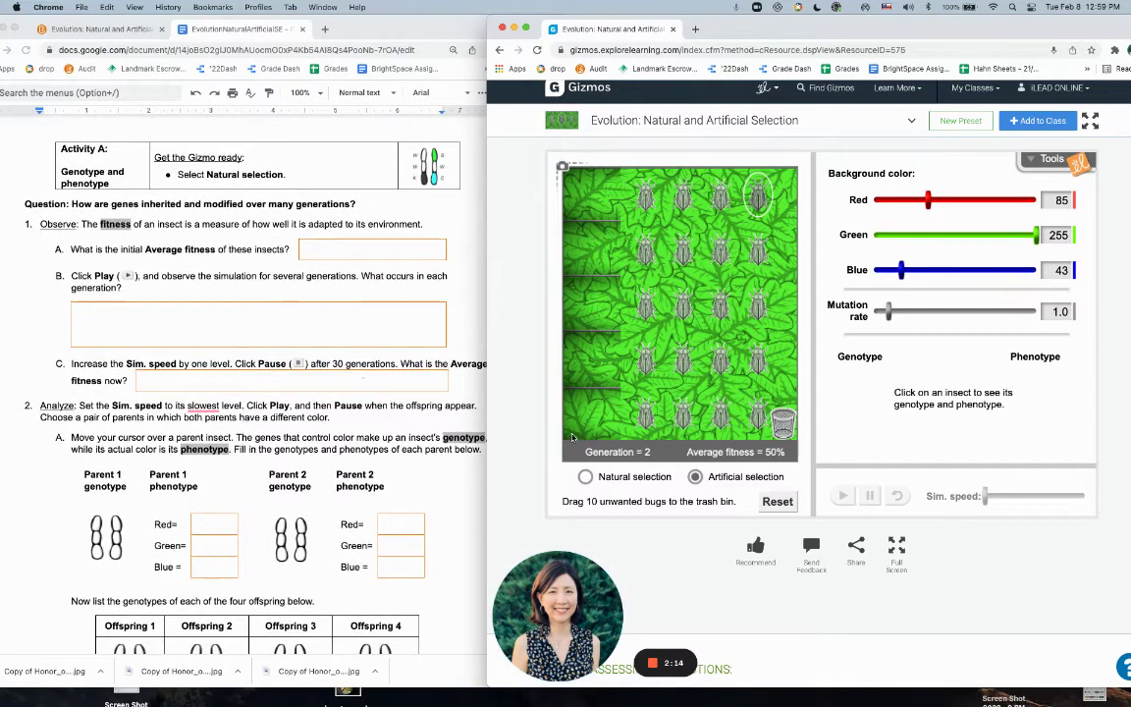
left_click(585, 477)
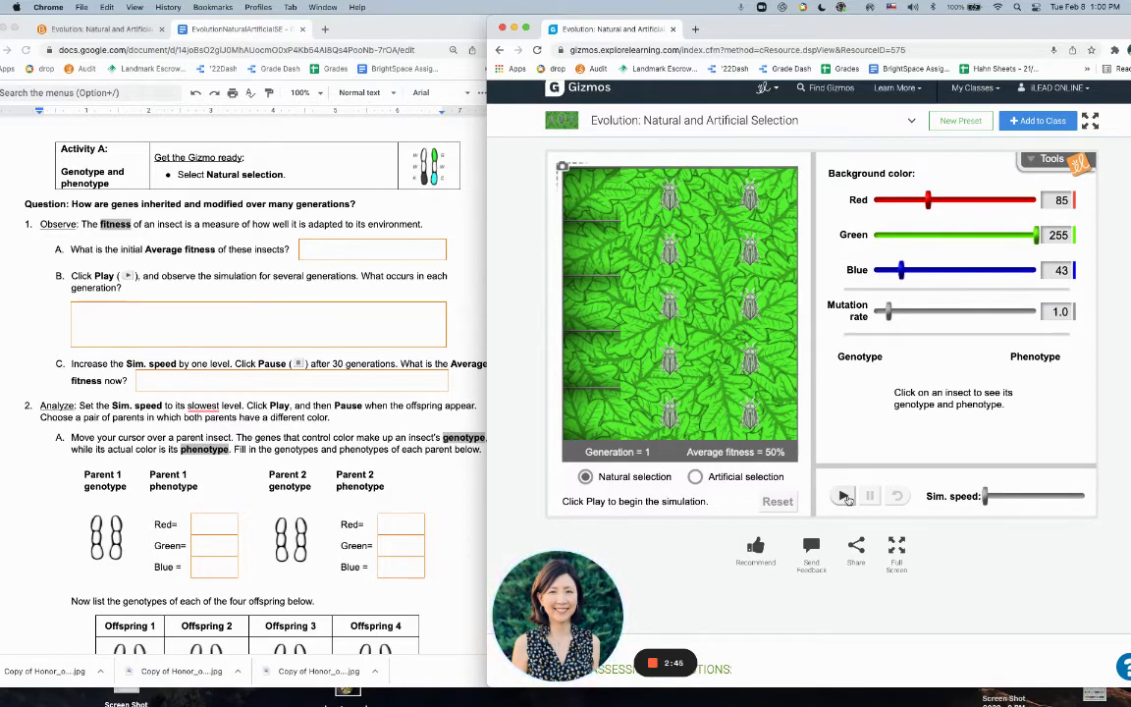
left_click(845, 498)
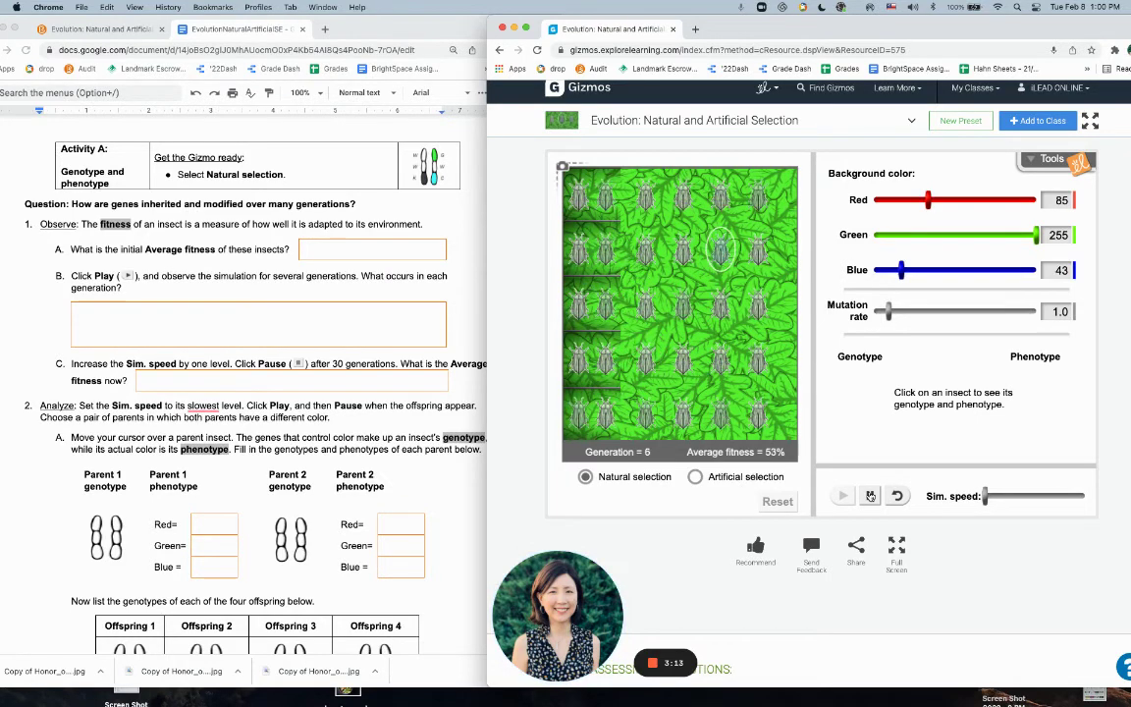
left_click(870, 495)
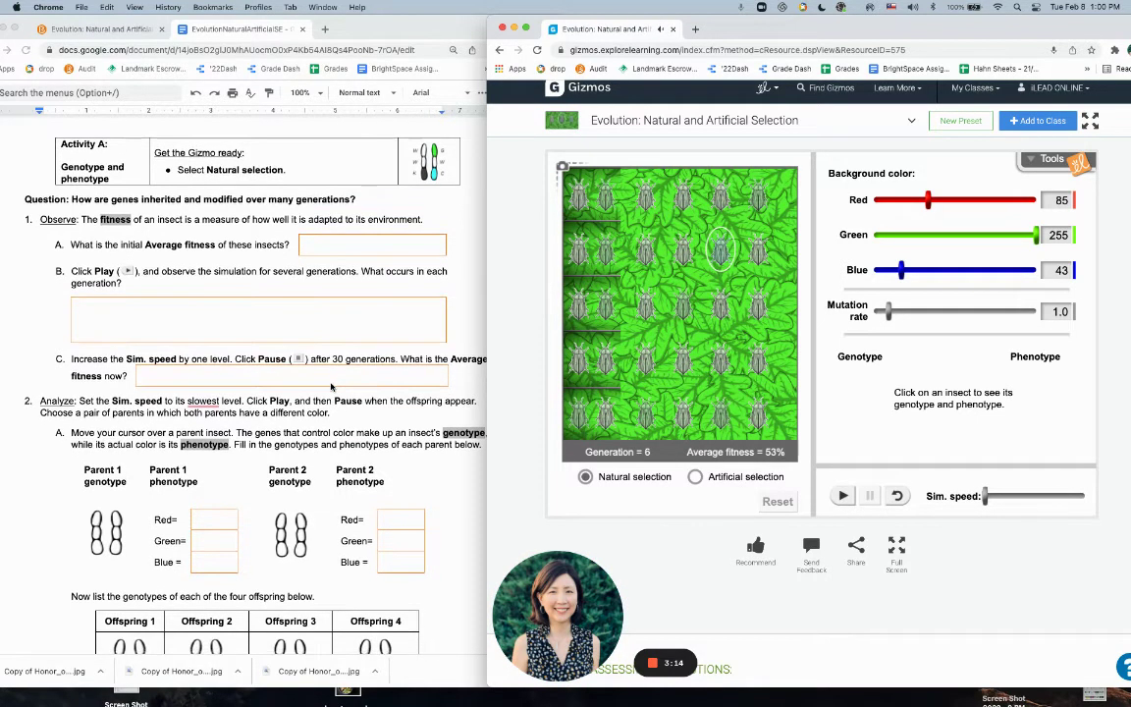
Resume the simulation at a slightly higher simulation speed and pause it once more than 30 generations have passed.
scroll(179, 366, "down", 2)
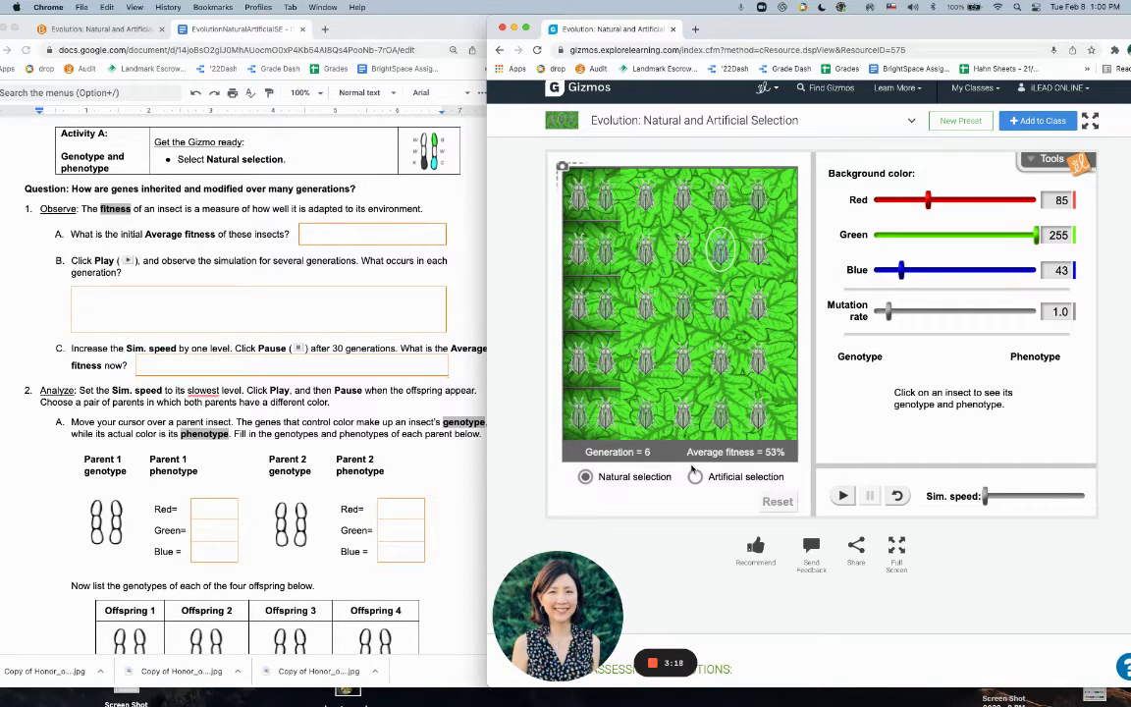
left_click(845, 496)
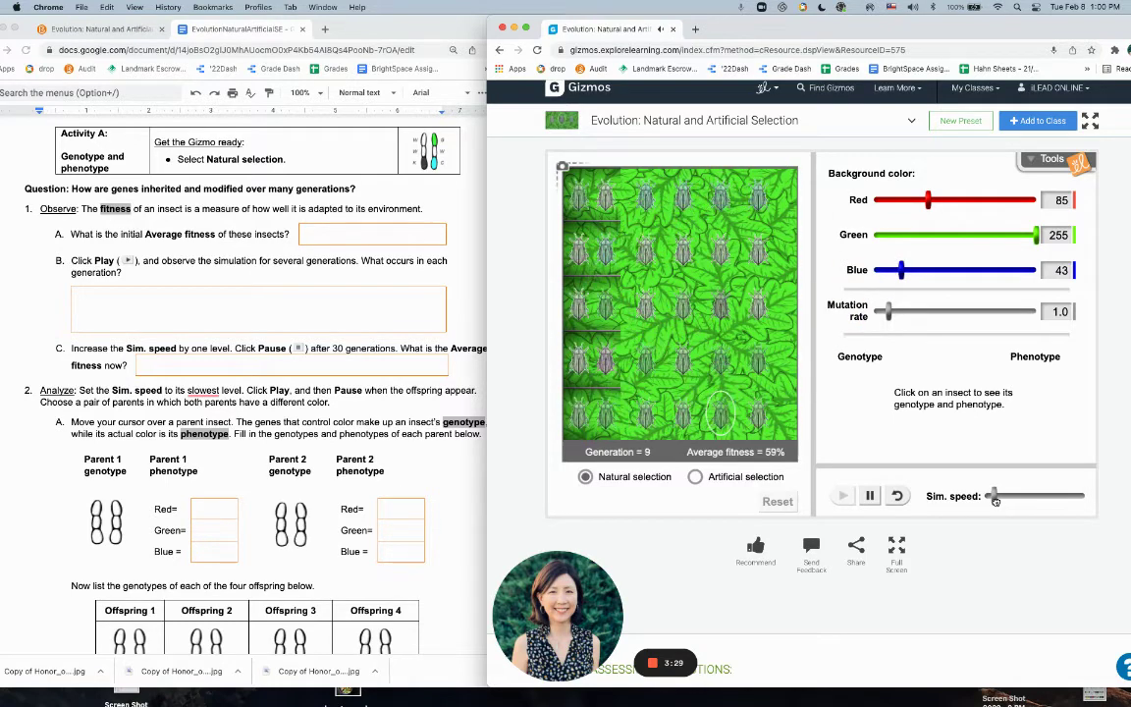
left_click(869, 495)
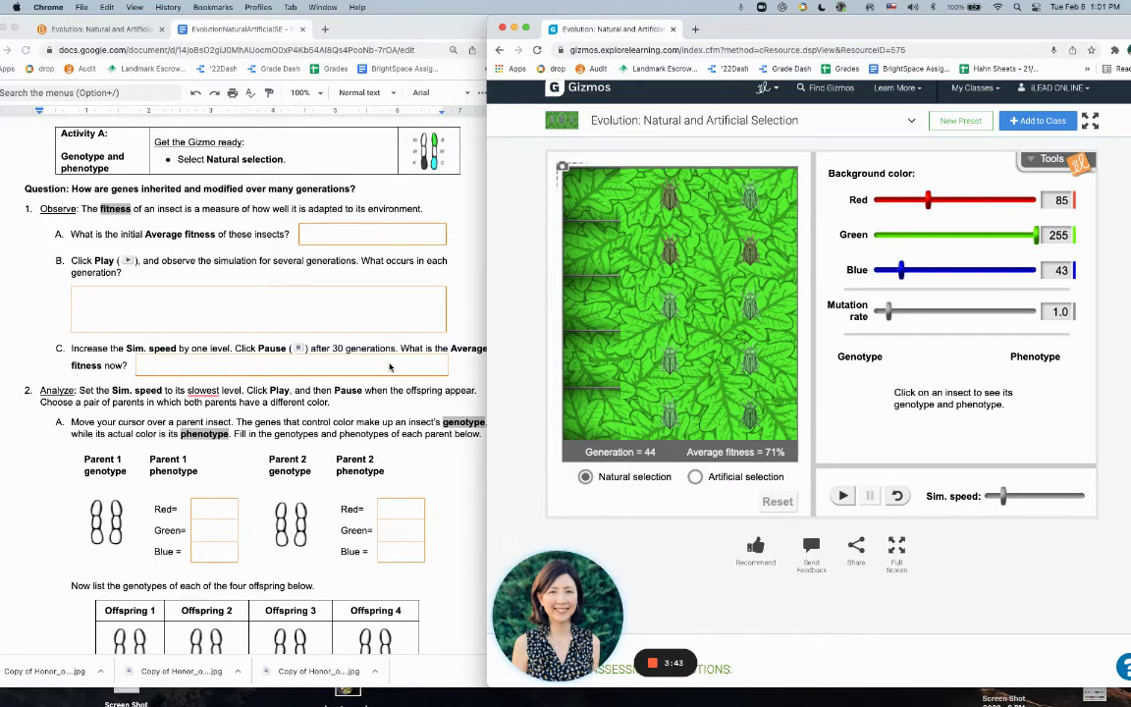
Inspect the genotype and phenotype of individual adult insects, and read Activity A question 2 in the worksheet.
scroll(402, 369, "down", 1)
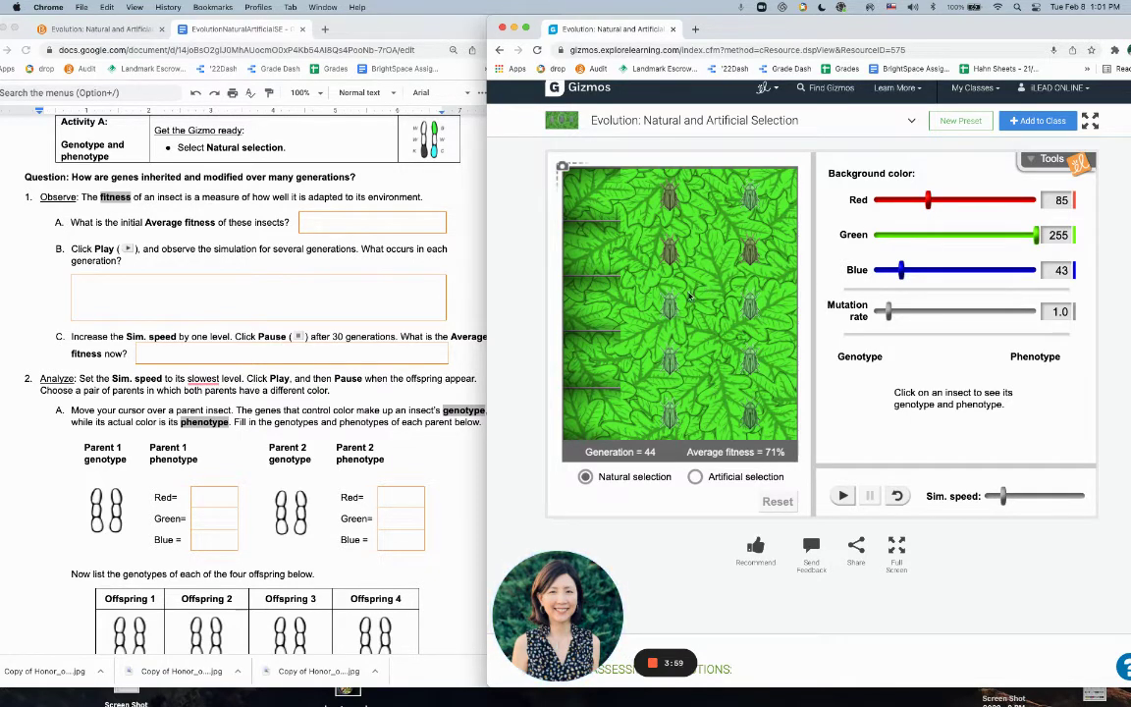
left_click(671, 251)
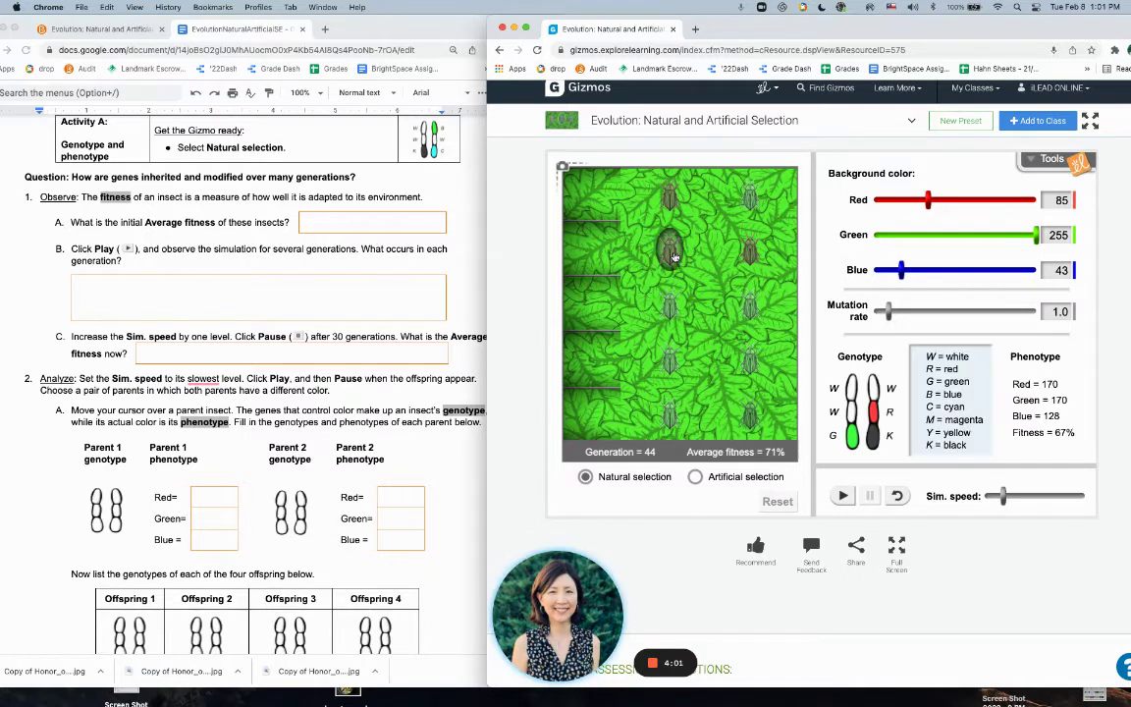
mouse_move(751, 319)
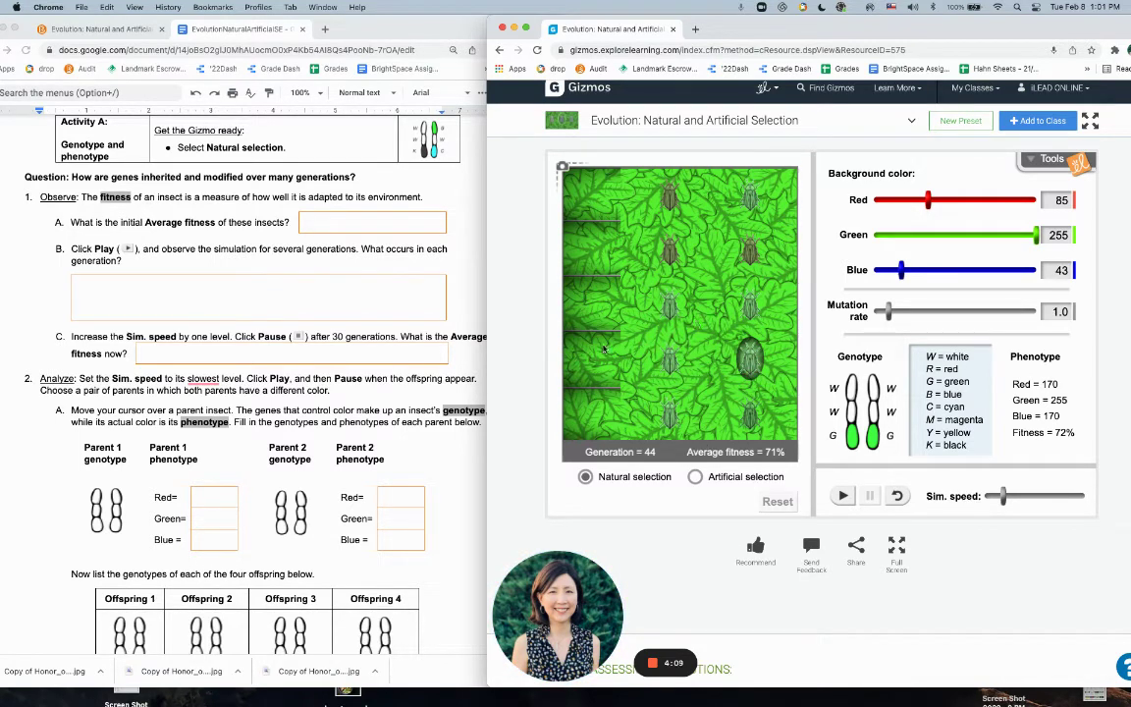
scroll(332, 352, "down", 3)
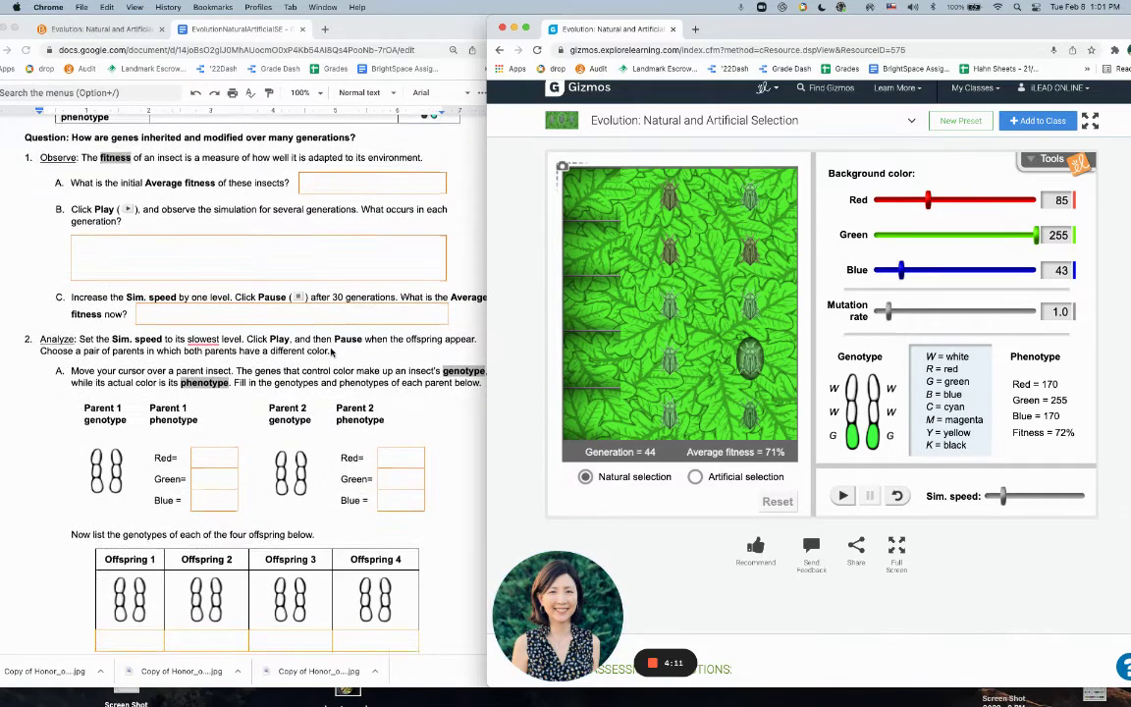
scroll(316, 344, "down", 2)
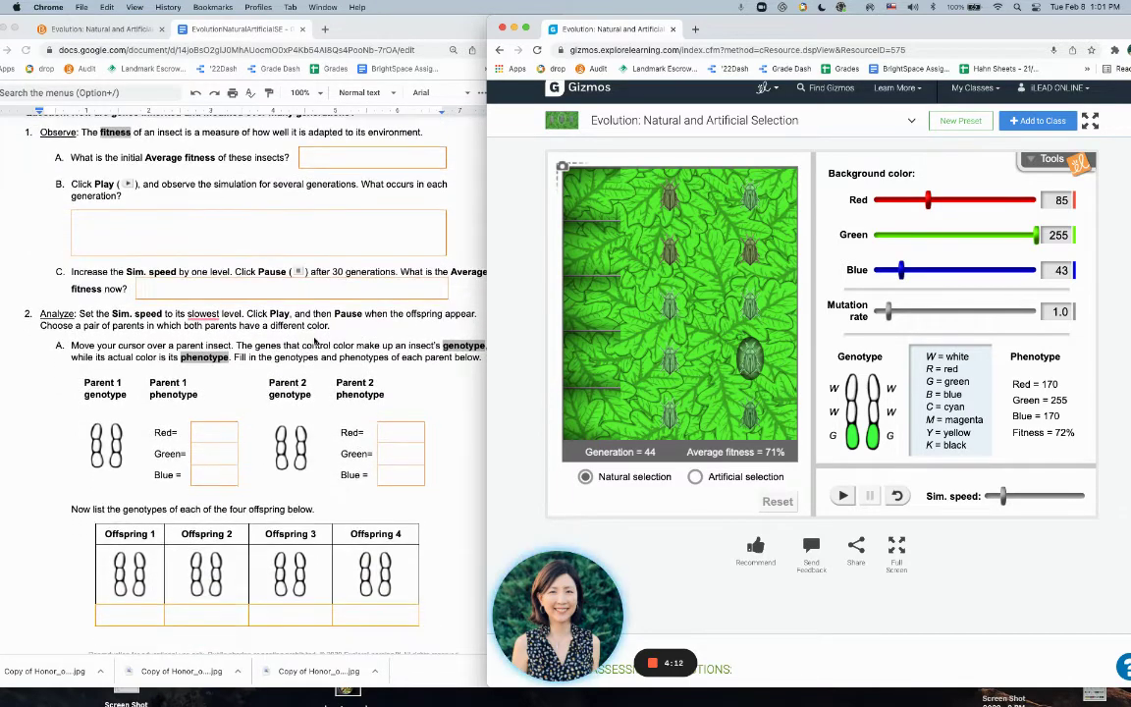
scroll(313, 333, "down", 1)
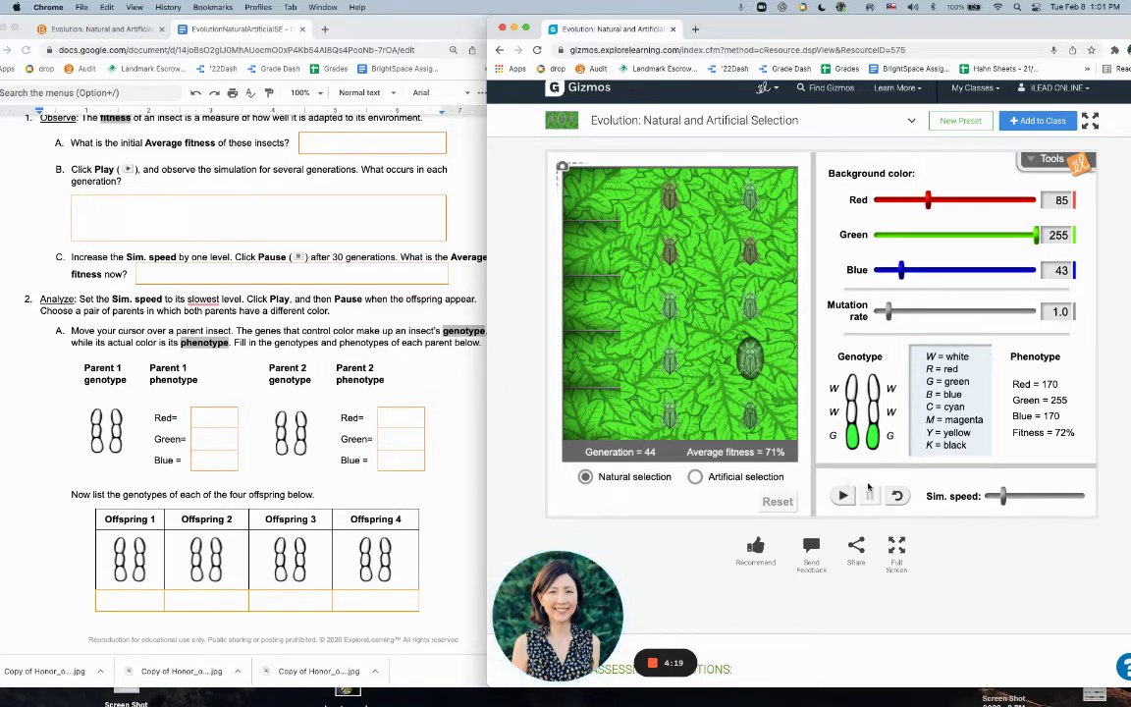
Restart the natural selection simulation from generation 1 and pause it at generation 43.
left_click(897, 496)
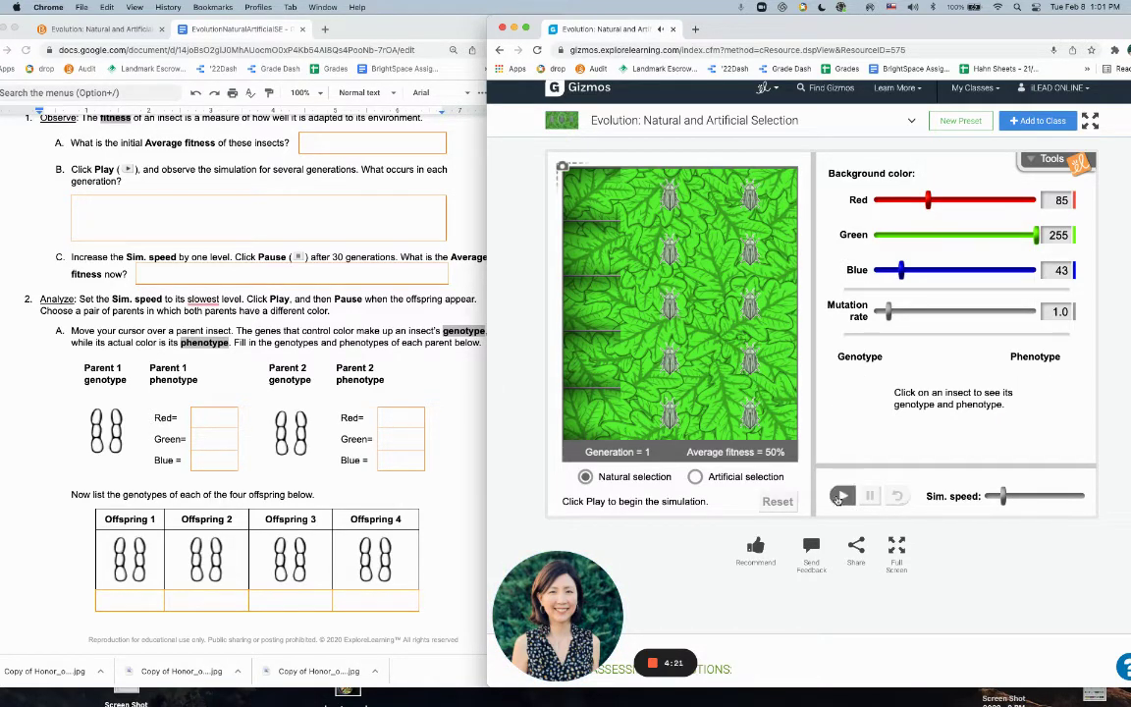
left_click(843, 496)
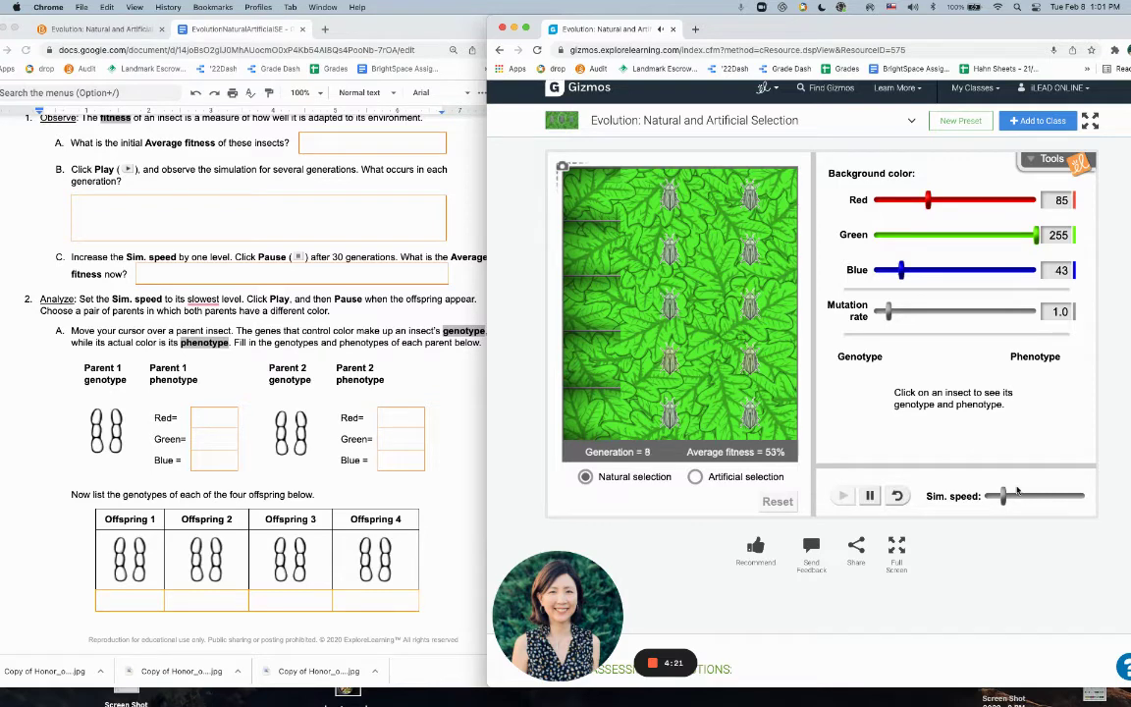
left_click(870, 495)
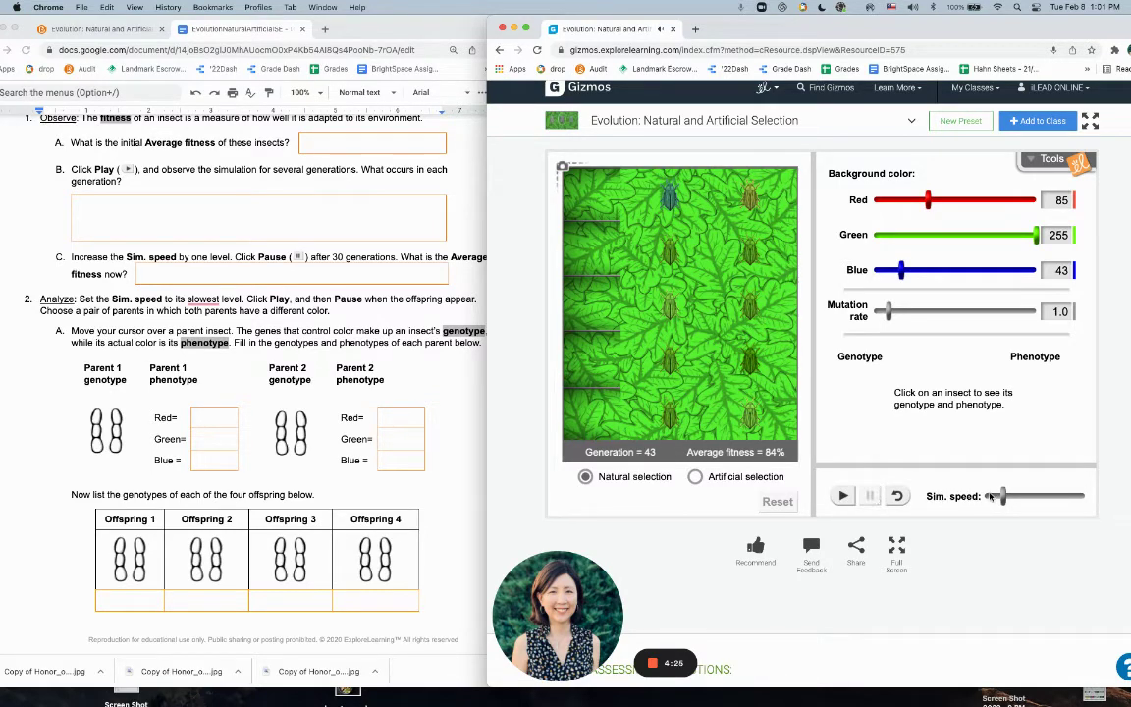
Restart the simulation at one speed level lower, raise the speed one level during the run, and pause it at generation 42.
left_click_drag(1001, 498, 998, 501)
left_click(897, 496)
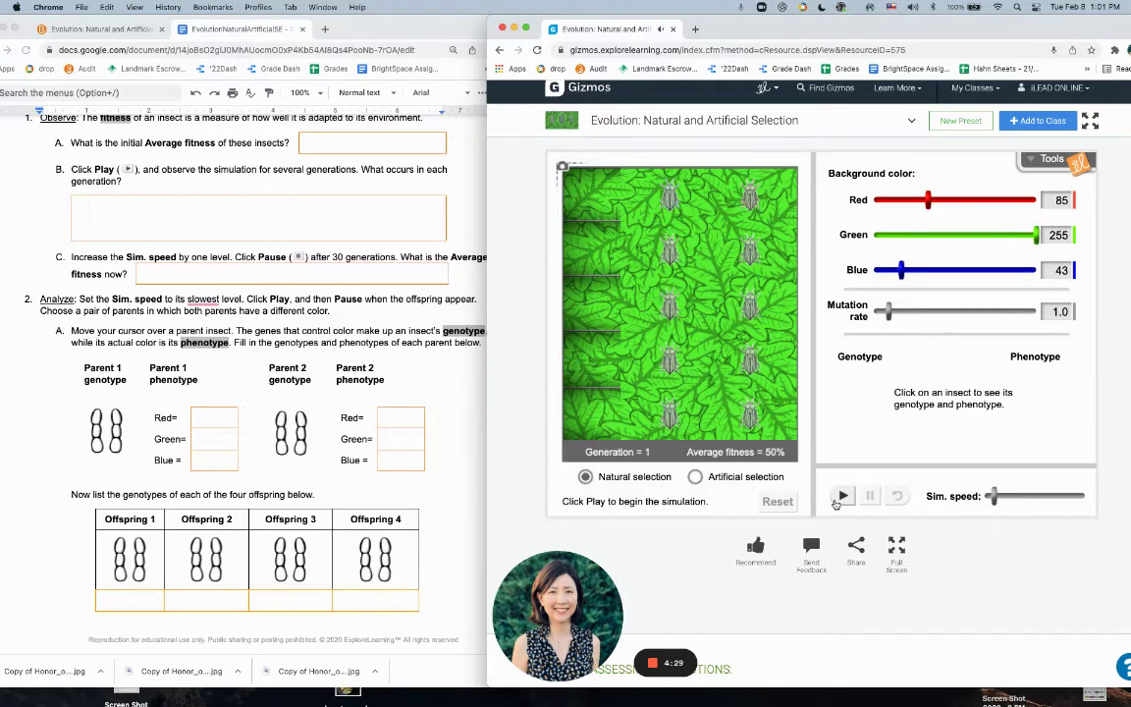
left_click(847, 497)
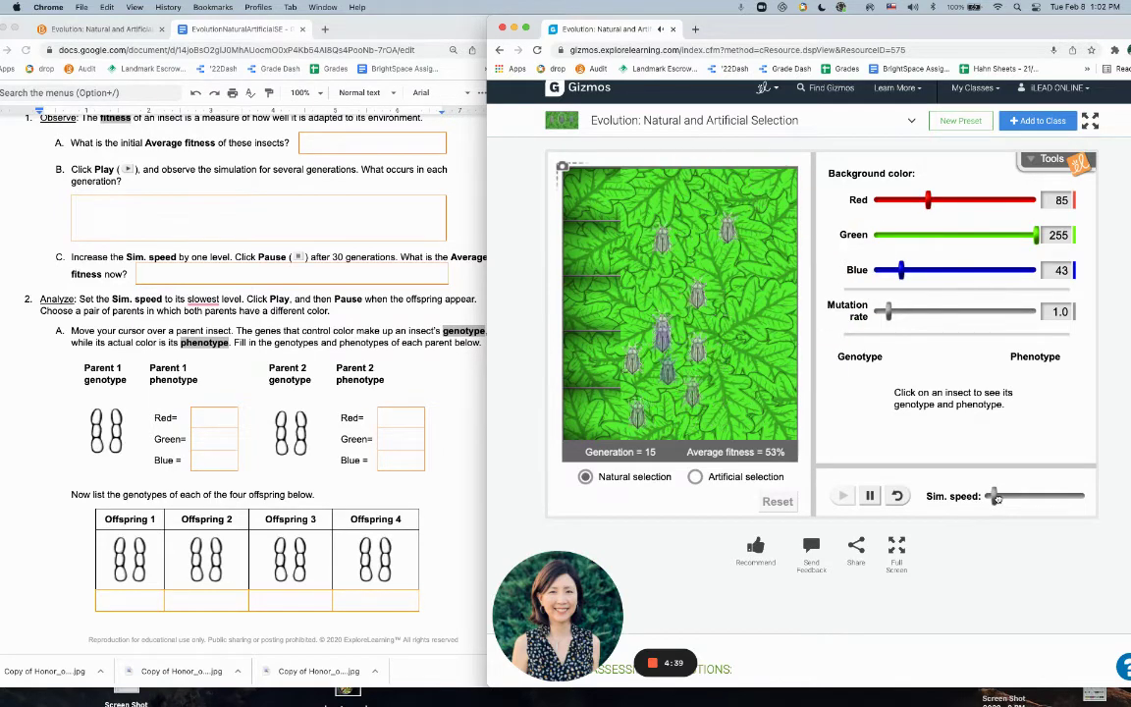
left_click_drag(999, 498, 1002, 497)
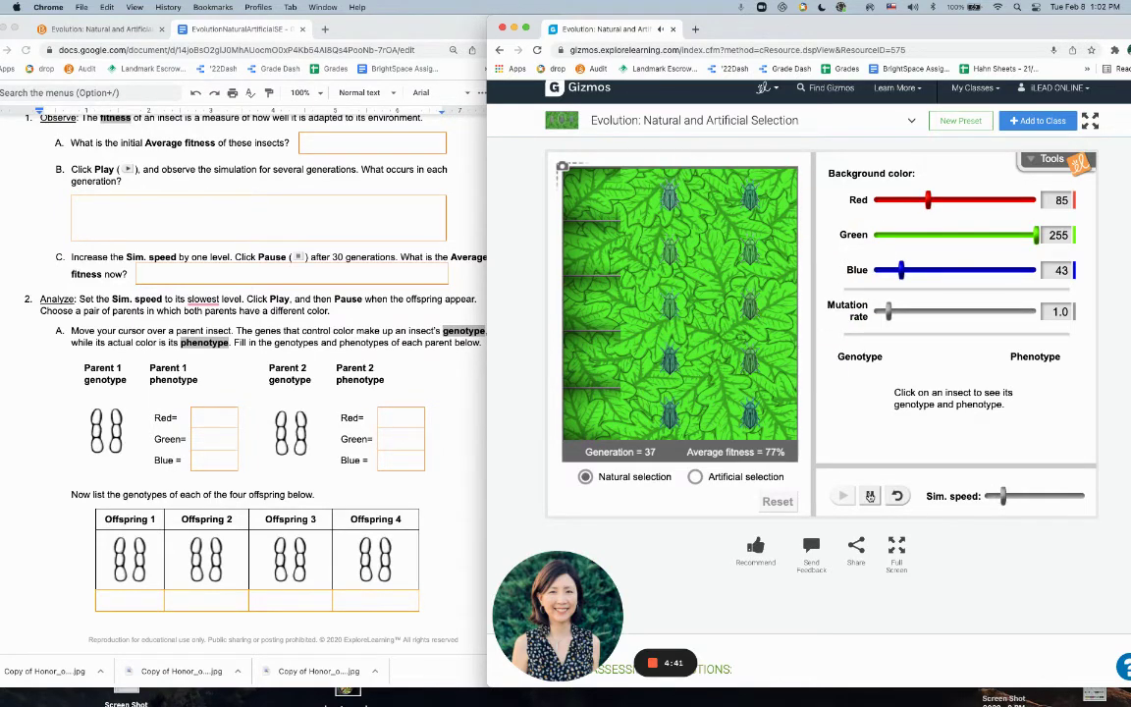
left_click(869, 496)
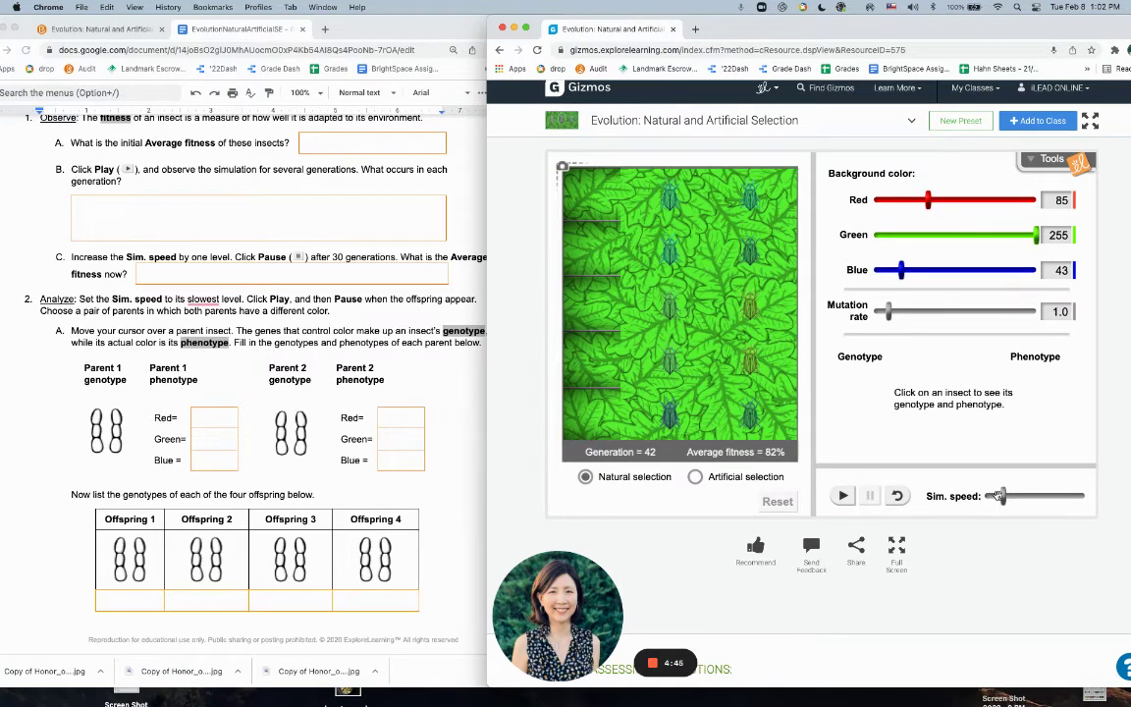
Rerun the simulation from generation 1 at a reduced speed, increase the speed by one level, and pause it at generation 29.
left_click(897, 495)
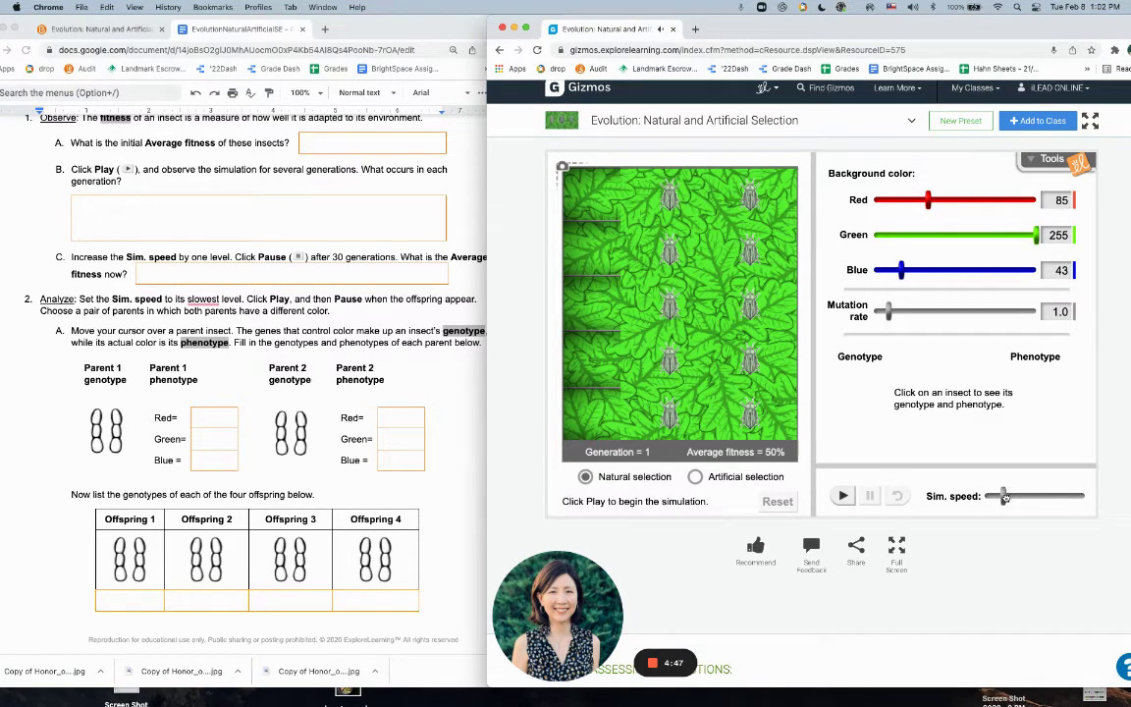
left_click_drag(1003, 498, 993, 497)
left_click(844, 496)
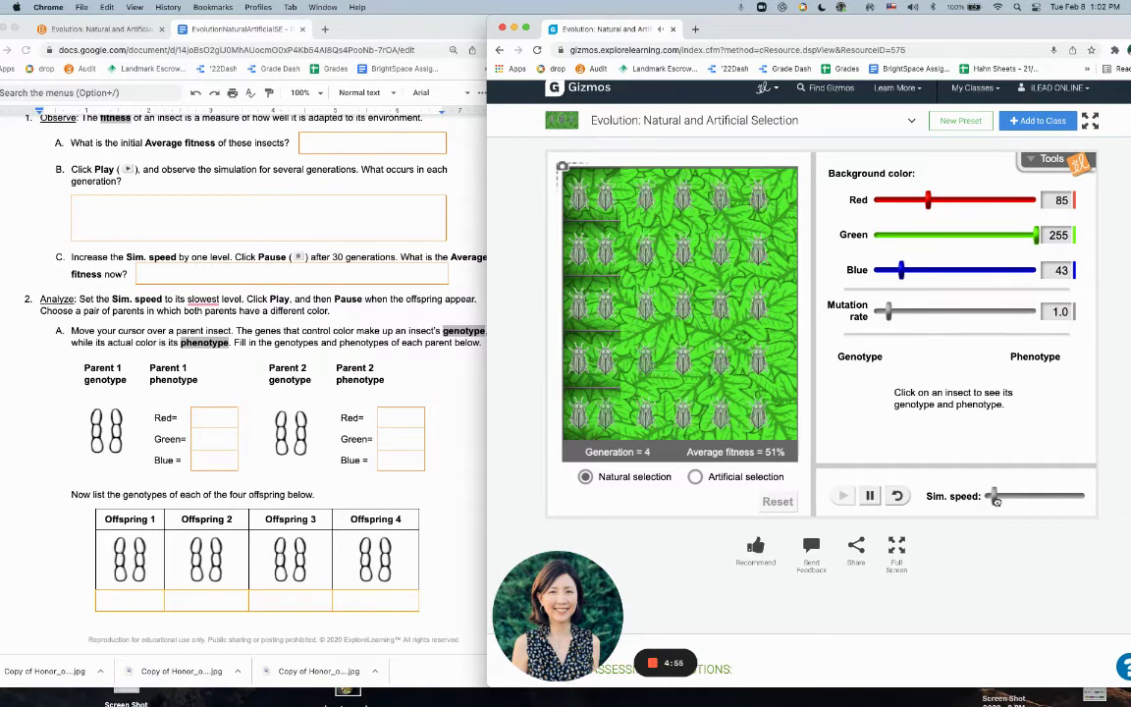
left_click_drag(996, 500, 1000, 500)
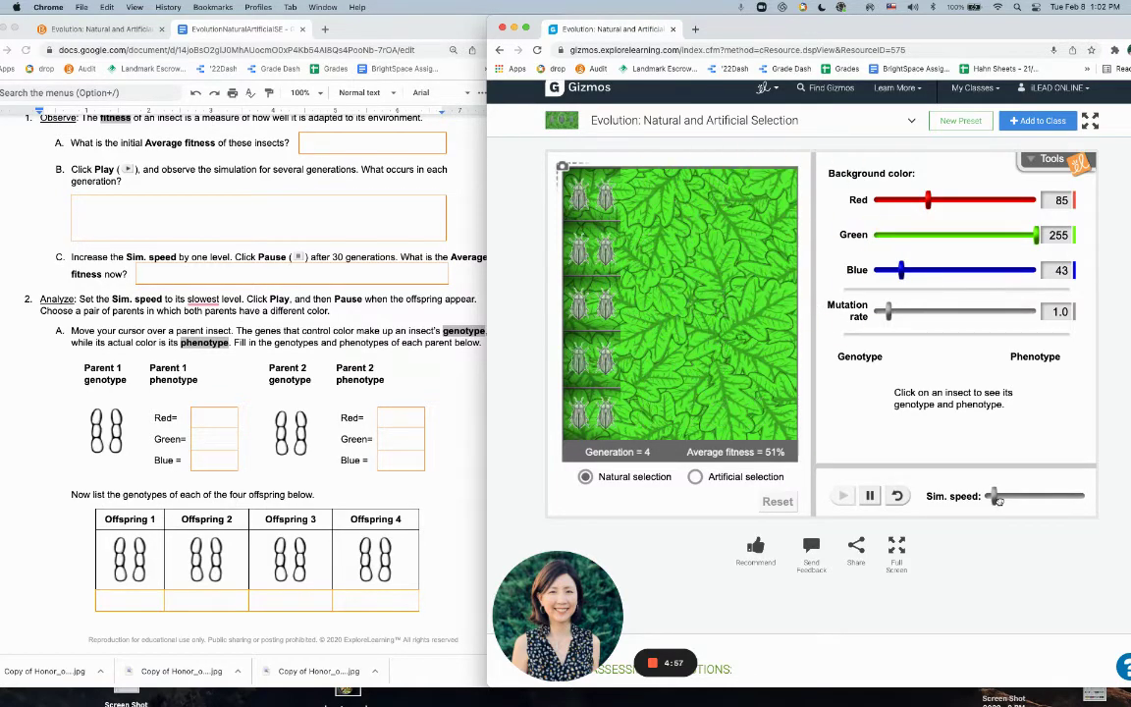
left_click(870, 496)
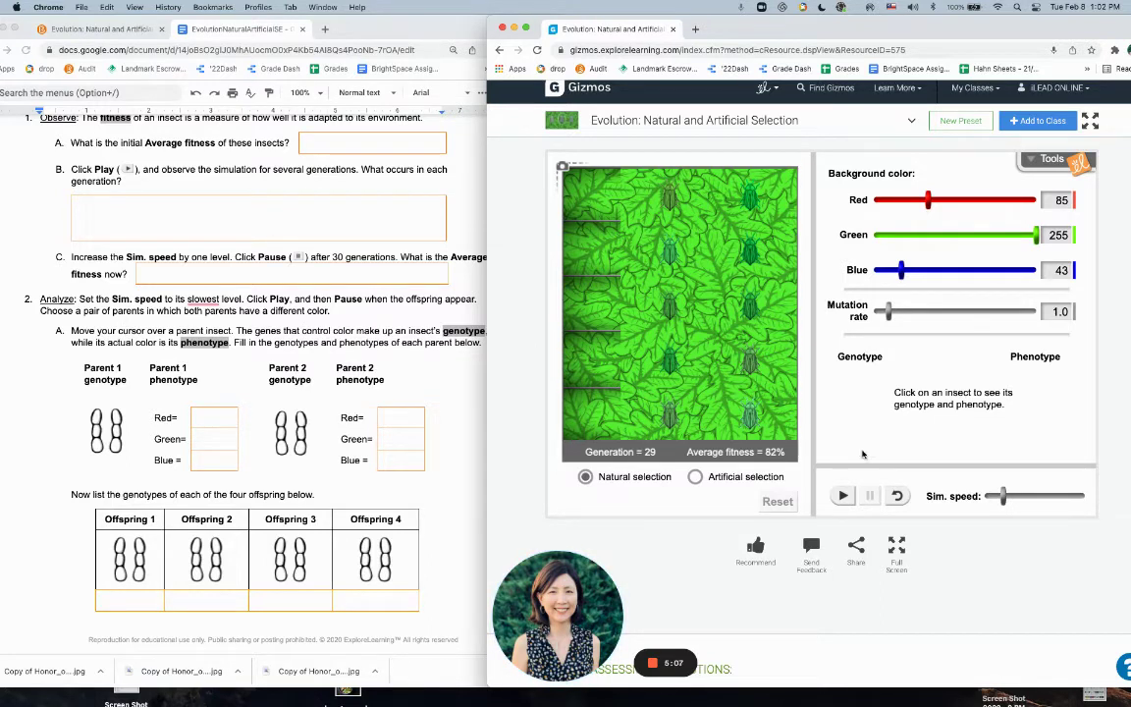
Set the simulation speed to its slowest level, resume the run, and pause when the generation 30 offspring appear.
left_click(984, 496)
left_click(843, 497)
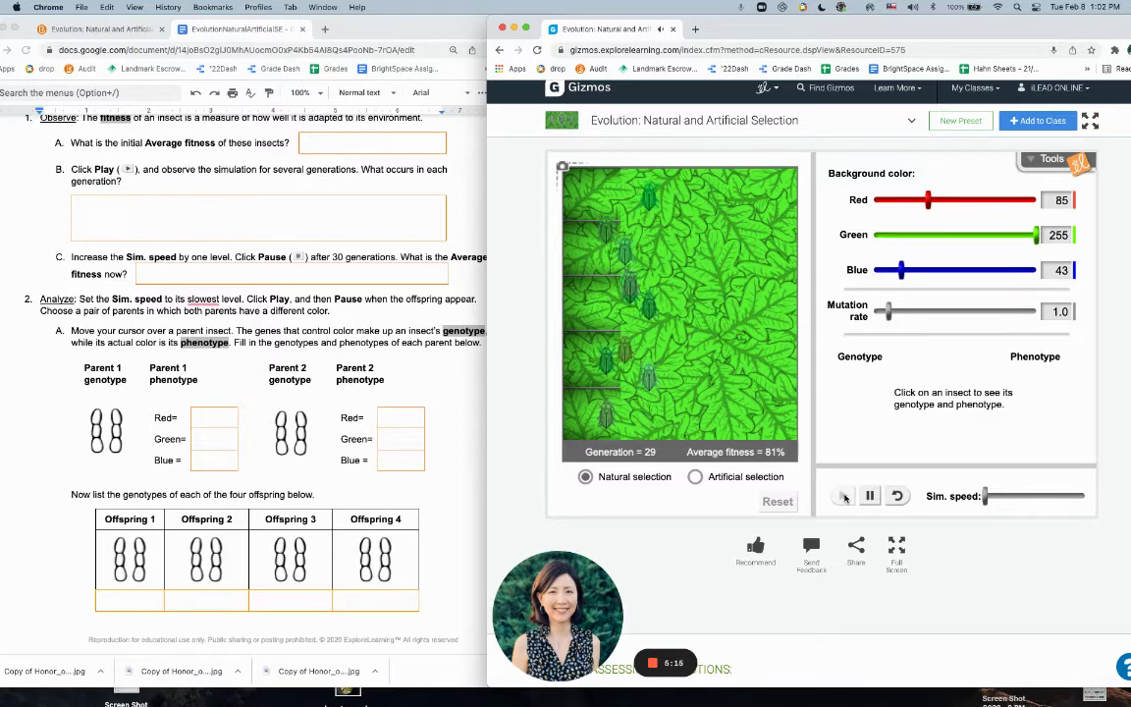
left_click(866, 496)
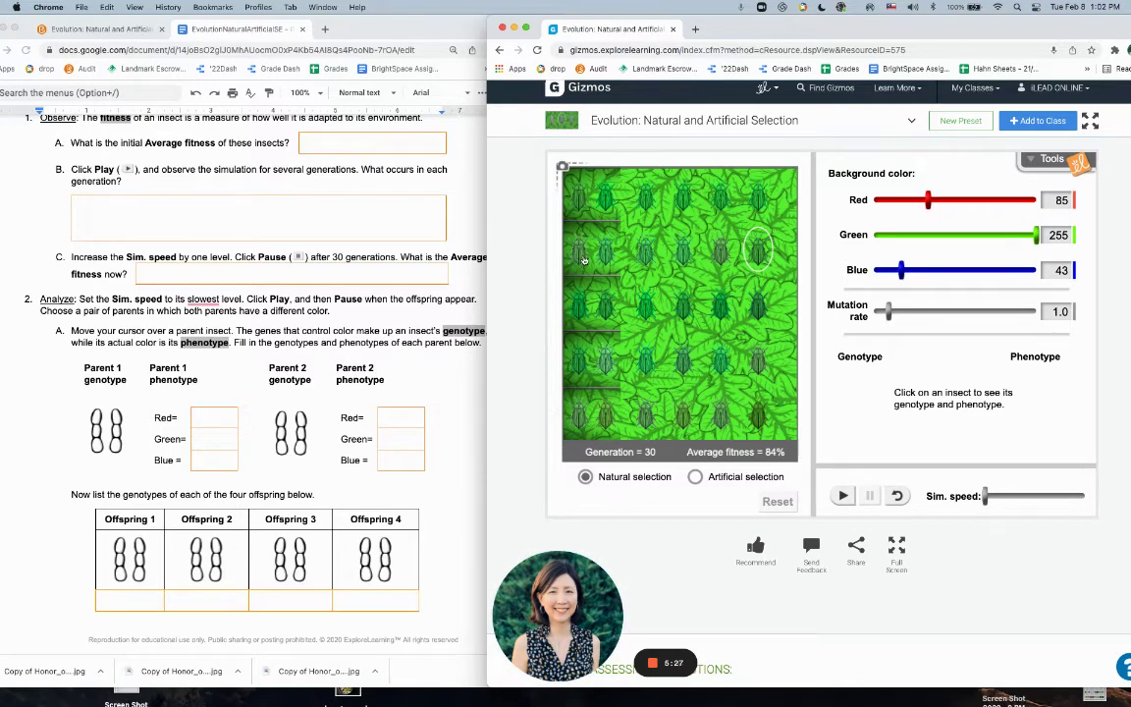
Compare the genotypes and phenotypes of the two parents in the second alcove with their offspring, including the circled mutant.
left_click(581, 258)
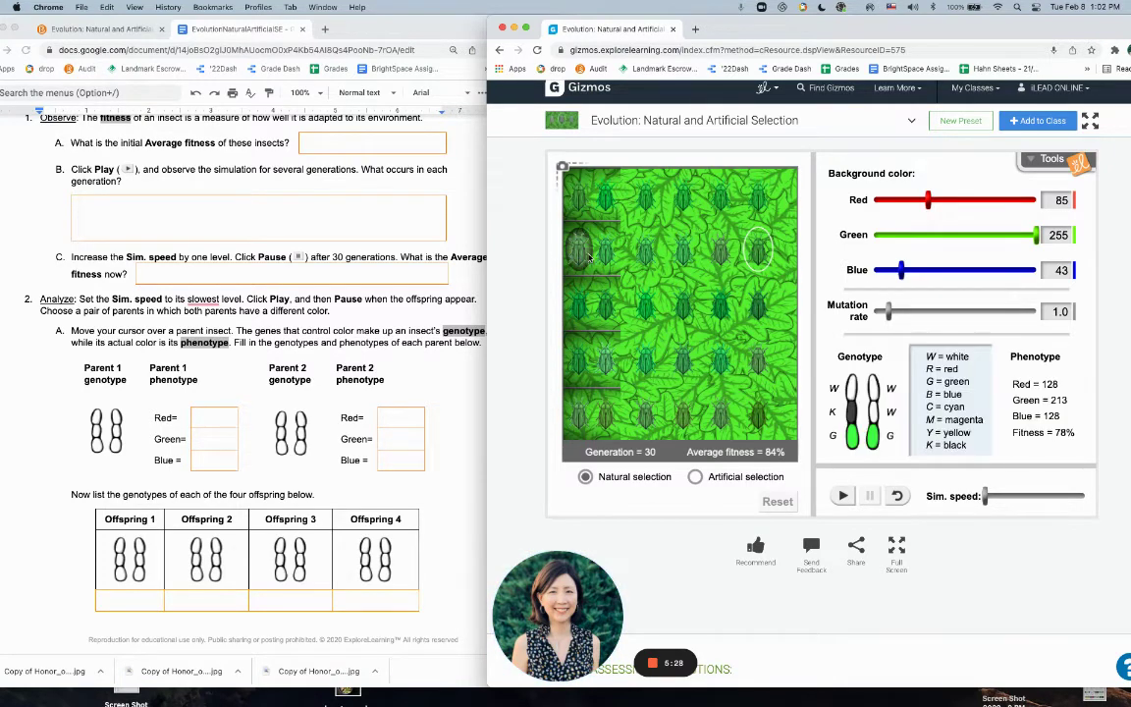
mouse_move(606, 253)
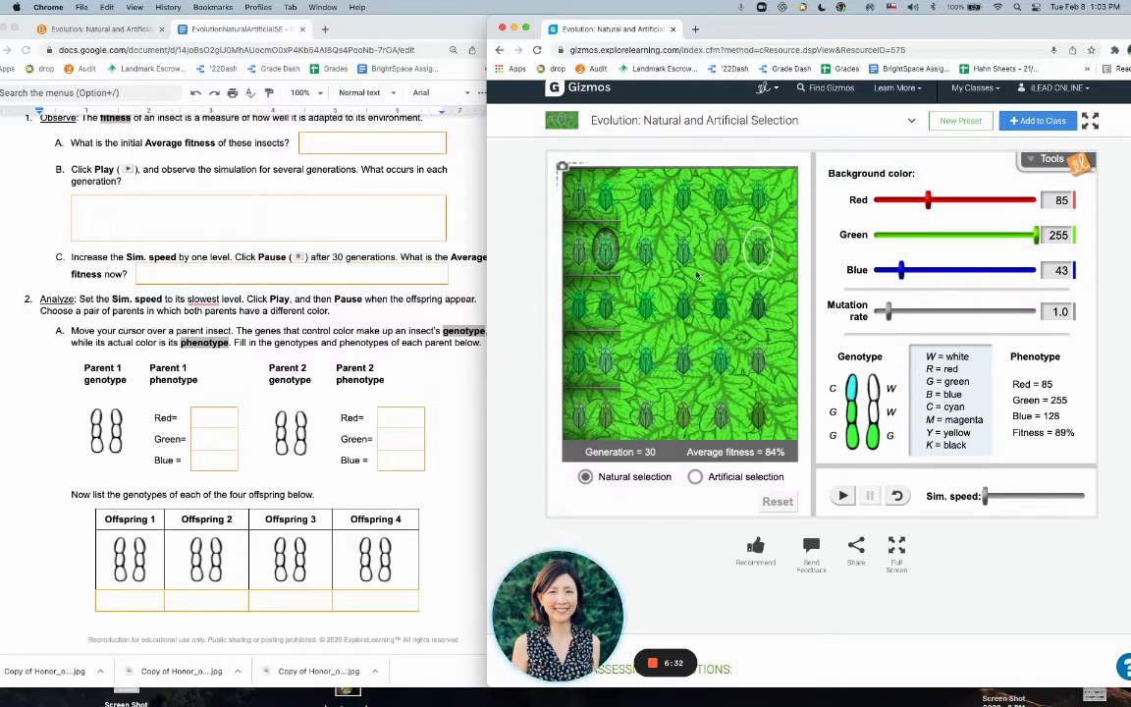
scroll(300, 481, "down", 2)
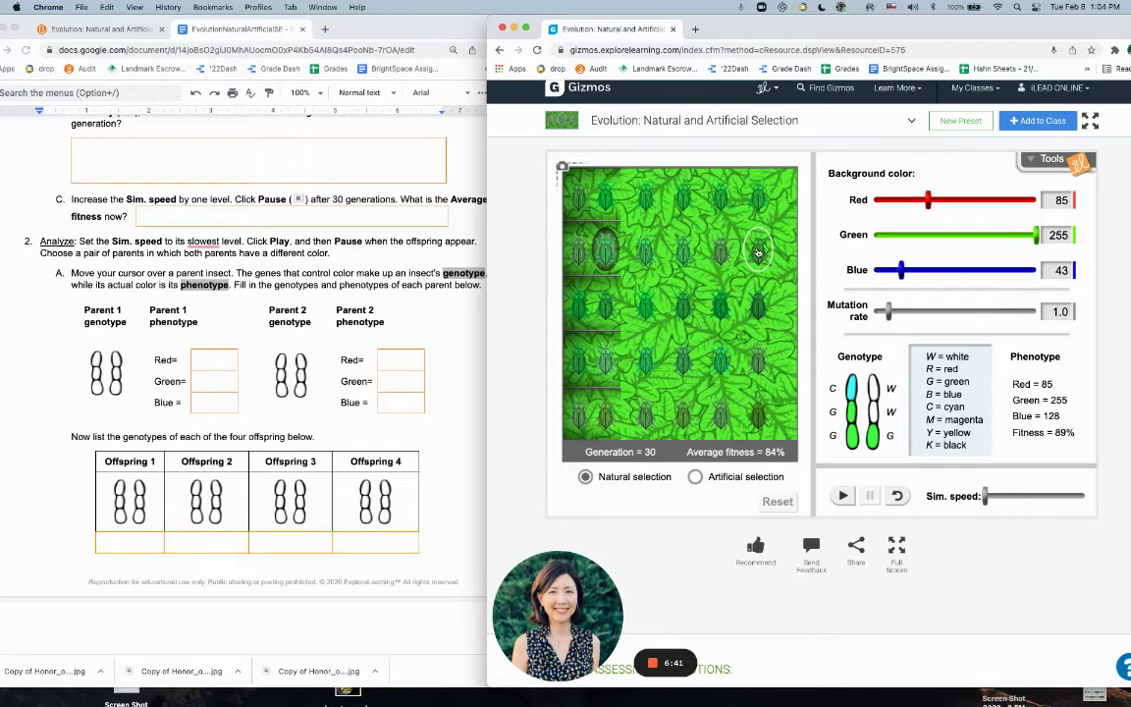
mouse_move(756, 251)
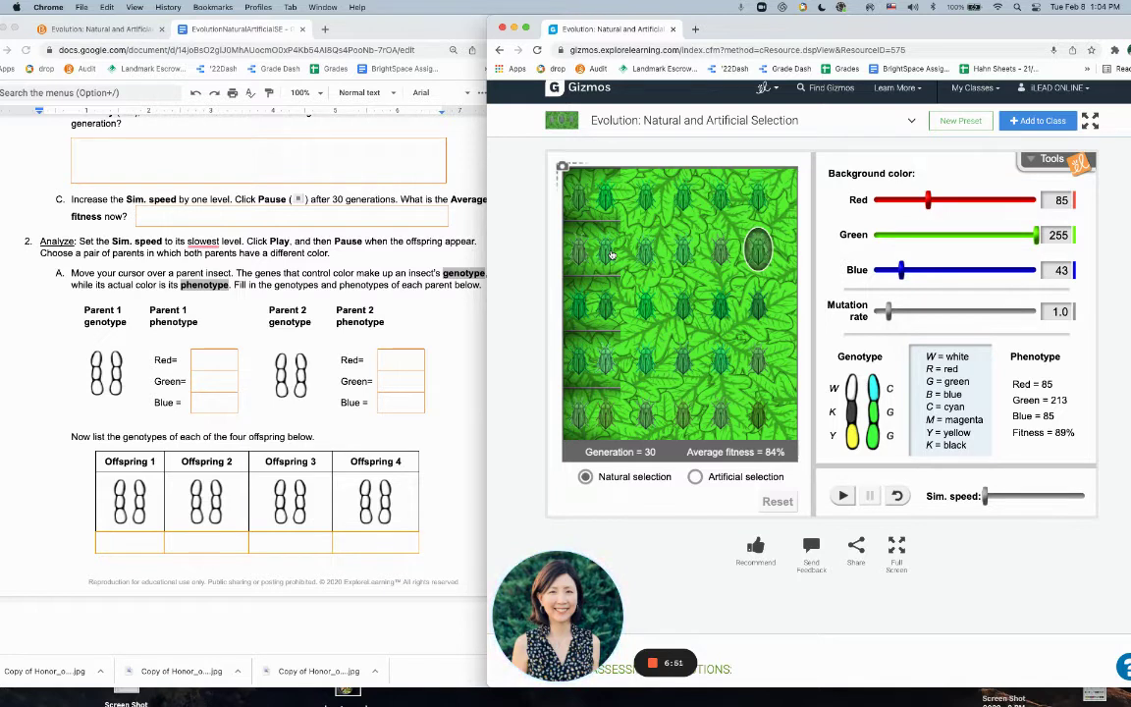
mouse_move(610, 254)
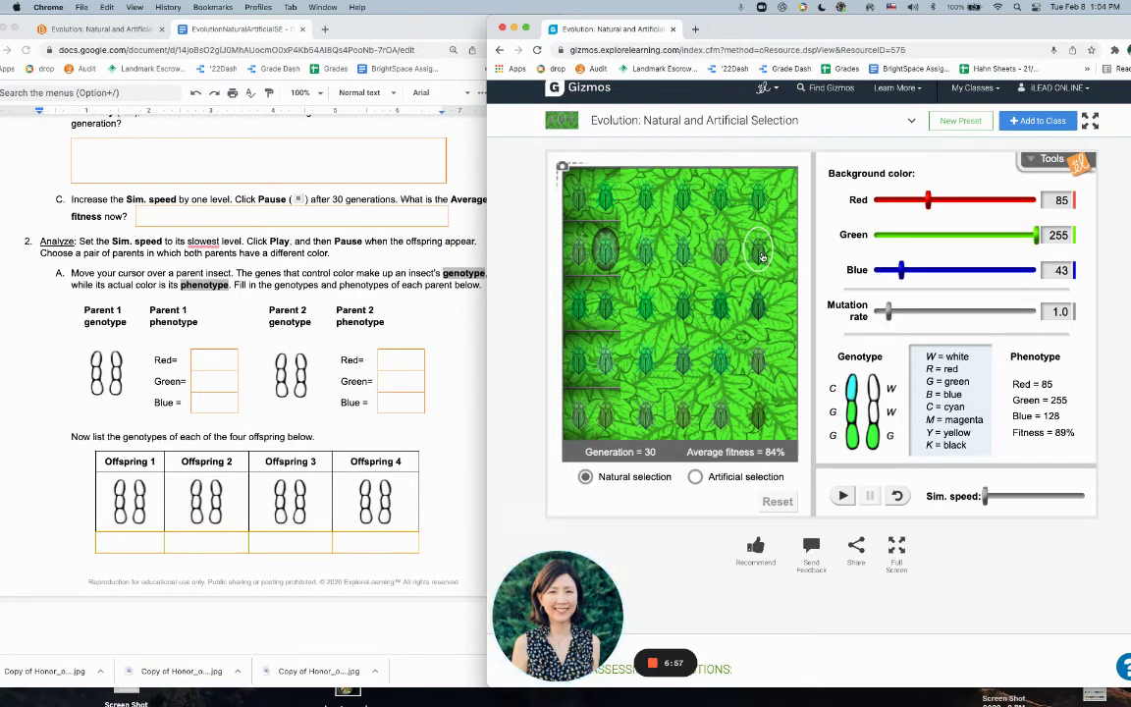
mouse_move(762, 256)
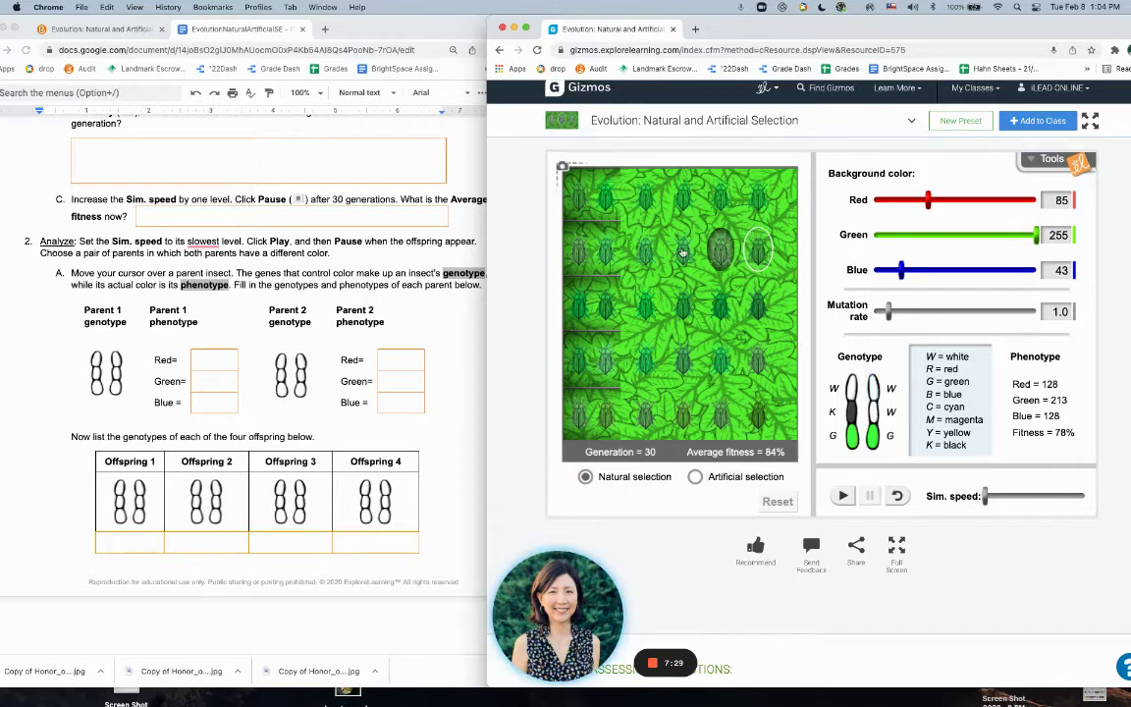
mouse_move(683, 251)
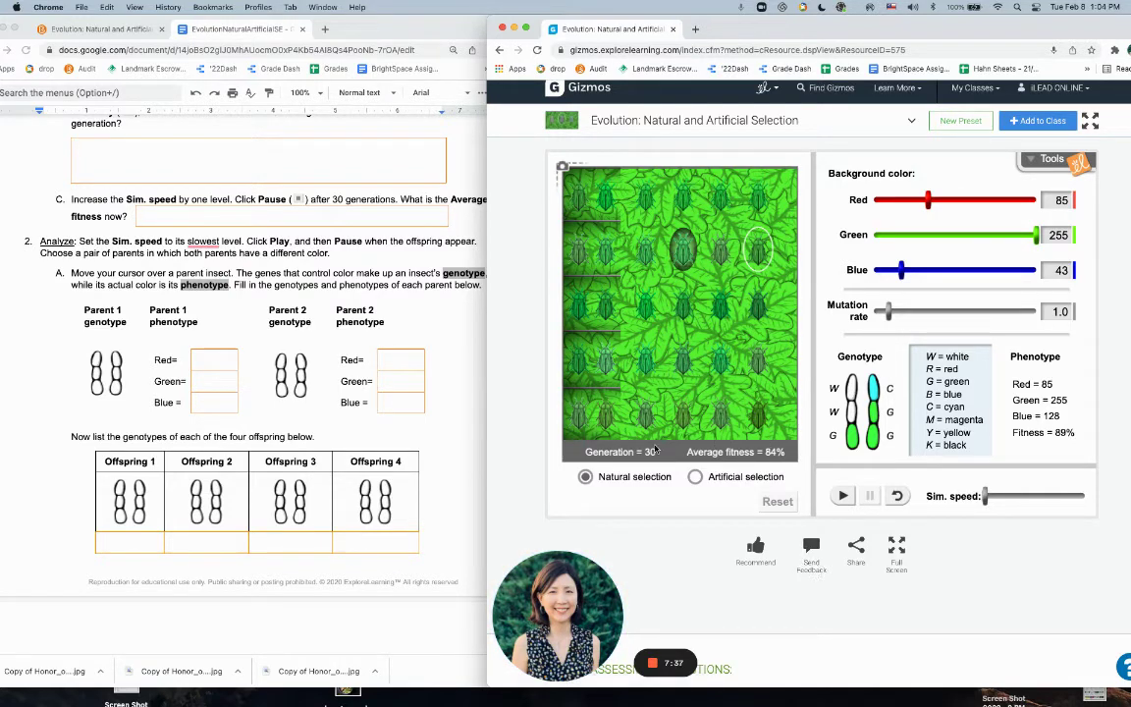
Review the remaining Activity A questions on chromosomes, mutations and natural selection, plus the Activity B setup and first questions in the worksheet.
scroll(301, 490, "down", 3)
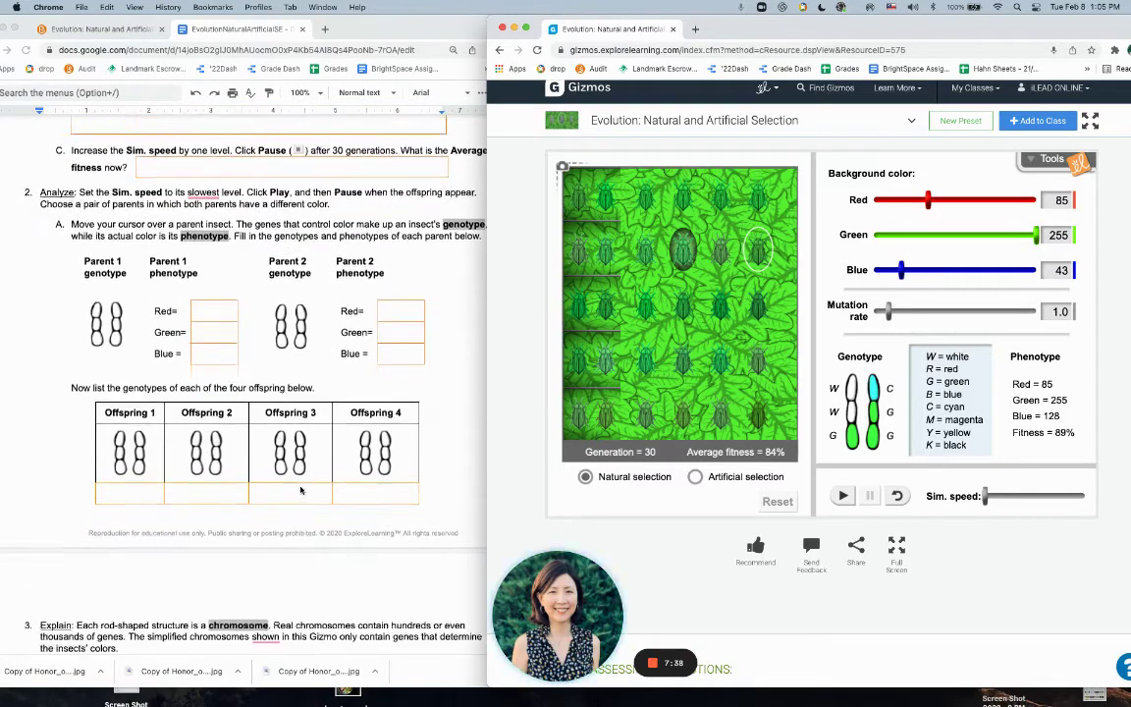
scroll(301, 490, "down", 5)
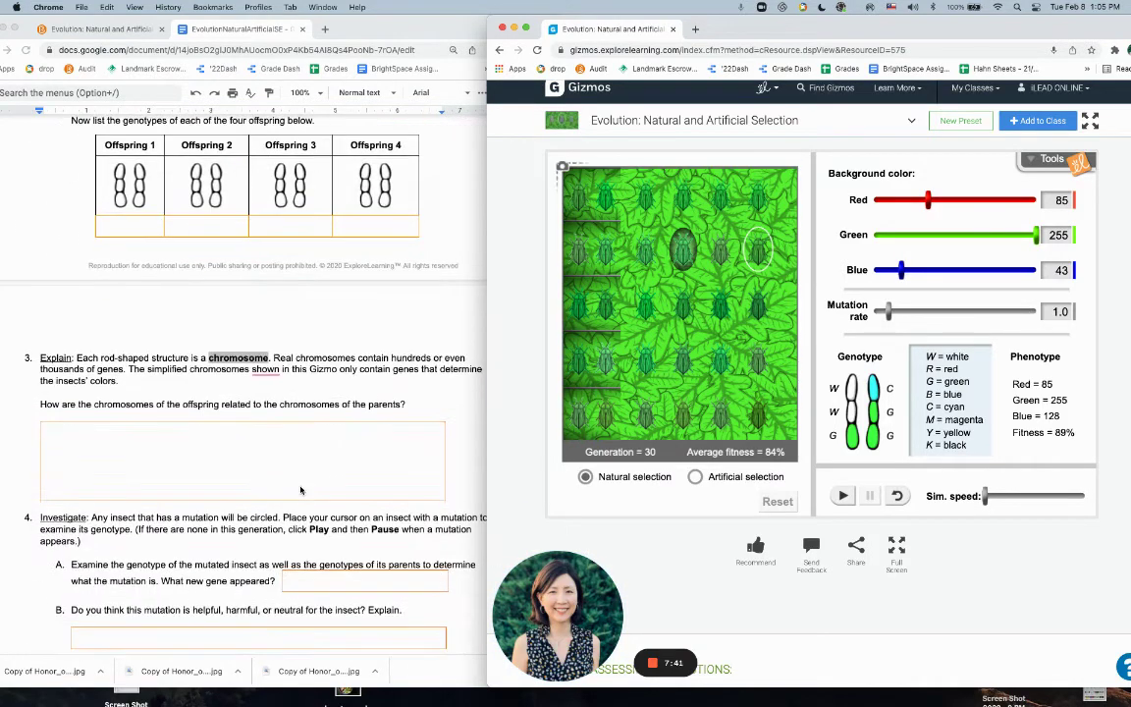
scroll(301, 490, "down", 5)
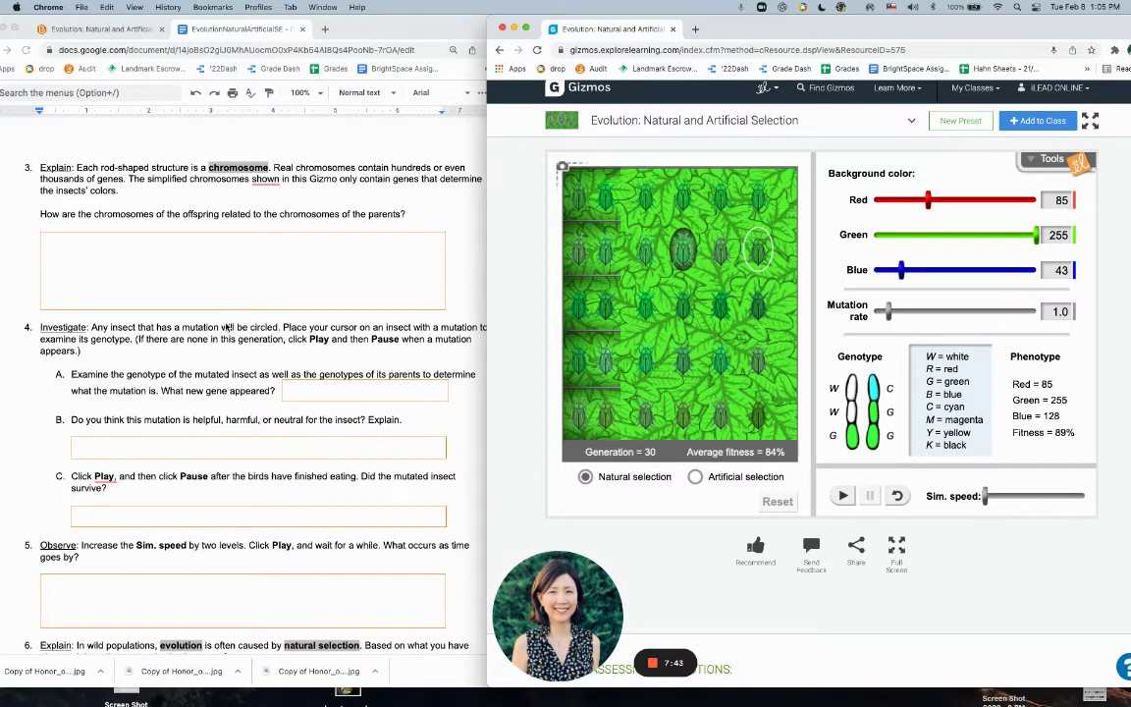
scroll(226, 329, "down", 2)
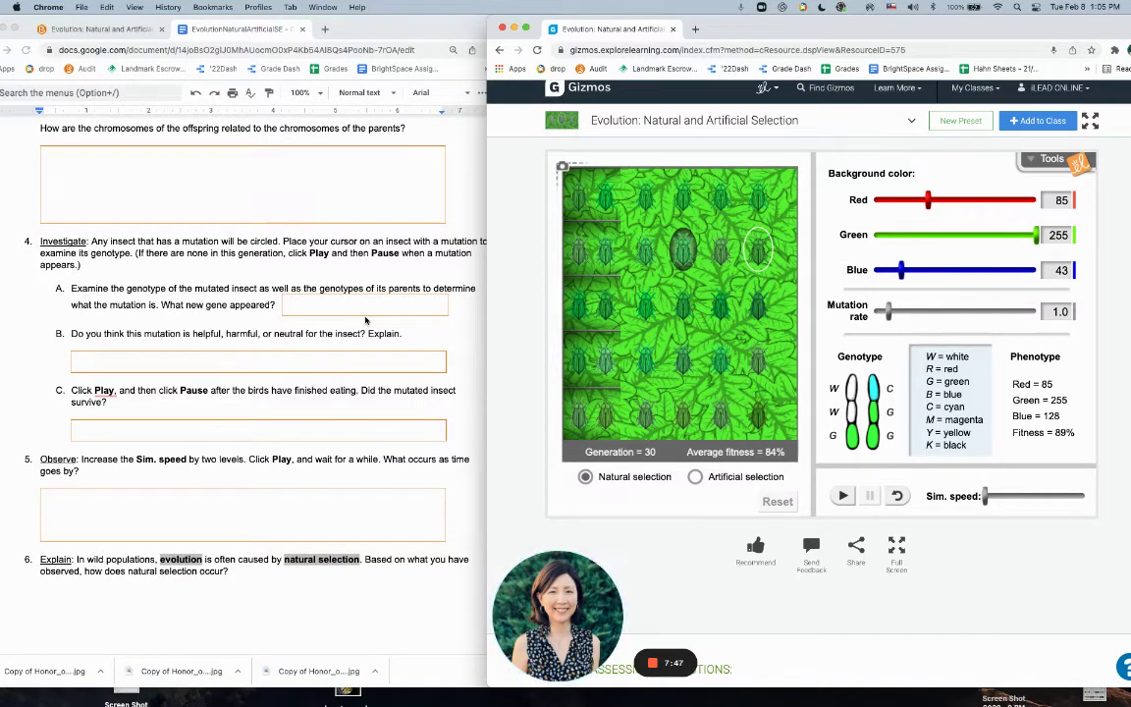
scroll(366, 320, "down", 1)
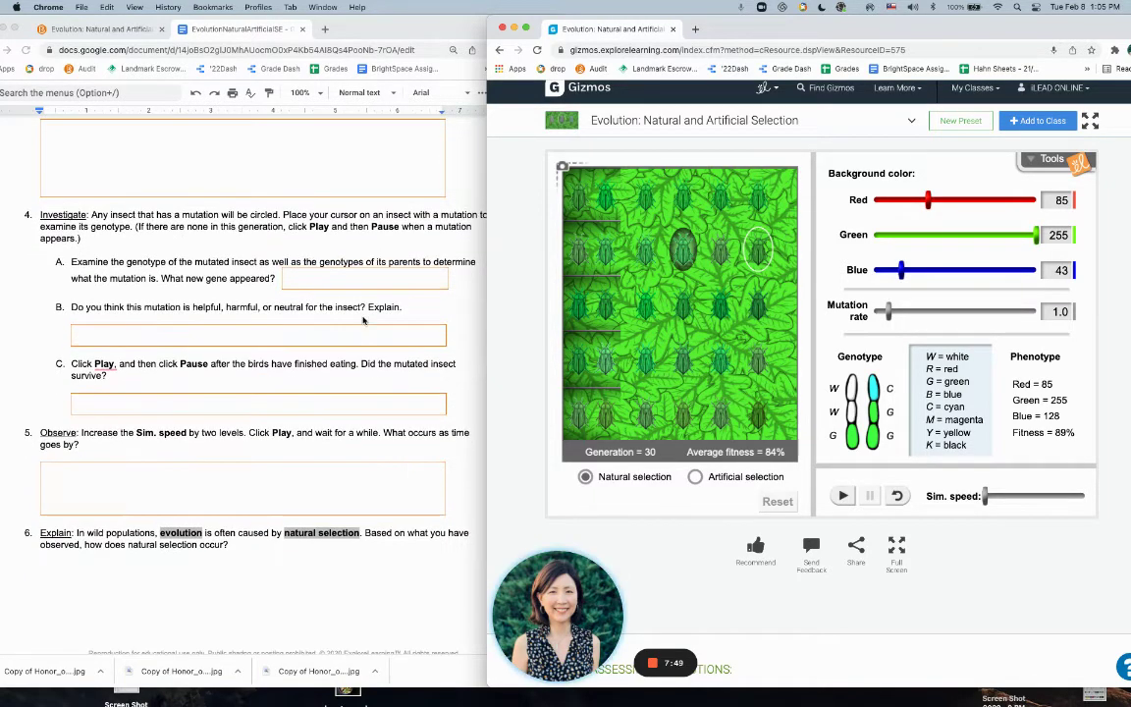
scroll(363, 320, "down", 2)
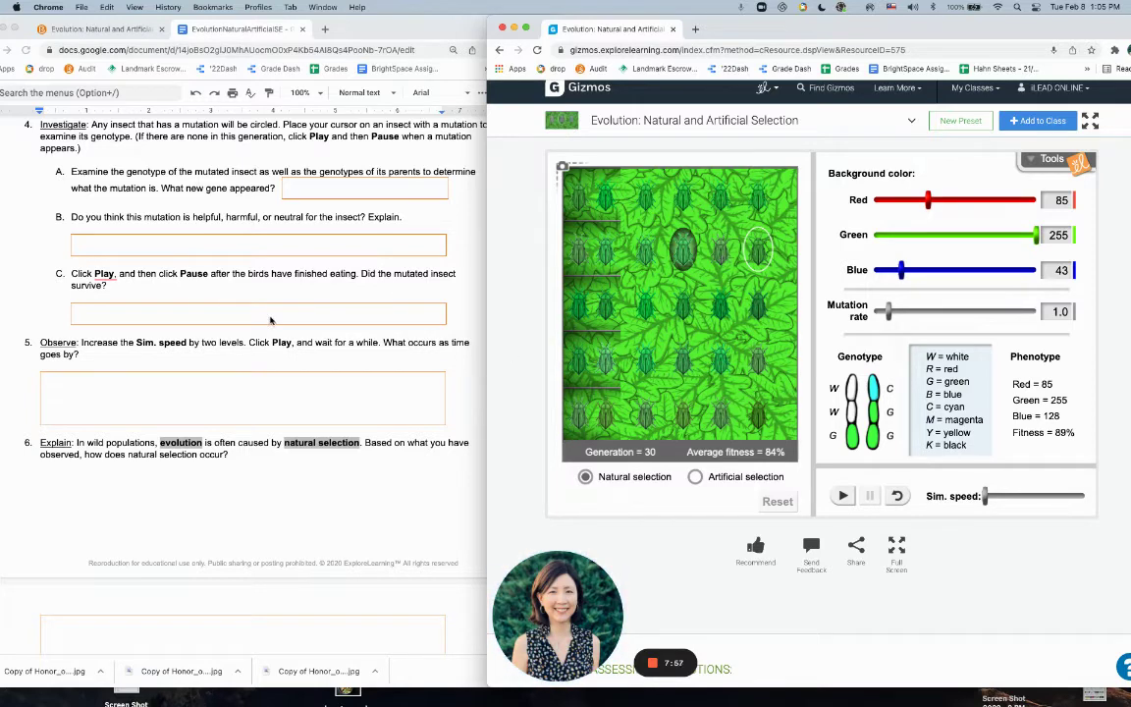
scroll(241, 321, "down", 3)
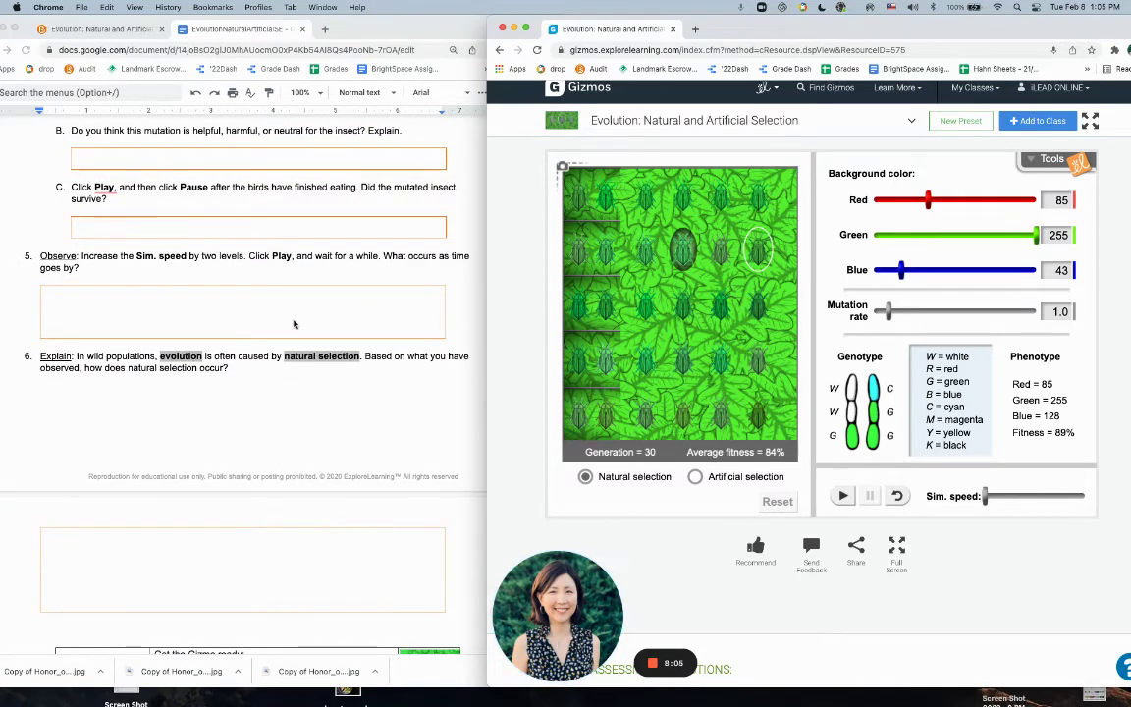
scroll(293, 324, "down", 2)
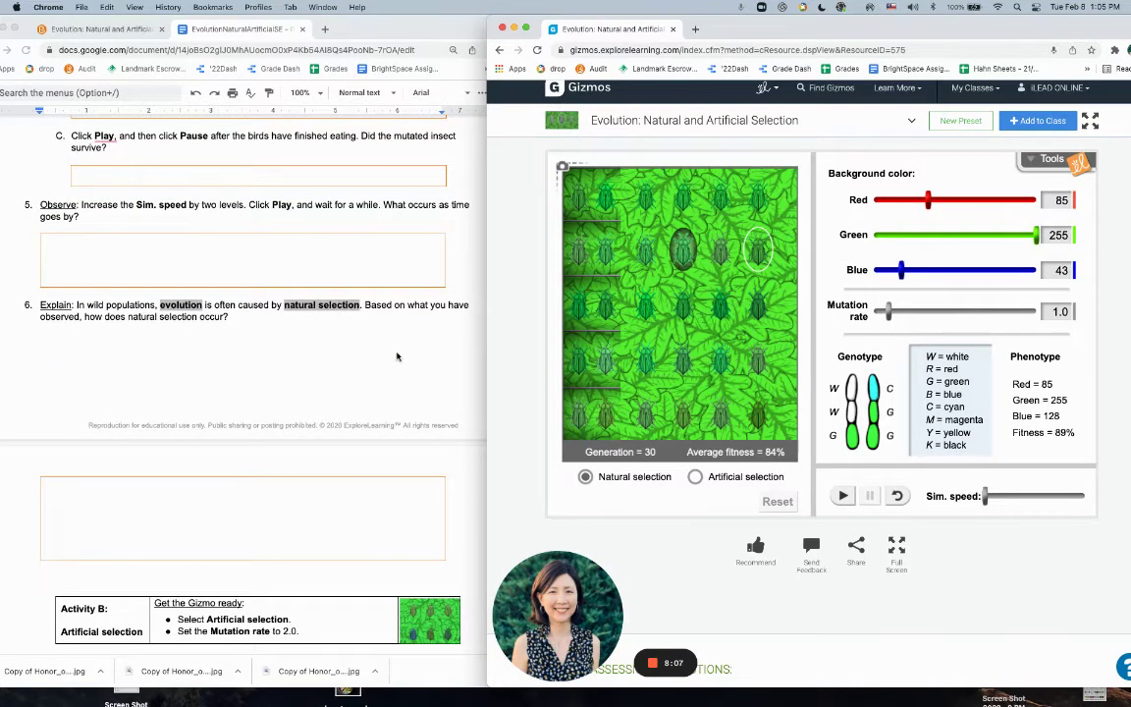
scroll(397, 357, "down", 10)
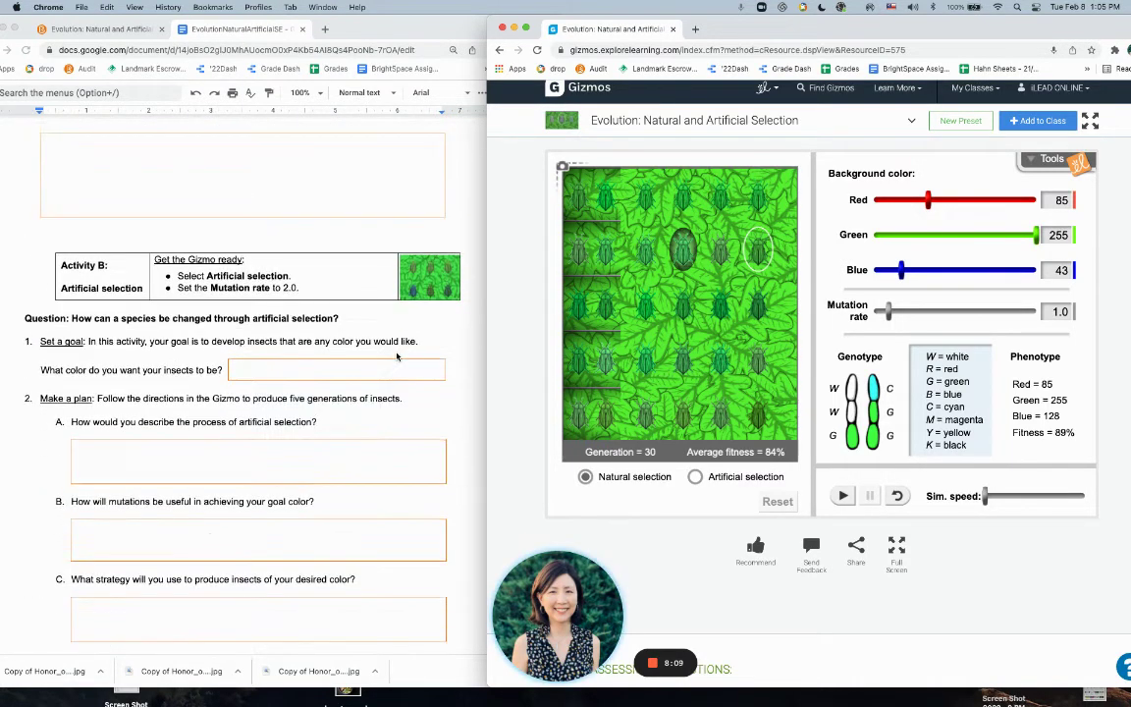
Set the mutation rate to 2.0, as the worksheet's Activity B setup asks.
scroll(396, 356, "down", 3)
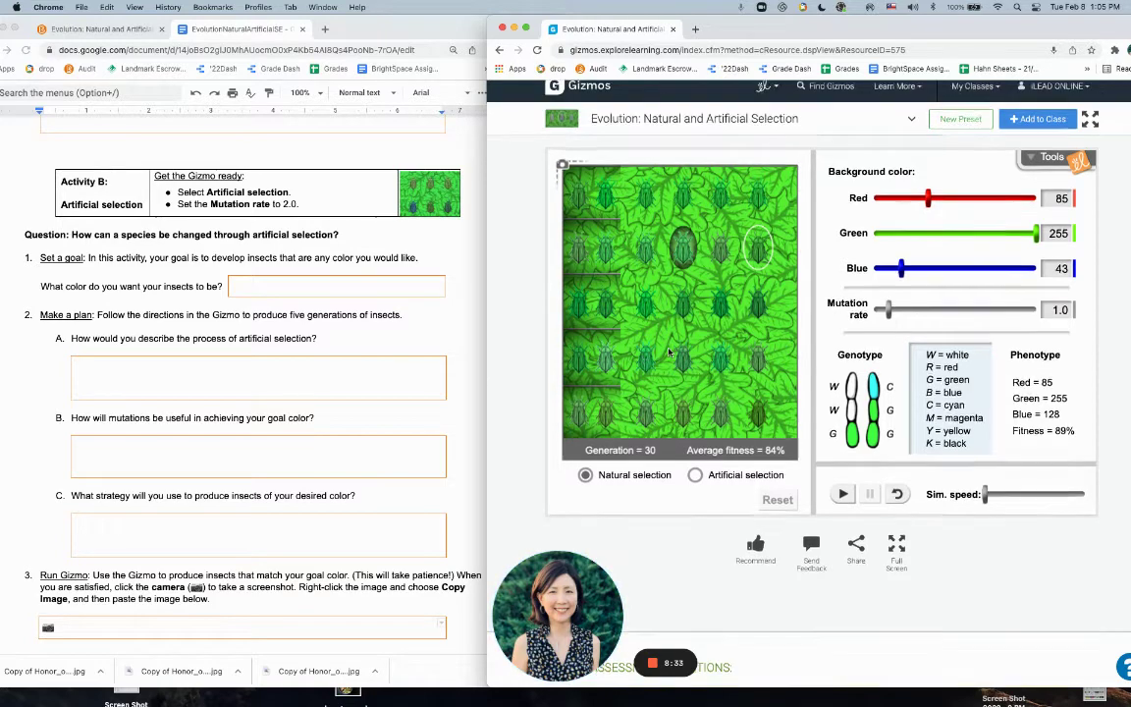
scroll(667, 351, "down", 1)
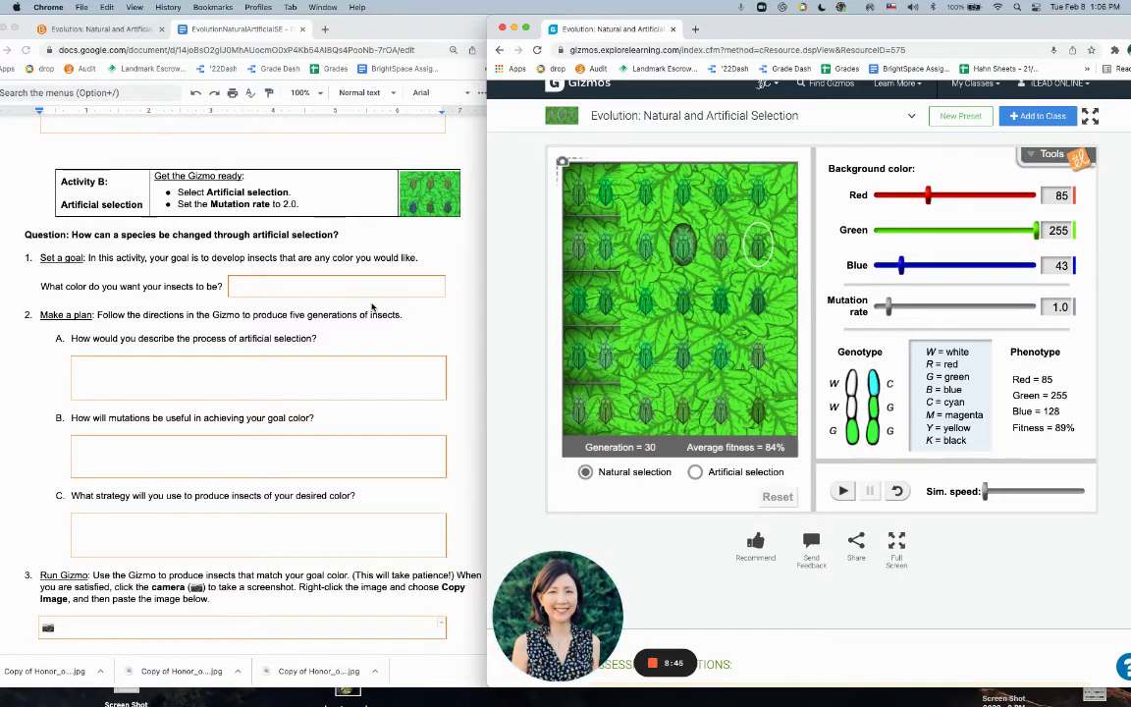
scroll(372, 306, "down", 1)
scroll(372, 306, "down", 1)
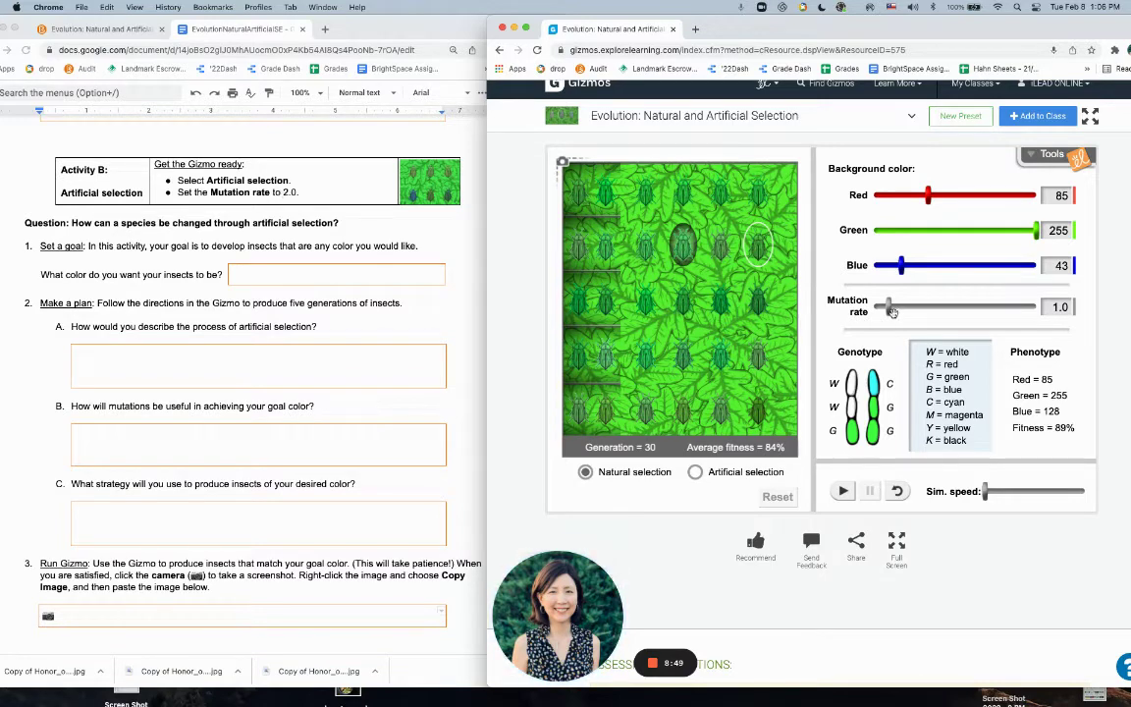
left_click_drag(890, 312, 908, 314)
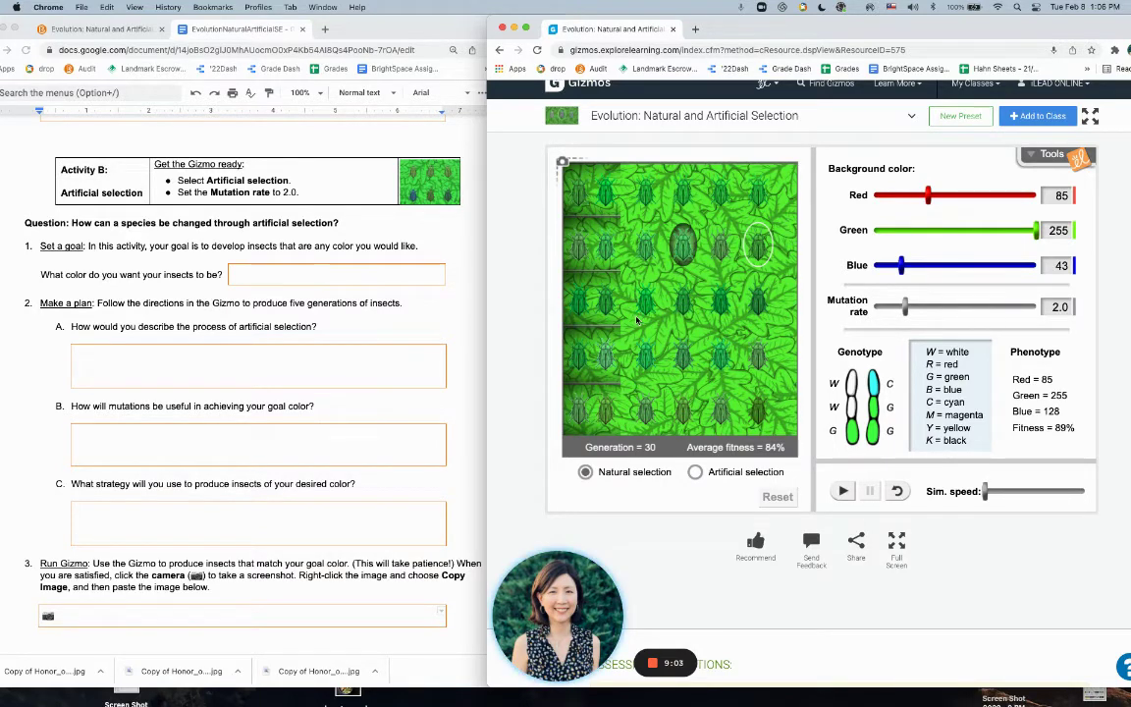
Review the worksheet's Activity B planning and Gizmo-run questions, and revisit Activity A questions 5 and 6 on natural selection.
scroll(338, 307, "down", 1)
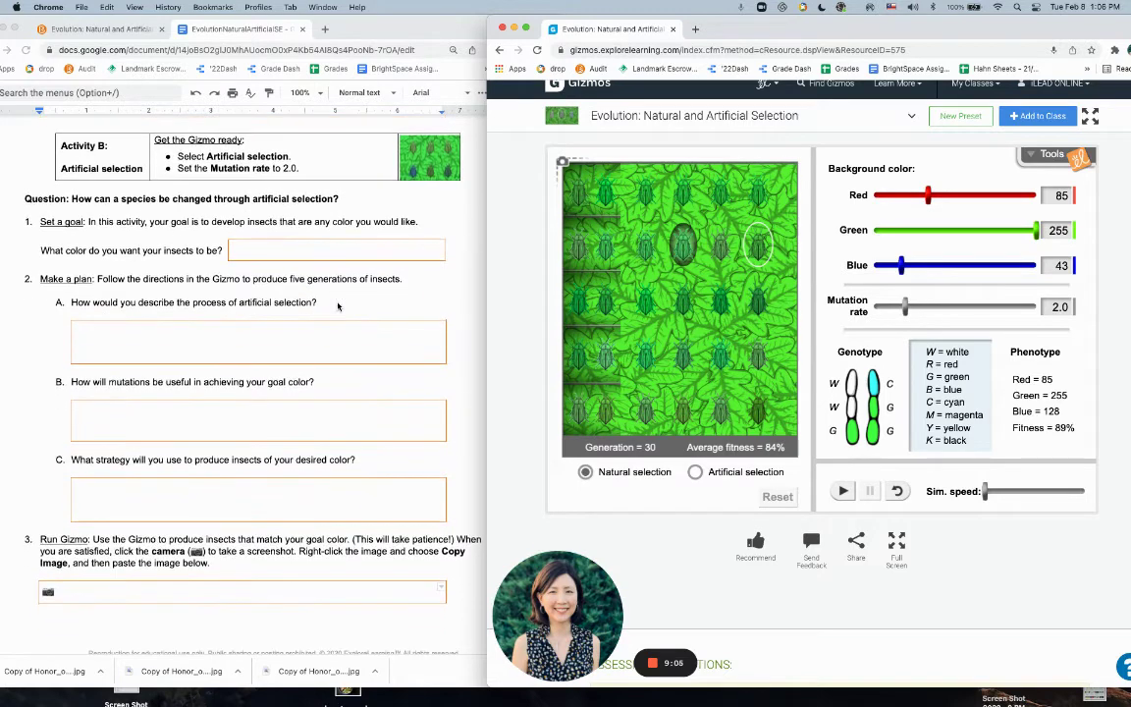
scroll(338, 307, "down", 3)
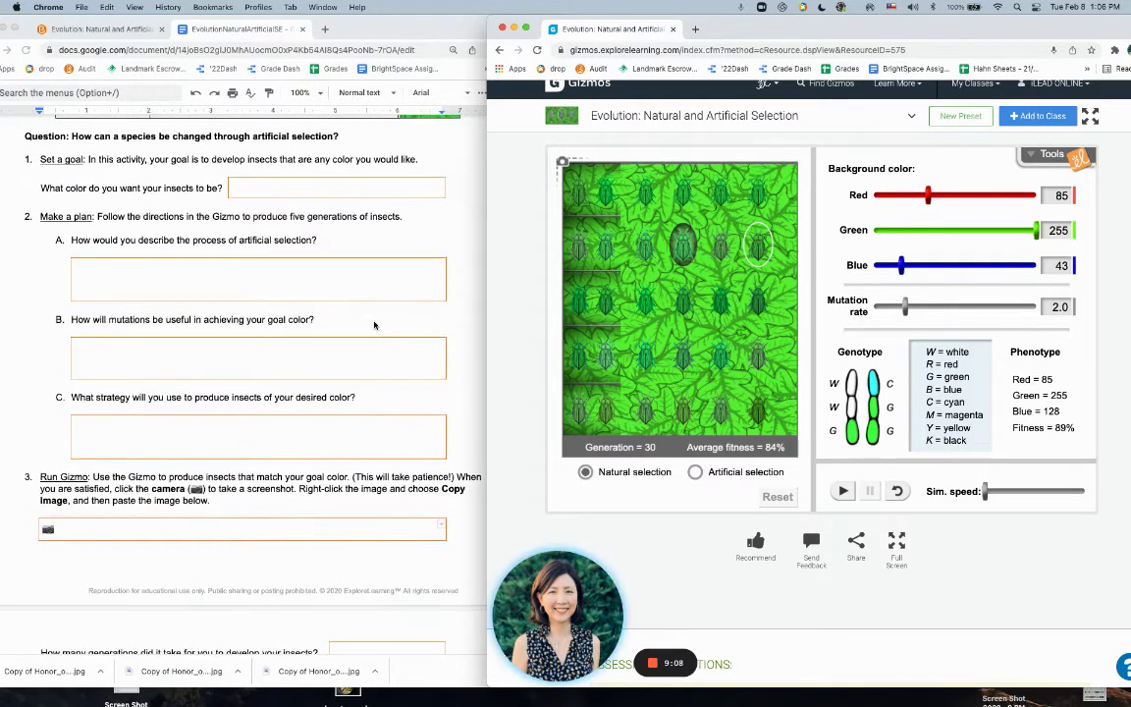
scroll(374, 325, "up", 3)
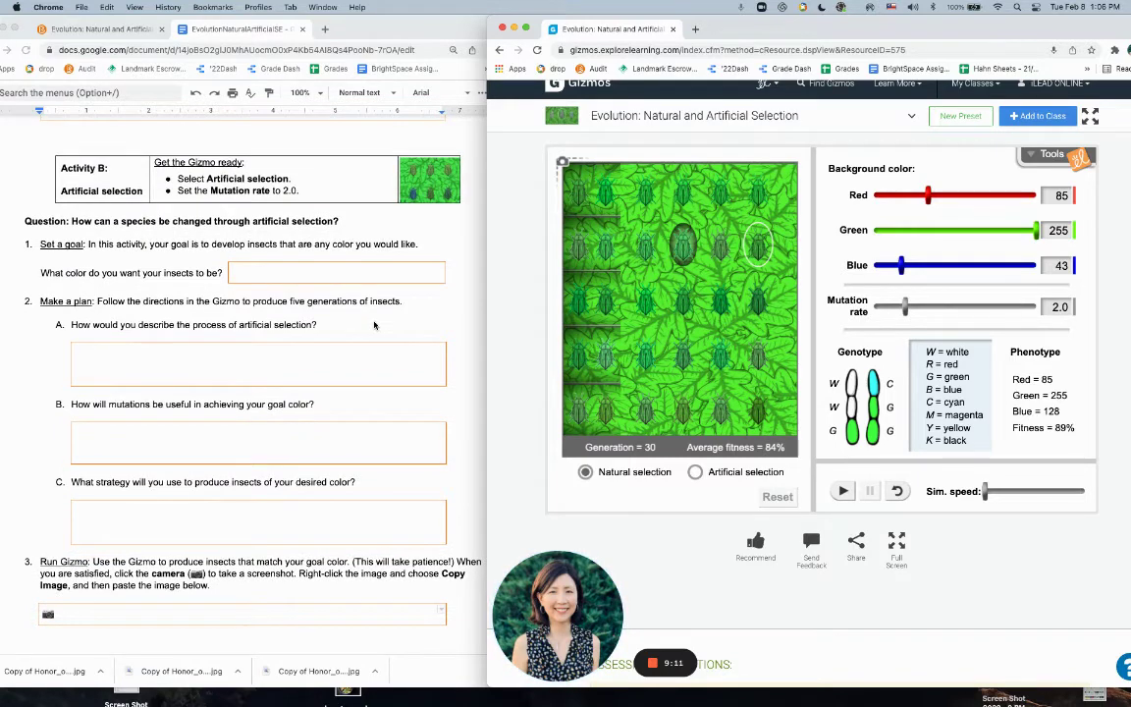
scroll(374, 325, "up", 10)
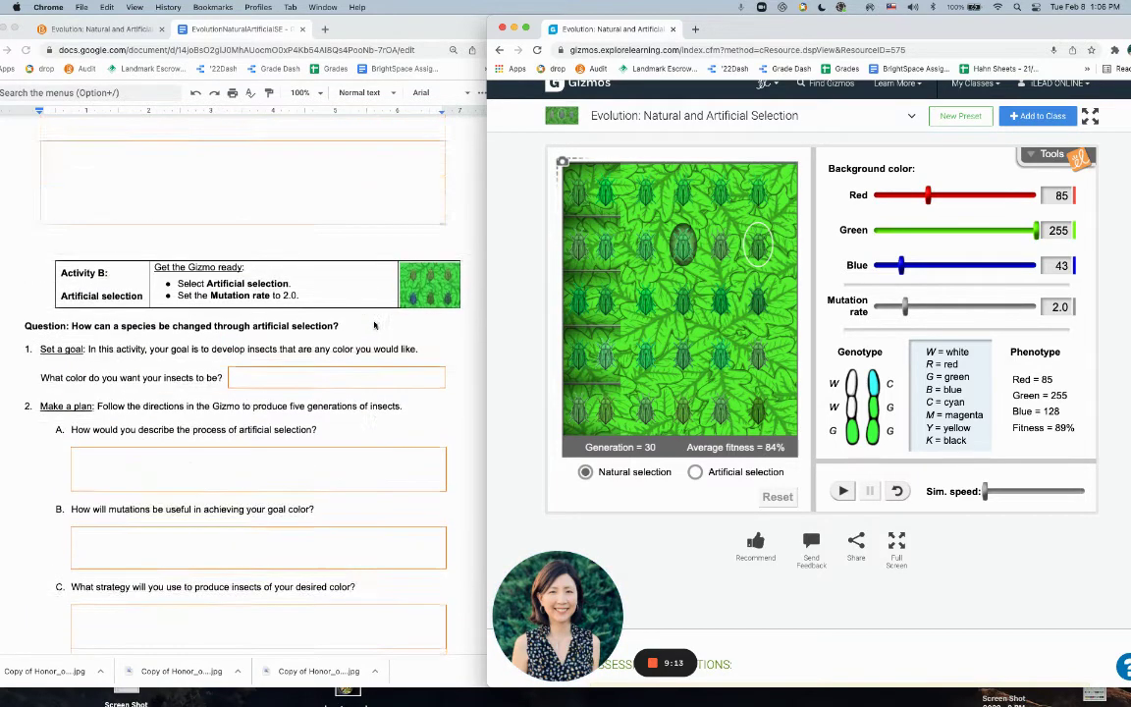
scroll(374, 325, "up", 2)
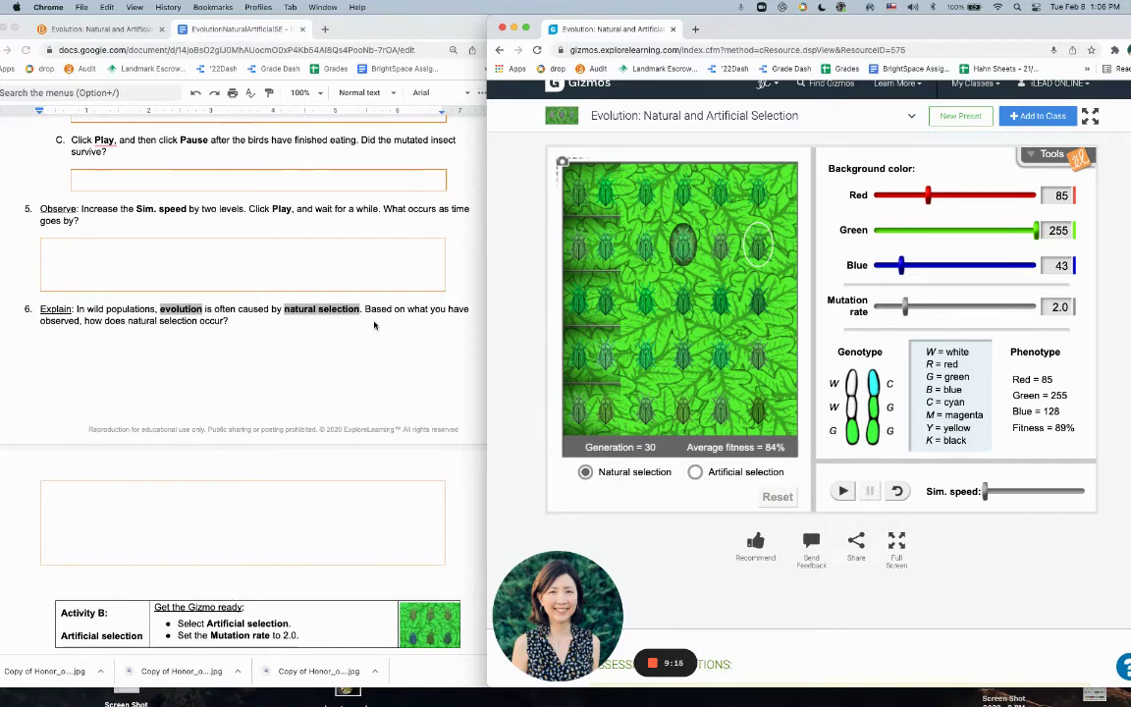
scroll(372, 325, "down", 4)
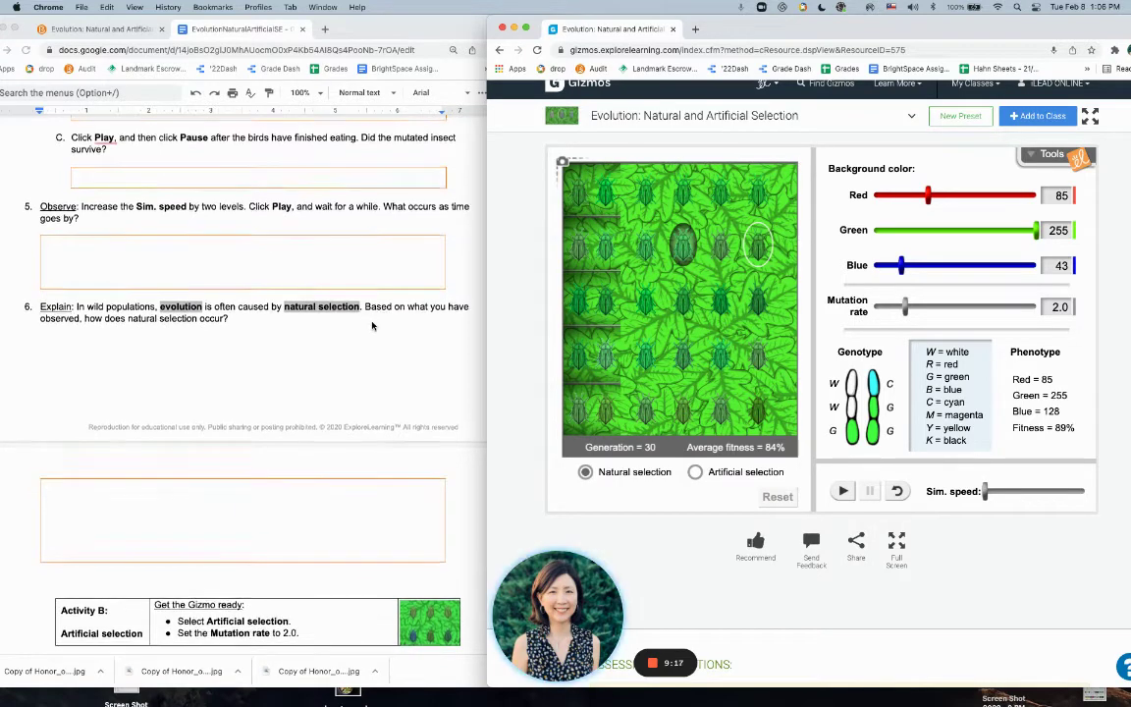
scroll(372, 325, "down", 5)
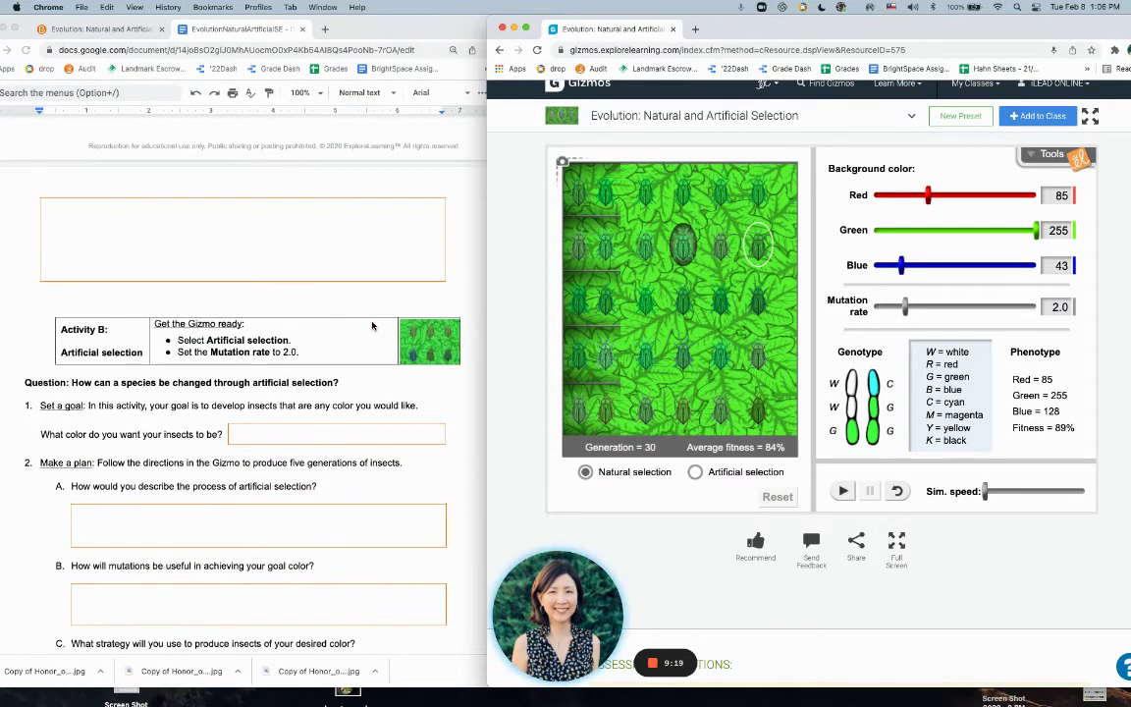
scroll(374, 325, "down", 2)
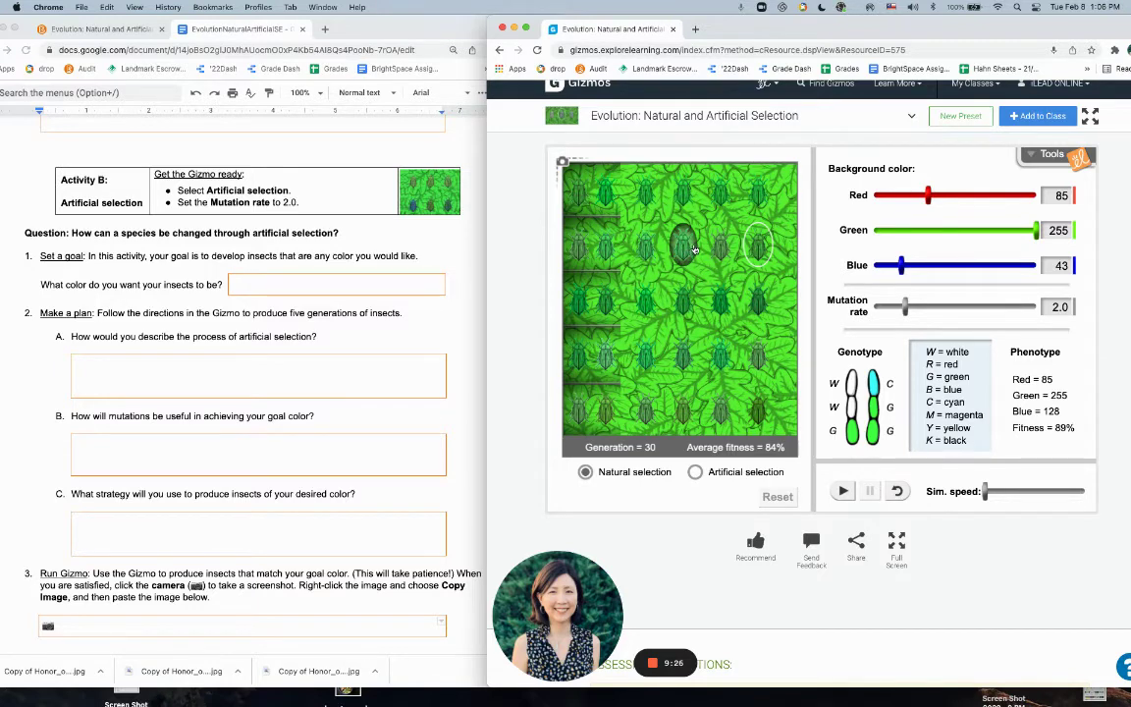
Resume the natural selection run from generation 30 to watch the birds feed, pausing briefly partway through.
mouse_move(719, 252)
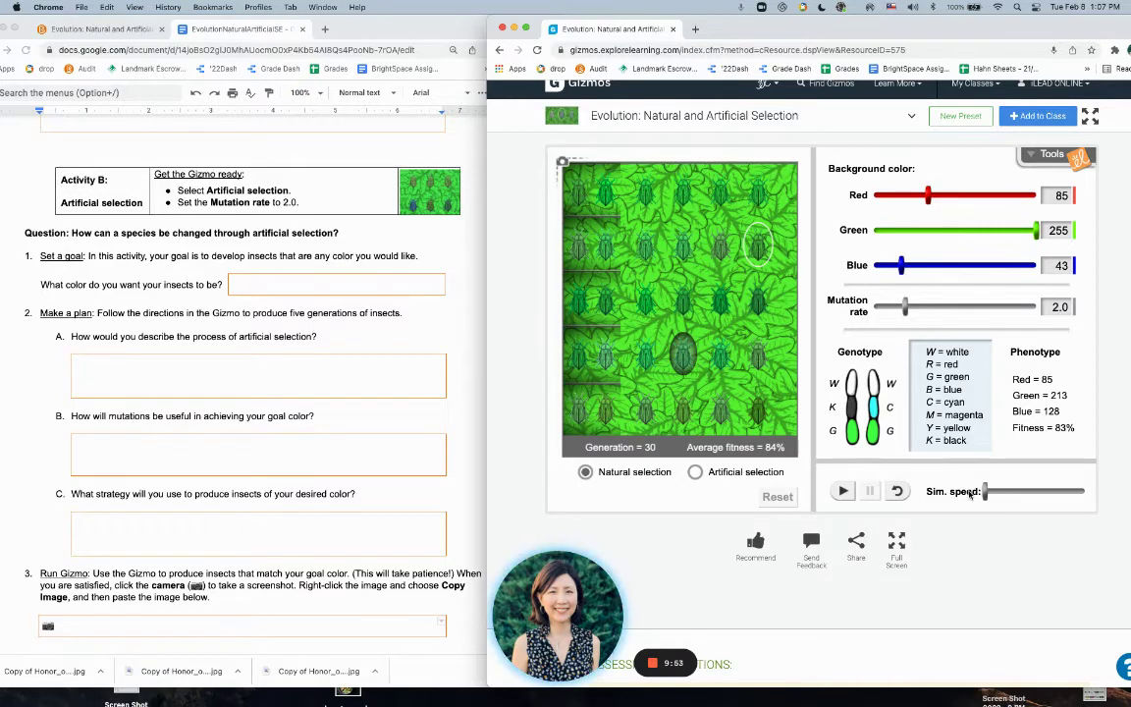
left_click(843, 491)
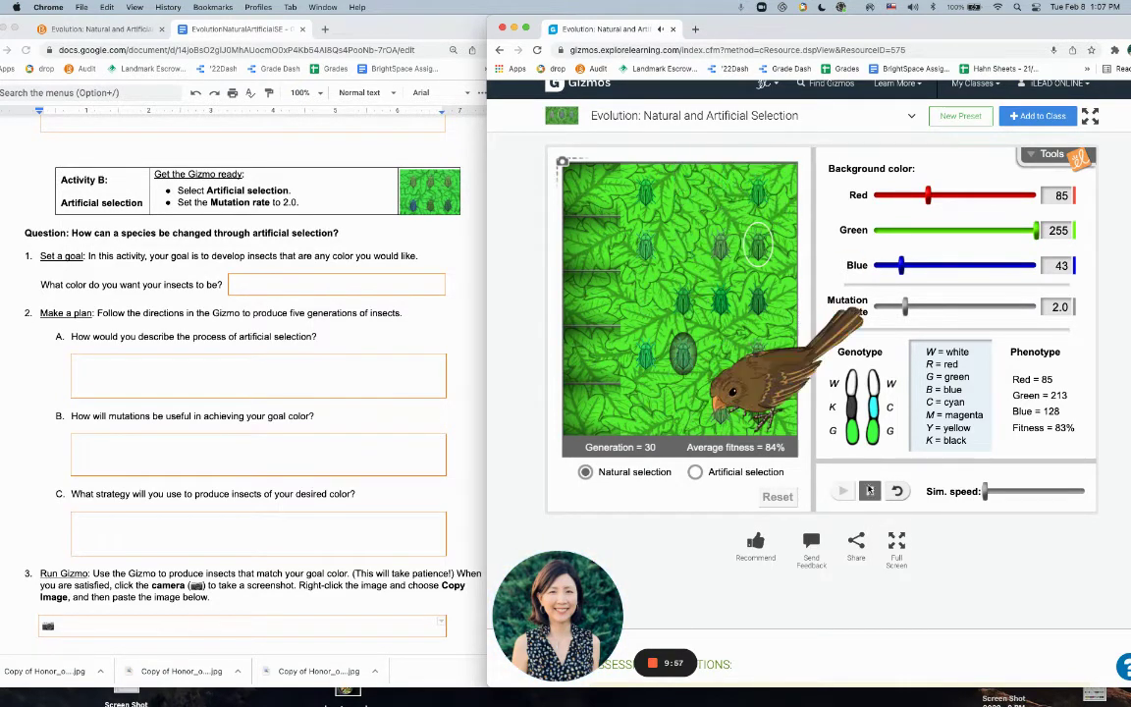
left_click(869, 491)
left_click(842, 491)
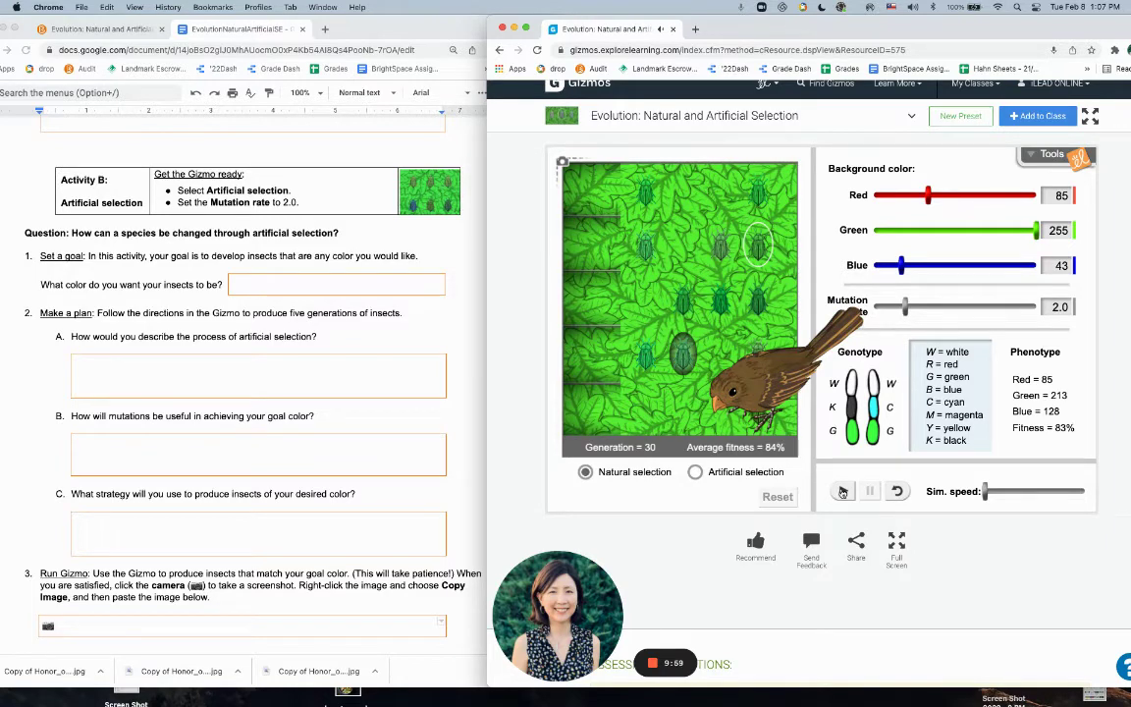
Switch to Artificial selection and move the ten generation 1 insects in breeding pairs into the five alcoves.
left_click(696, 472)
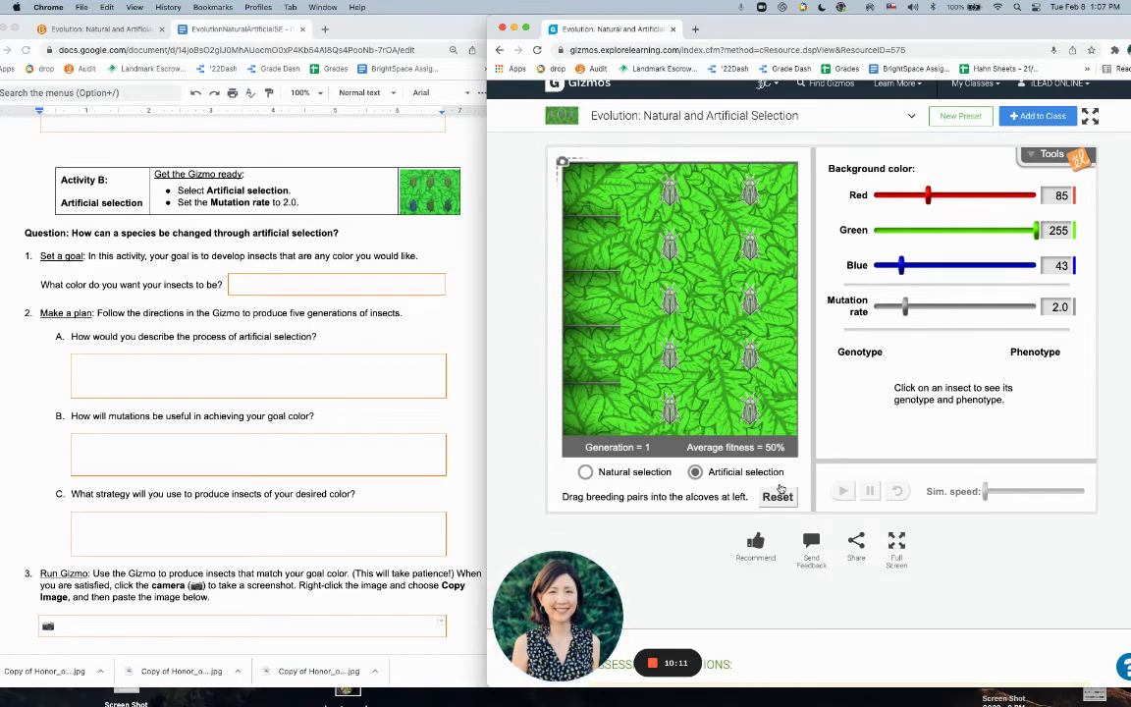
left_click_drag(669, 191, 578, 189)
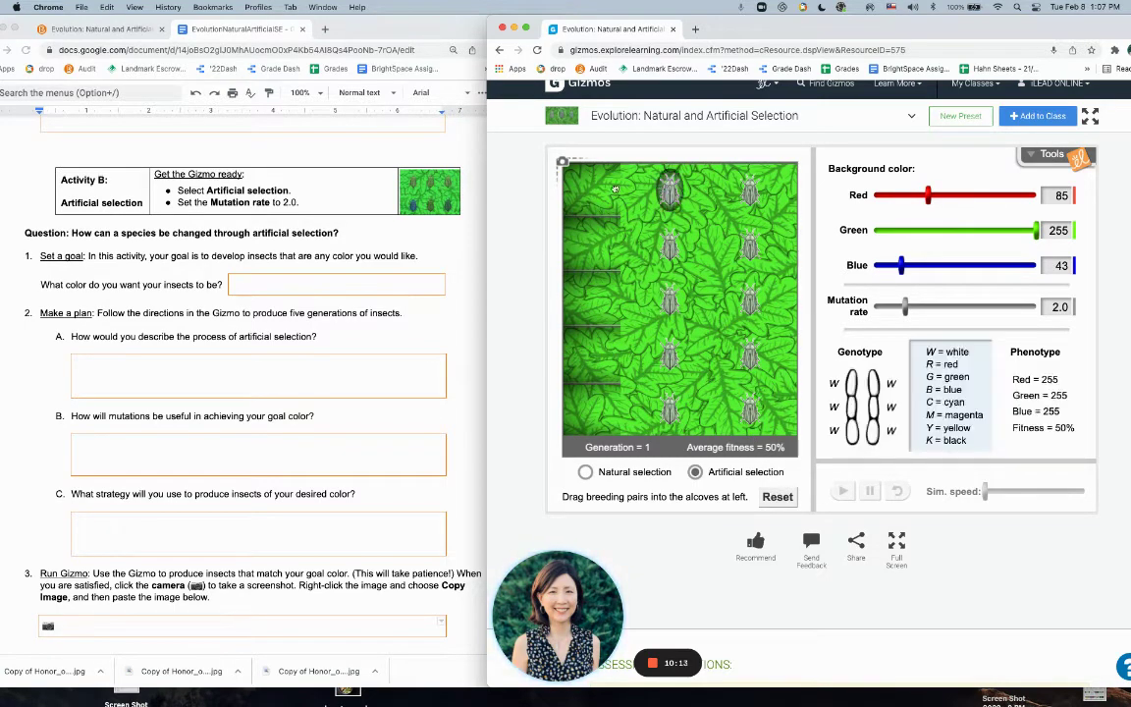
left_click_drag(743, 189, 606, 190)
left_click_drag(670, 243, 593, 249)
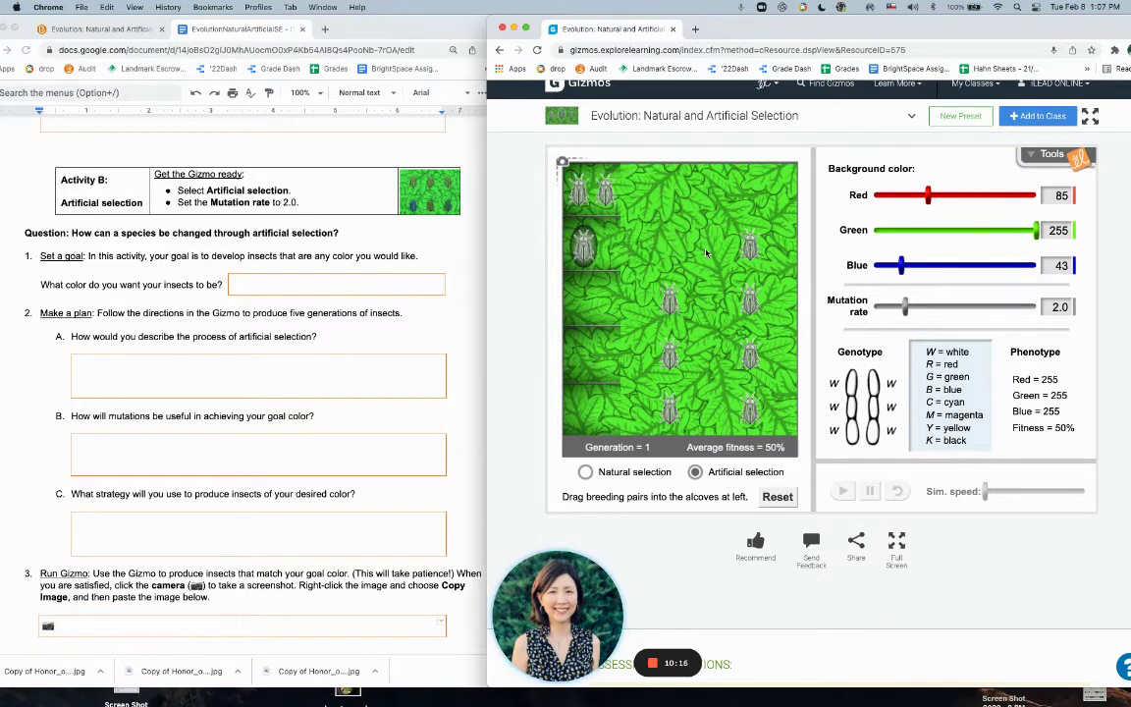
left_click_drag(751, 245, 606, 250)
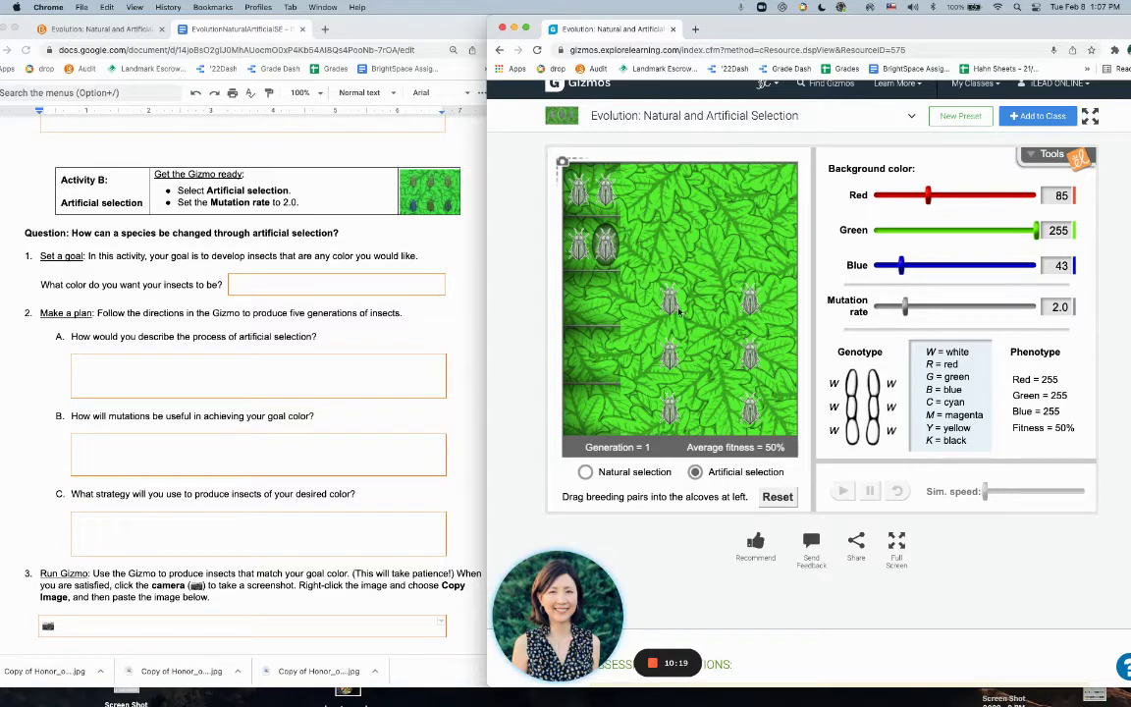
left_click_drag(669, 300, 579, 300)
left_click_drag(751, 305, 606, 299)
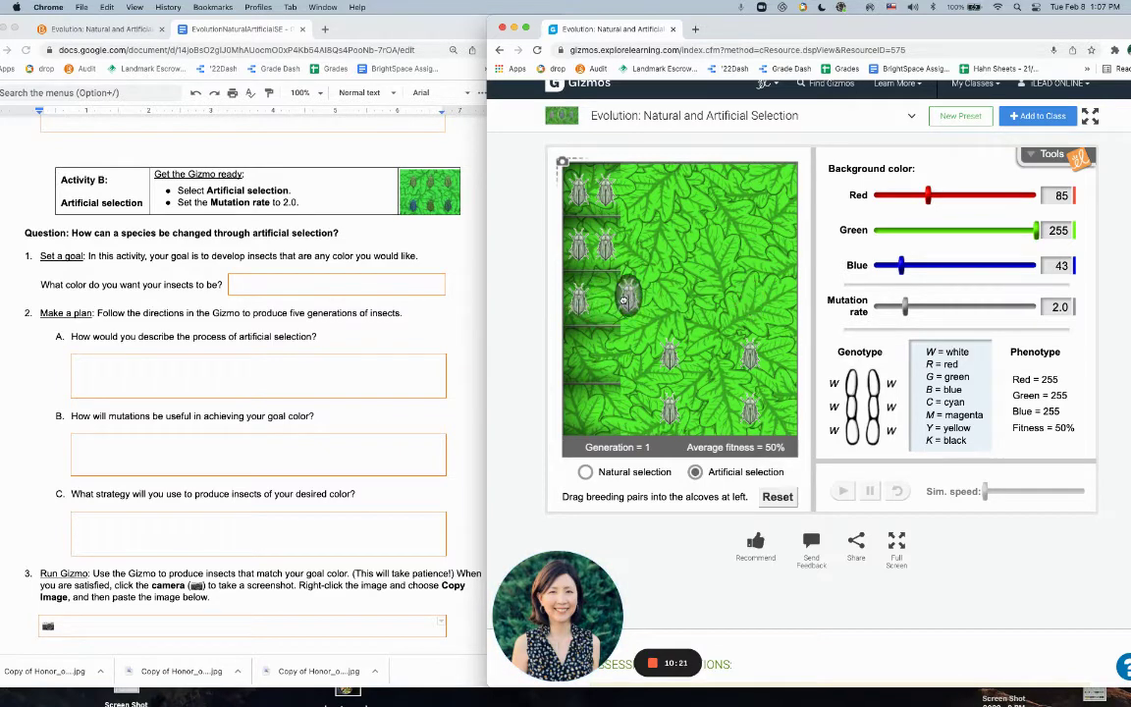
left_click_drag(670, 355, 587, 359)
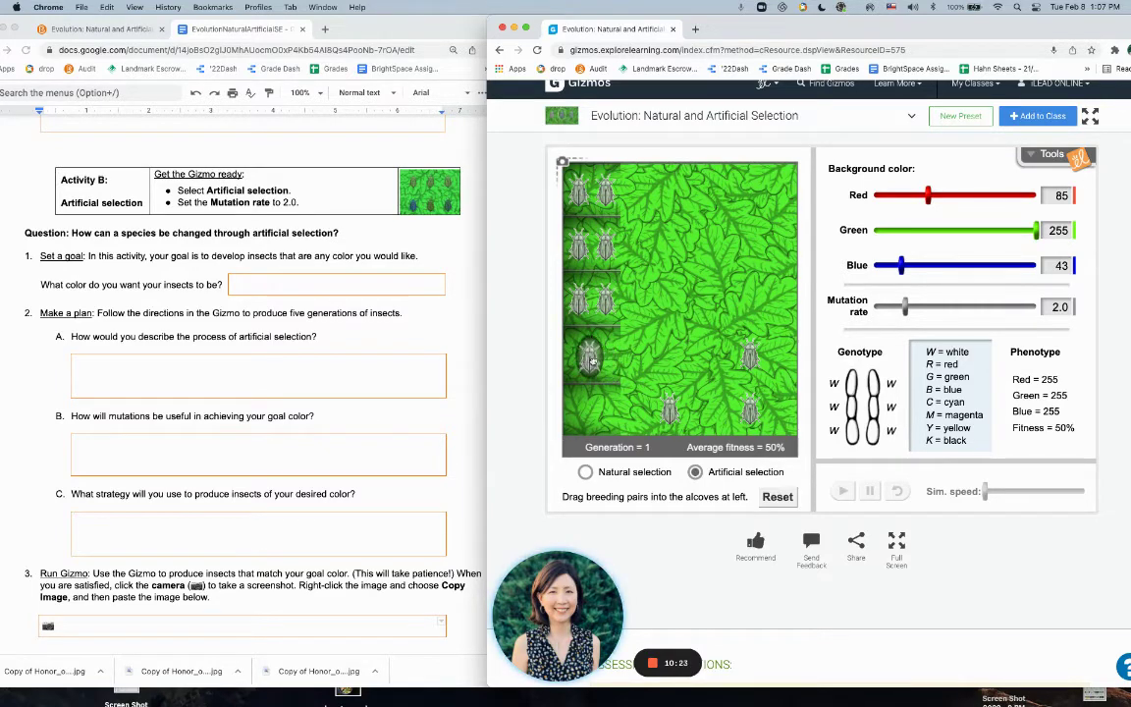
left_click_drag(751, 356, 605, 356)
left_click_drag(671, 408, 579, 411)
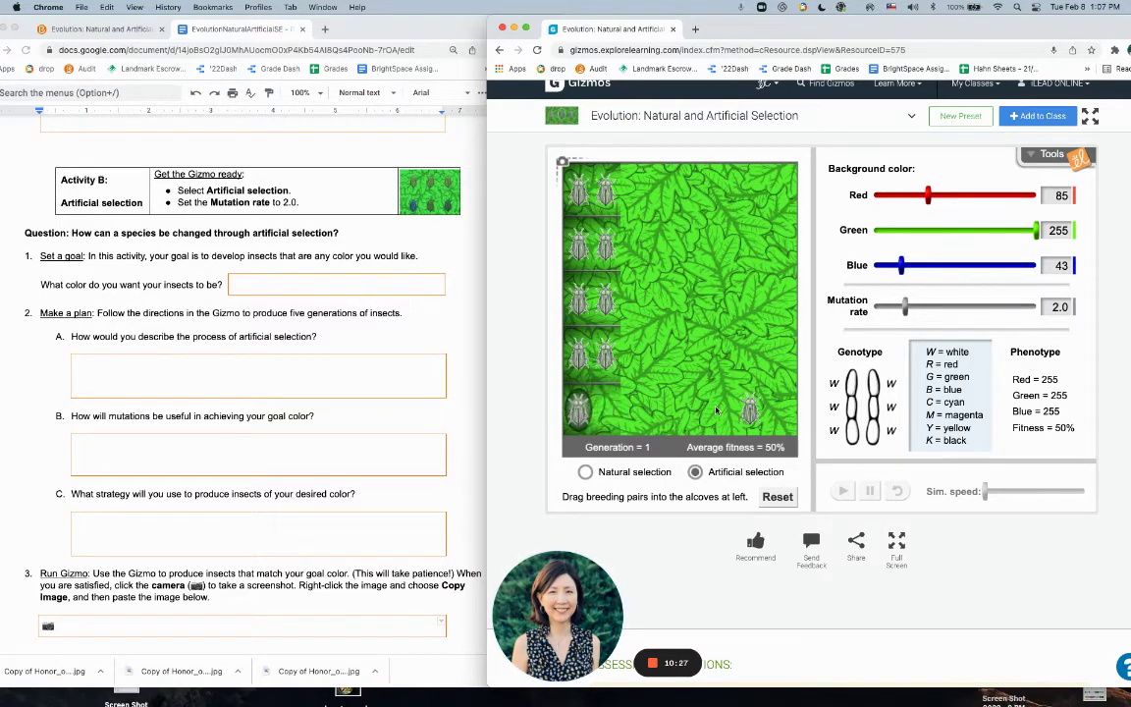
left_click_drag(749, 408, 606, 411)
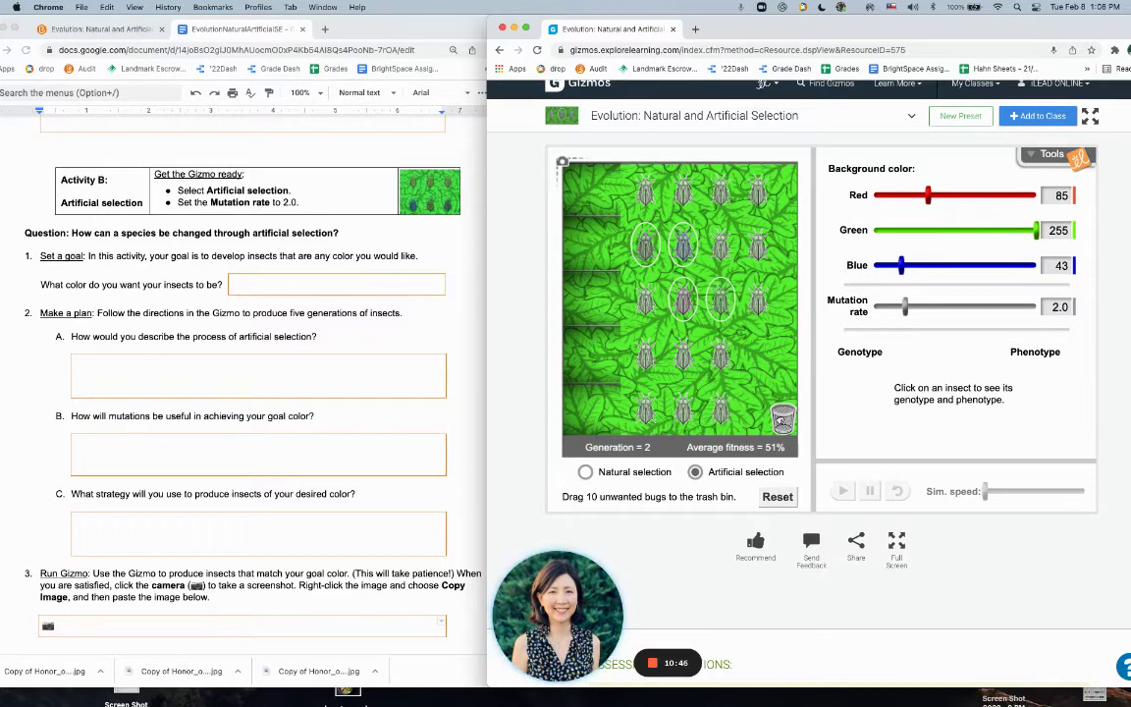
Discard ten unwanted unmutated generation 2 insects in the trash bin, keeping the four circled mutants.
left_click_drag(781, 420, 781, 418)
left_click_drag(720, 352, 782, 419)
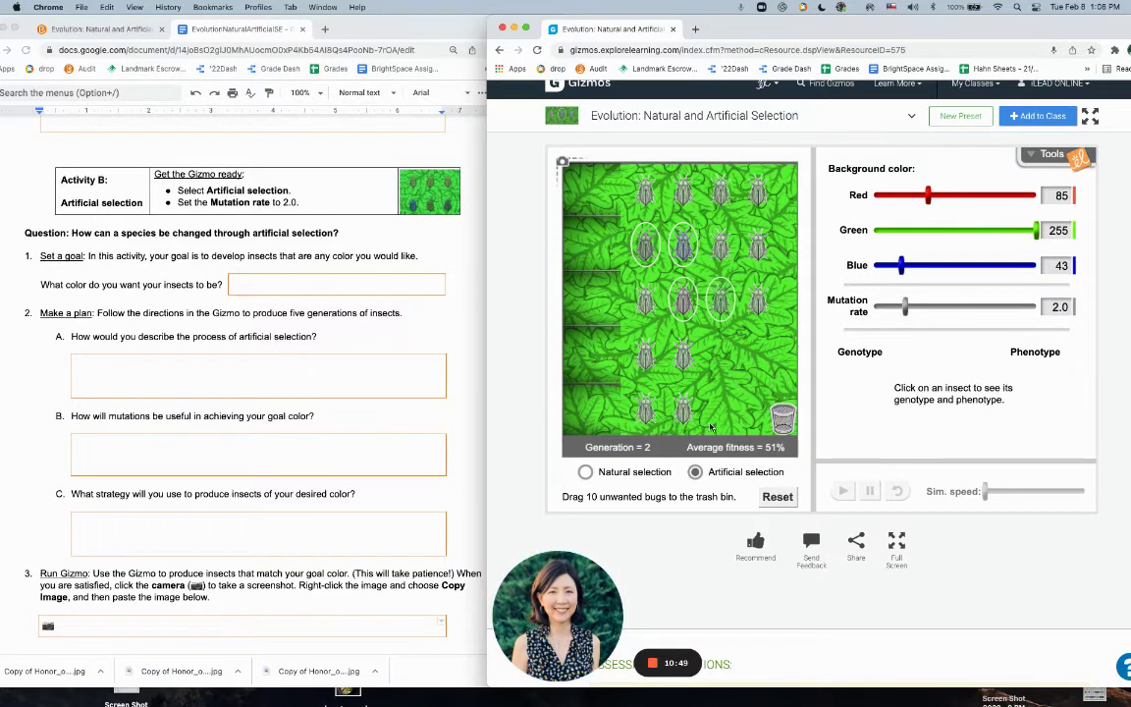
left_click_drag(685, 413, 781, 418)
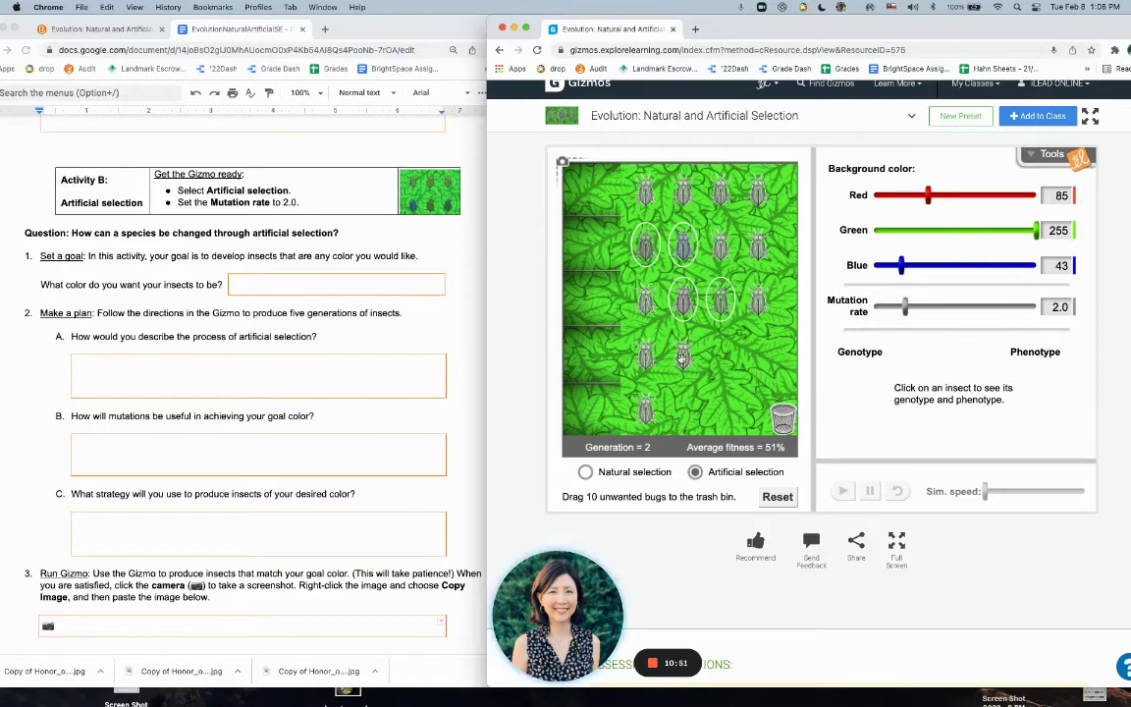
left_click_drag(684, 355, 780, 417)
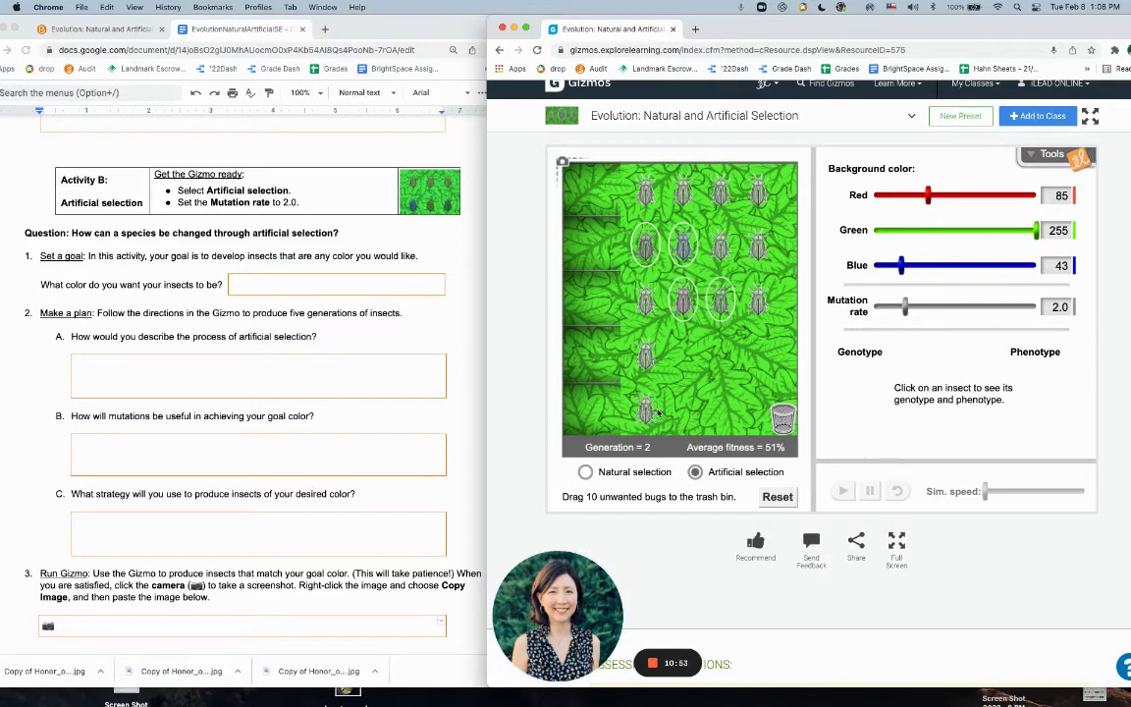
left_click_drag(651, 410, 782, 419)
left_click_drag(651, 358, 782, 418)
left_click_drag(757, 299, 785, 407)
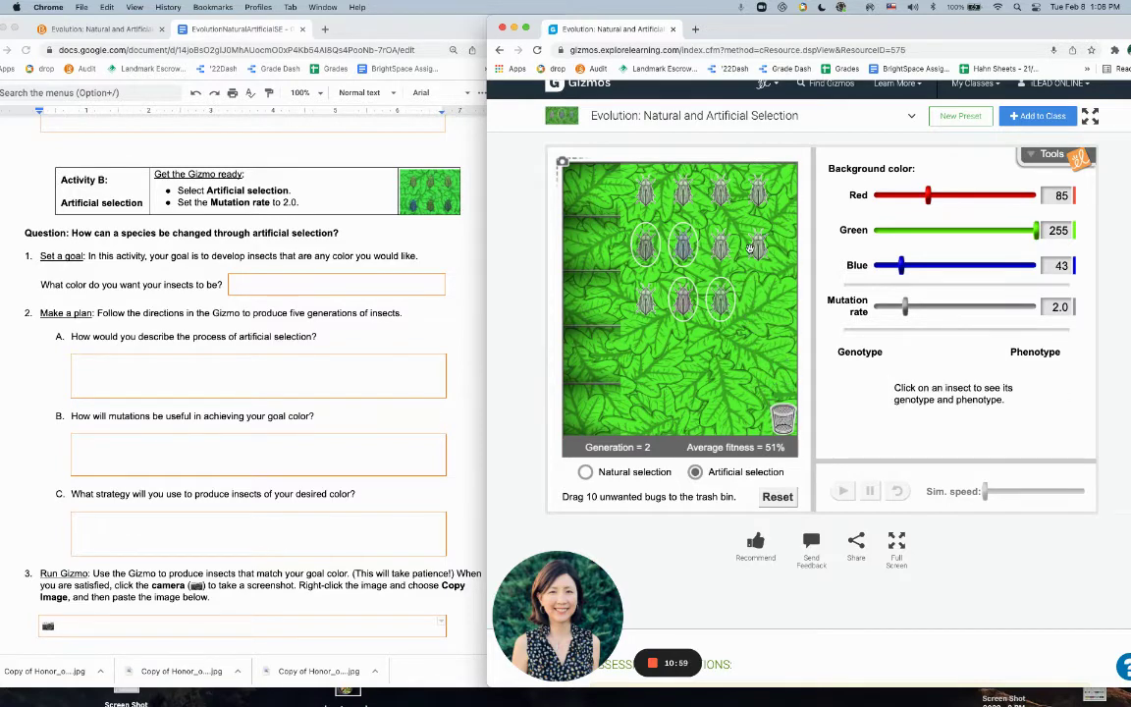
left_click_drag(750, 248, 778, 411)
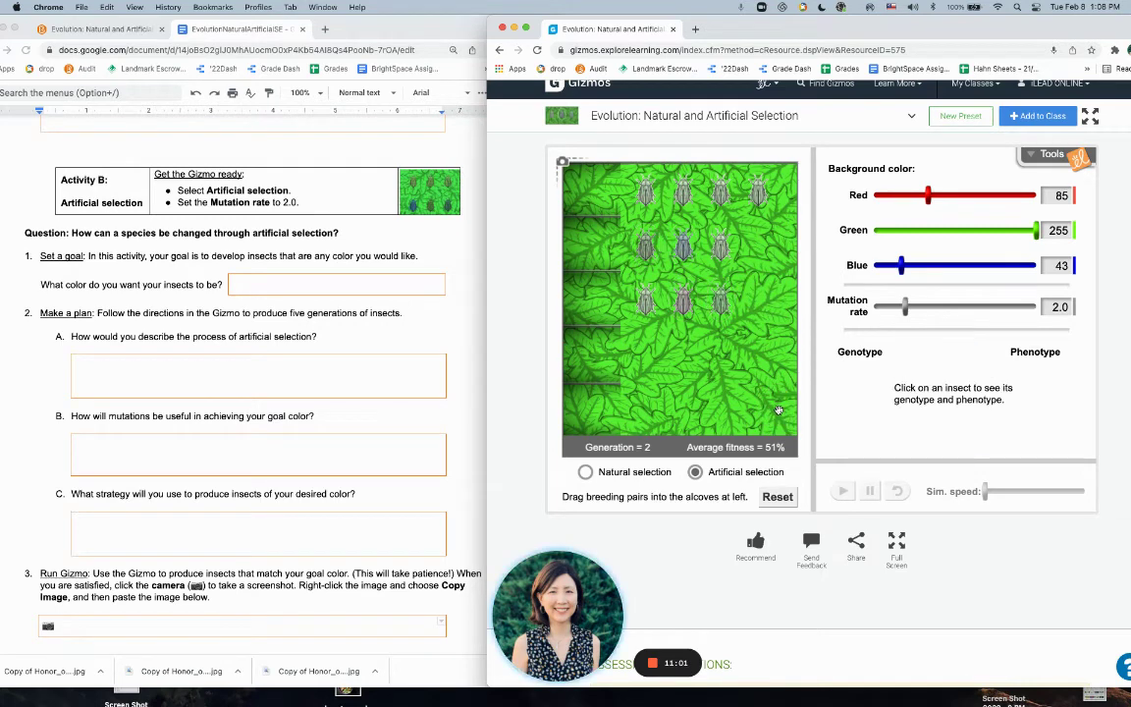
Pair the ten remaining generation 2 insects in the five alcoves, placing each of the four mutants in a separate alcove.
left_click(646, 248)
left_click_drag(640, 250, 578, 248)
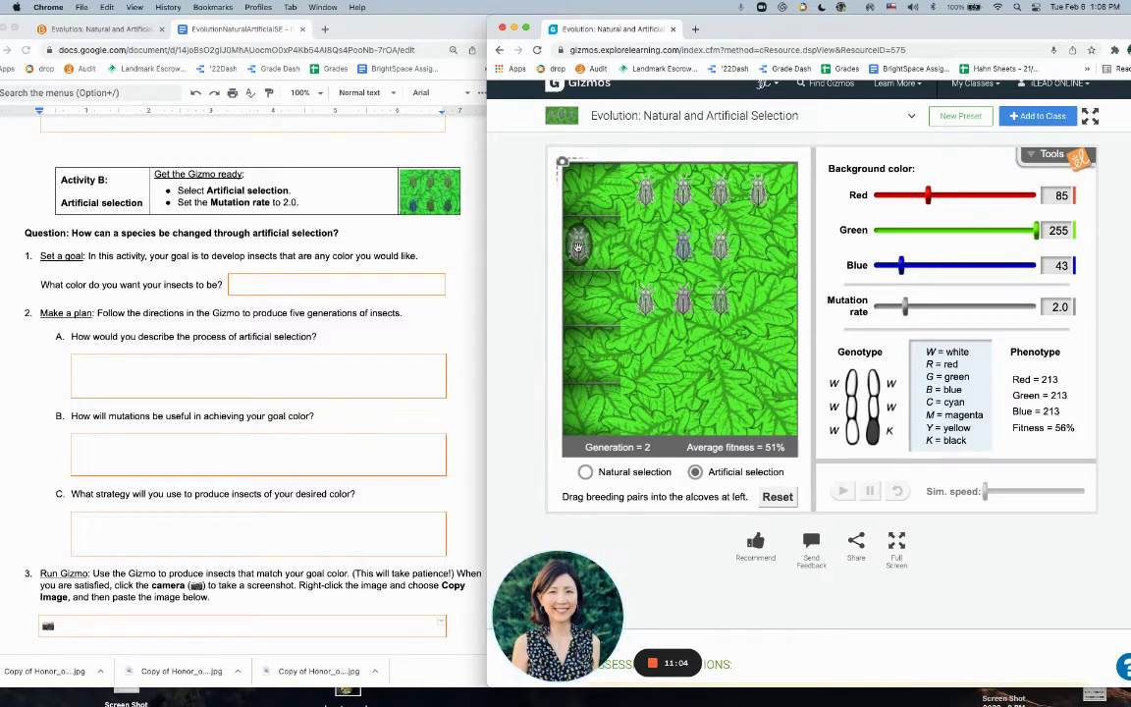
left_click(684, 248)
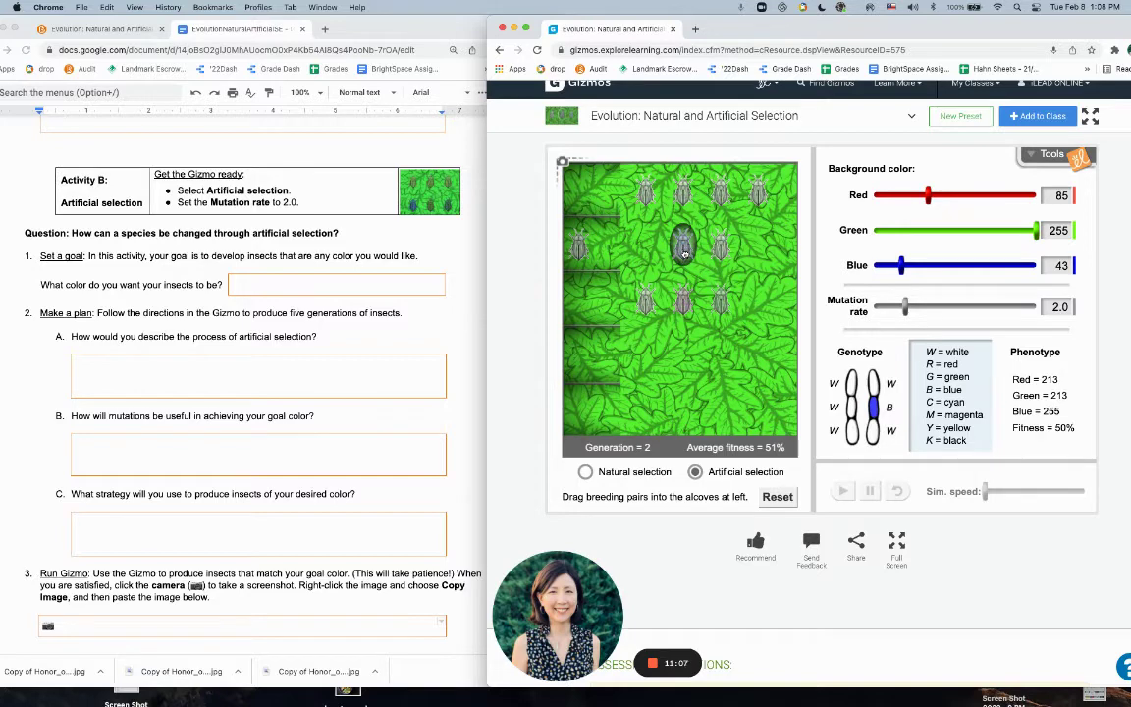
left_click_drag(685, 251, 587, 364)
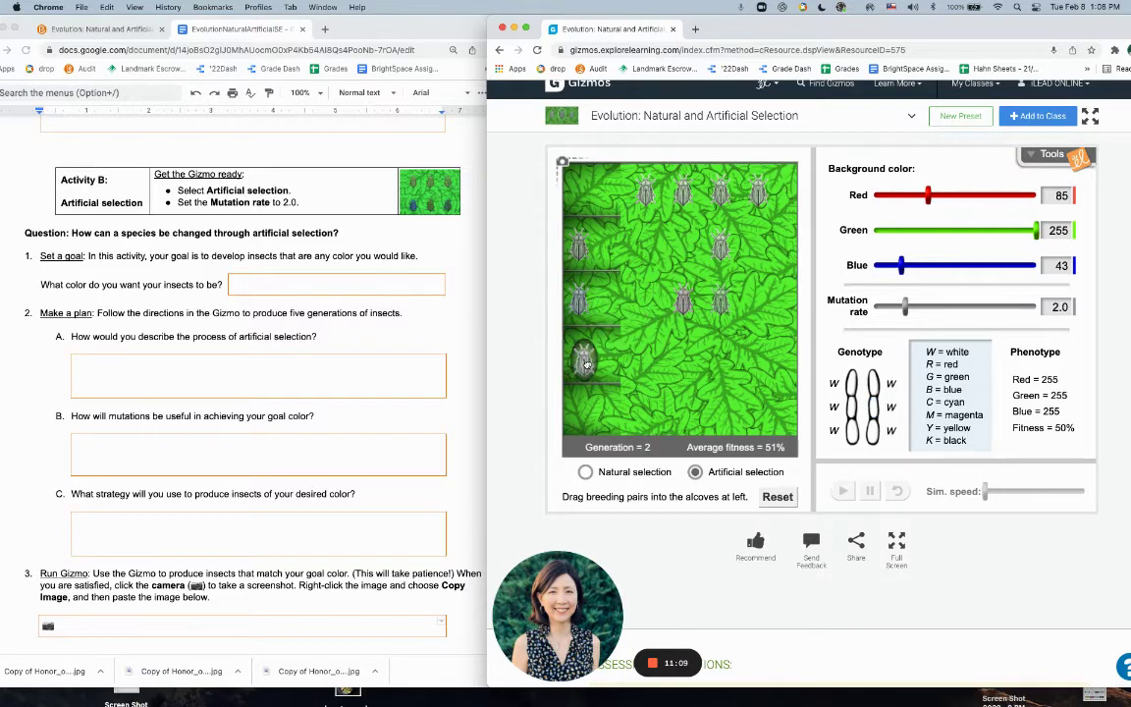
left_click_drag(691, 317, 583, 417)
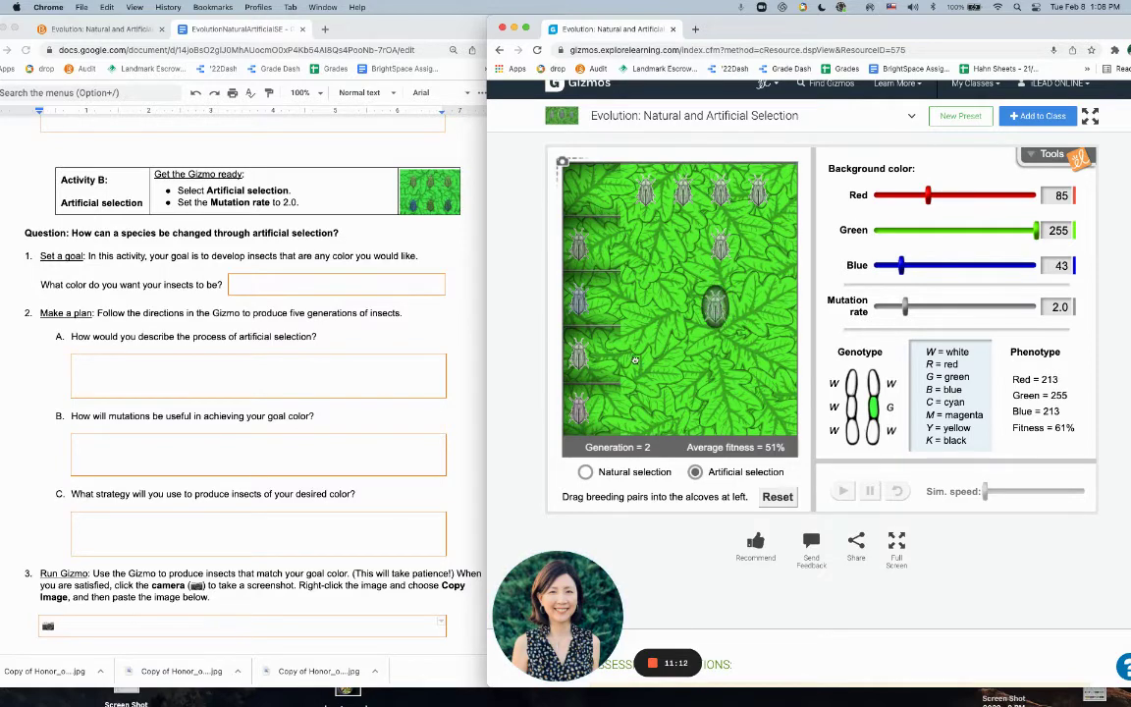
left_click_drag(720, 306, 605, 351)
left_click_drag(709, 250, 604, 251)
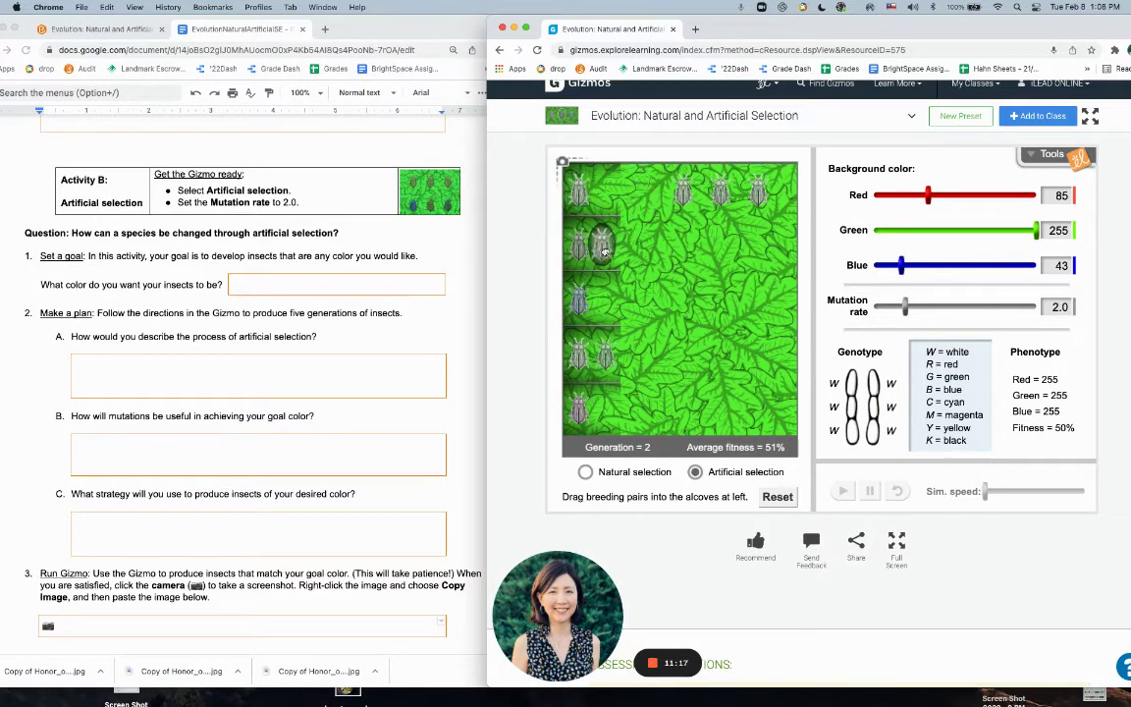
left_click_drag(683, 197, 595, 193)
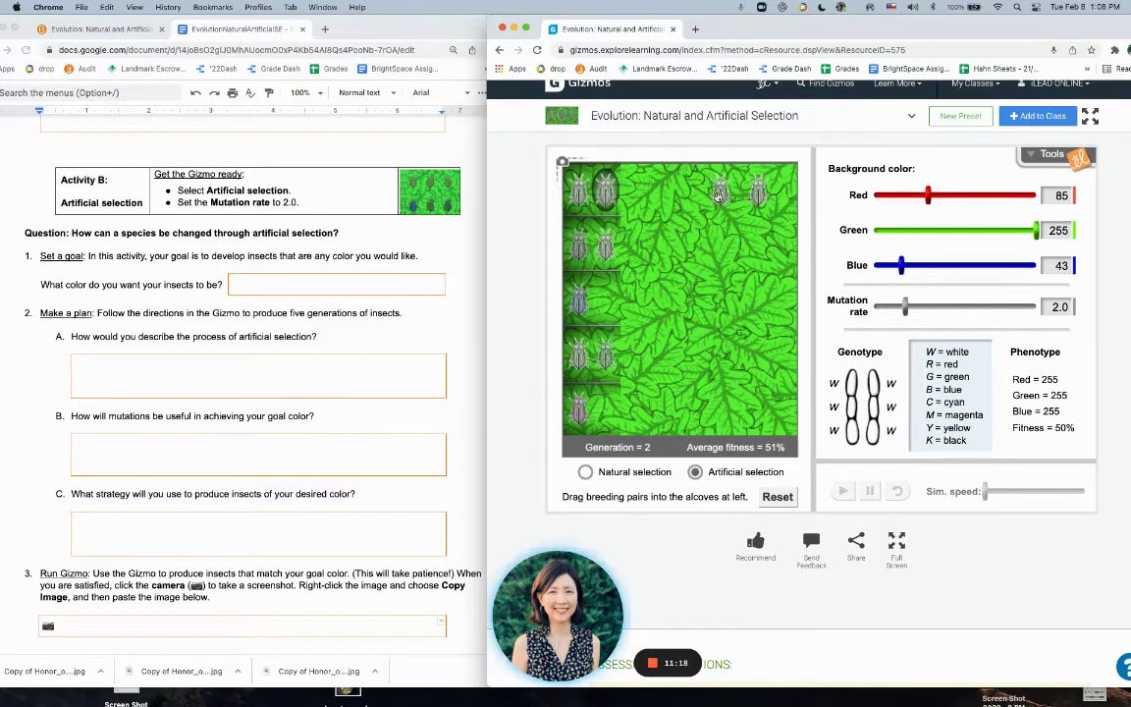
left_click_drag(720, 197, 606, 303)
left_click_drag(758, 197, 607, 407)
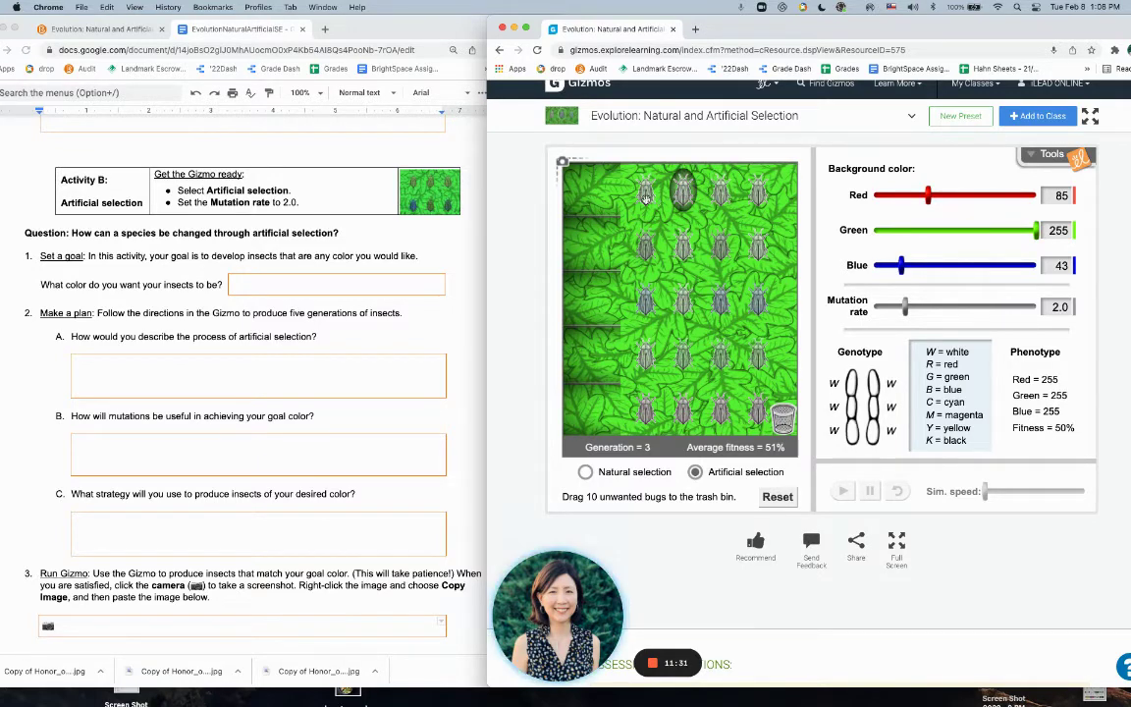
Discard ten unwanted generation 3 insects in the trash bin: the top row, the bottom row and the fourth row's last two.
left_click_drag(652, 203, 707, 385)
left_click_drag(698, 200, 704, 354)
left_click_drag(758, 192, 783, 420)
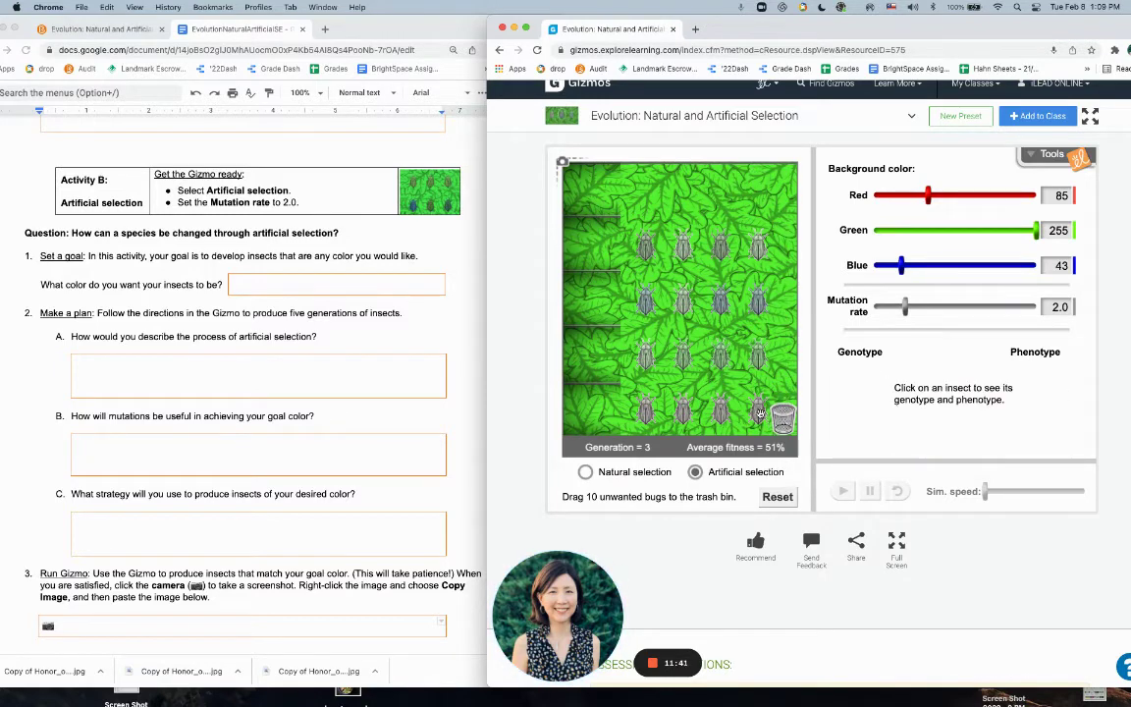
left_click_drag(685, 366, 788, 421)
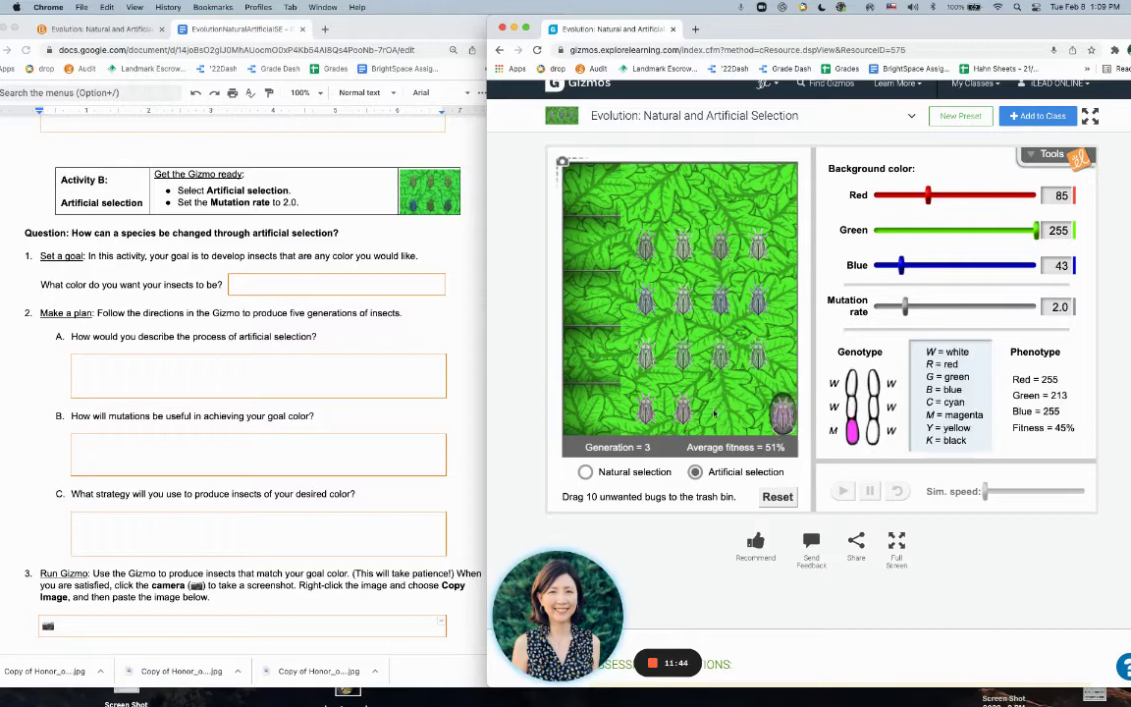
left_click_drag(684, 412, 787, 421)
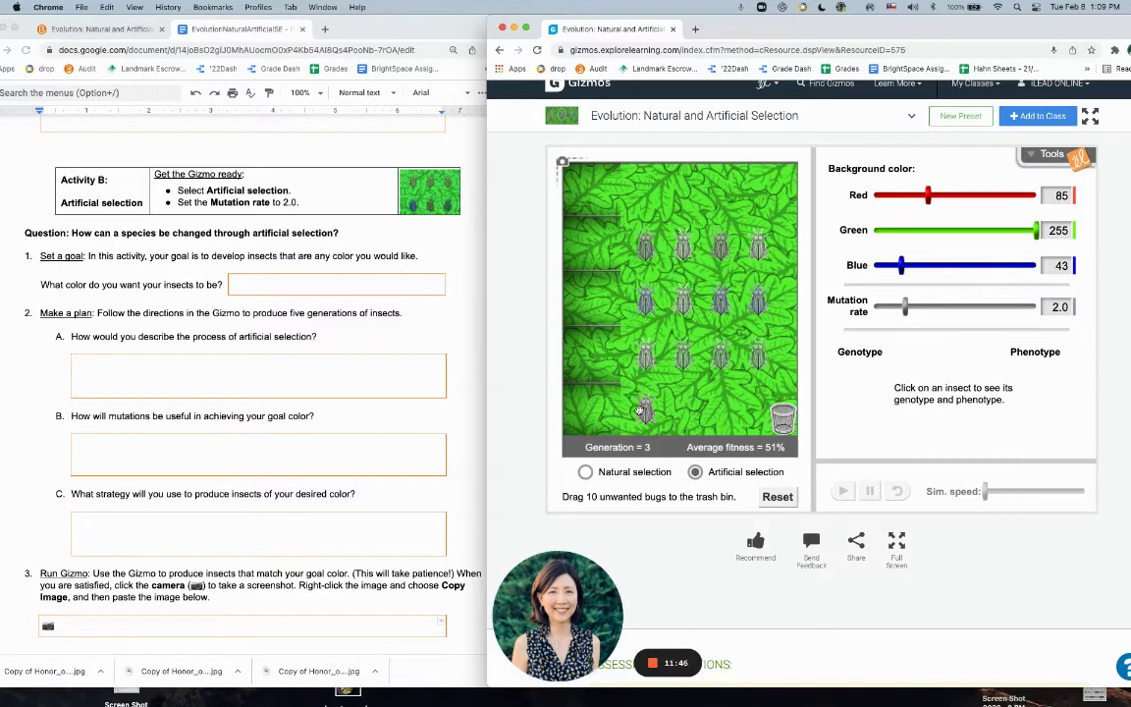
left_click_drag(640, 411, 782, 417)
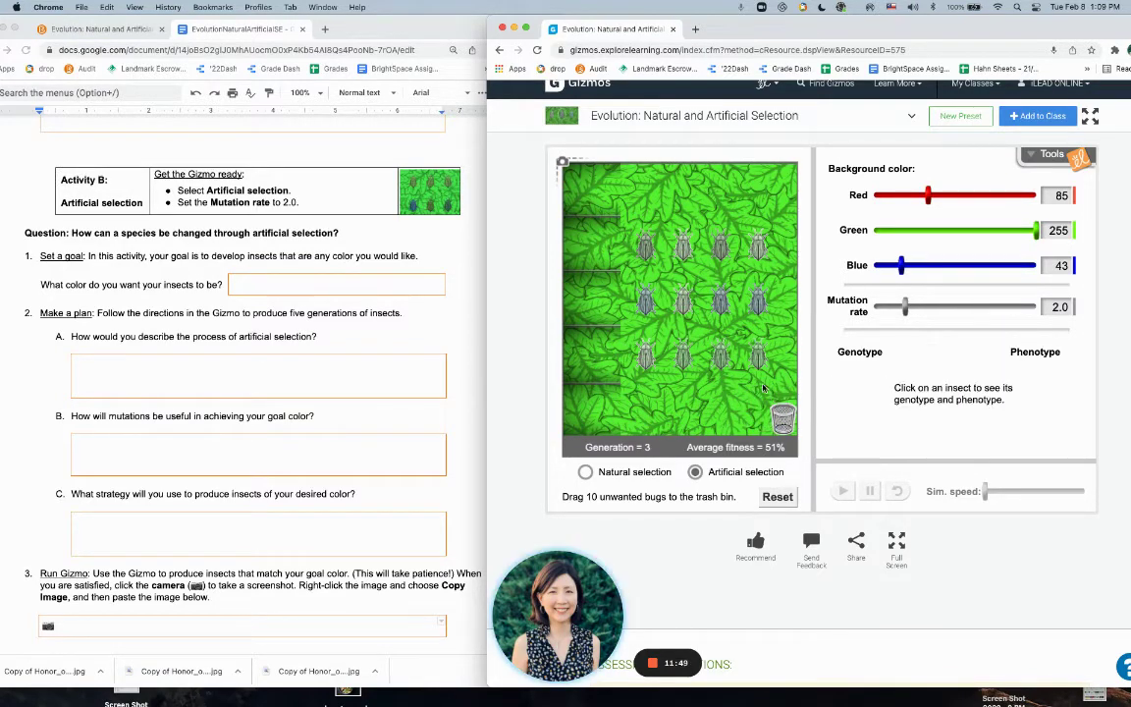
left_click_drag(752, 357, 757, 397)
left_click_drag(721, 355, 782, 421)
Pair the ten remaining generation 3 insects in the five alcoves so they breed generation 4.
left_click(679, 361)
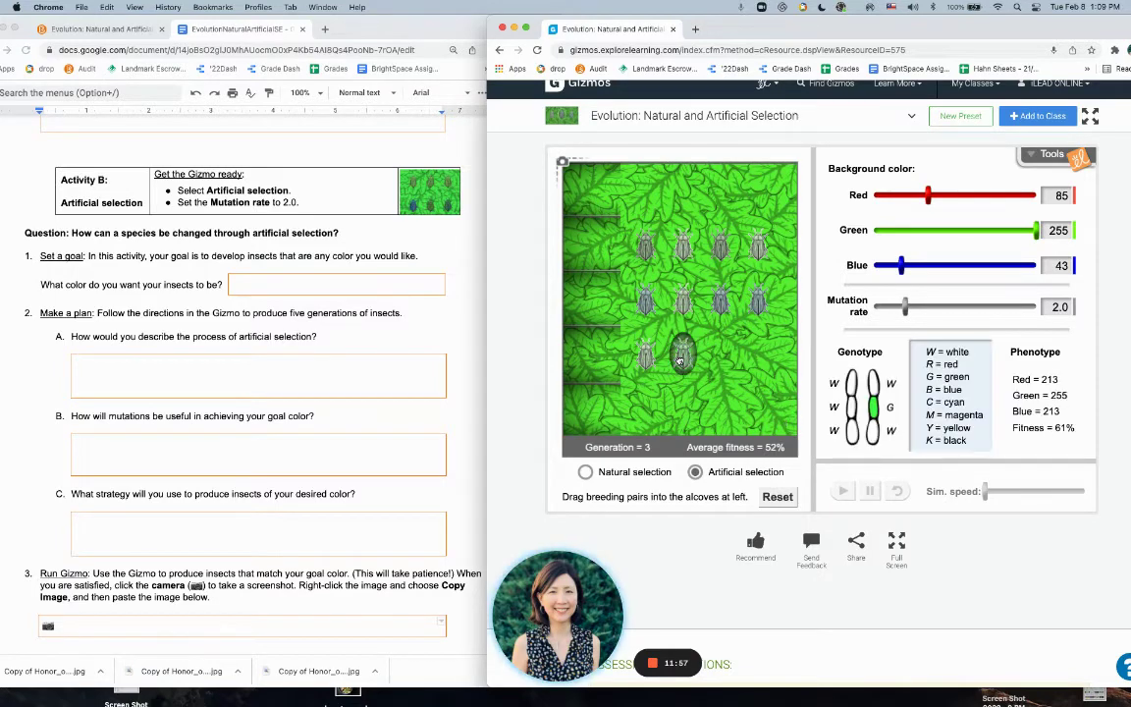
left_click_drag(679, 361, 580, 405)
left_click_drag(645, 355, 583, 355)
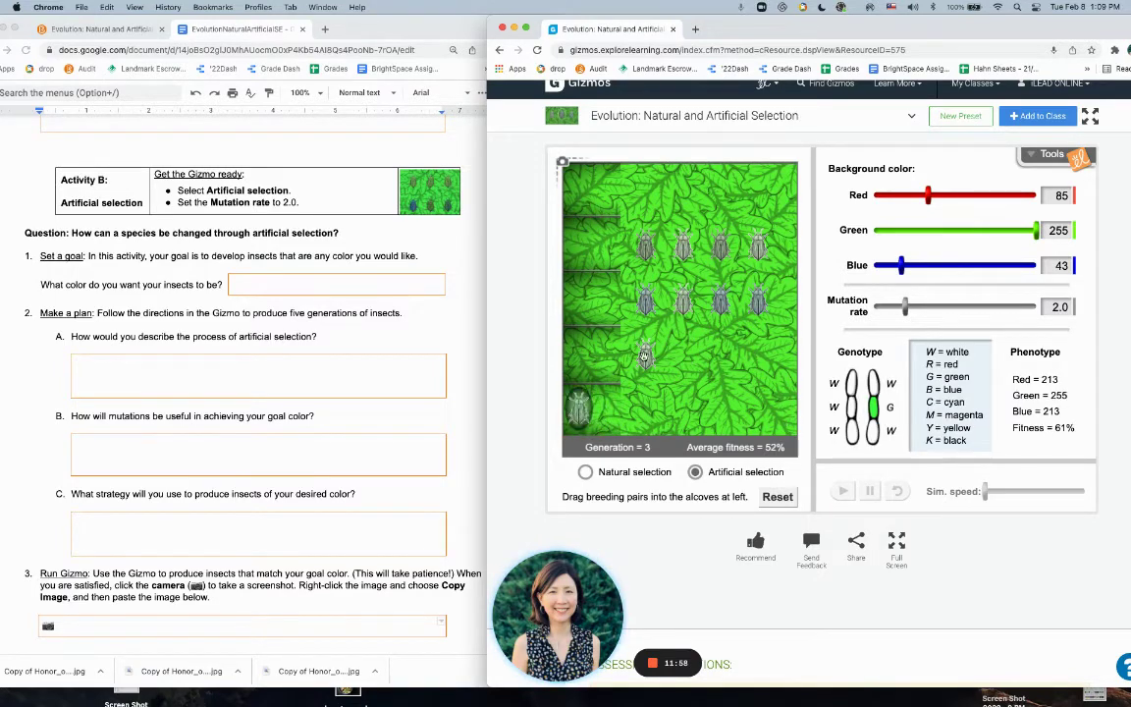
left_click_drag(645, 301, 580, 302)
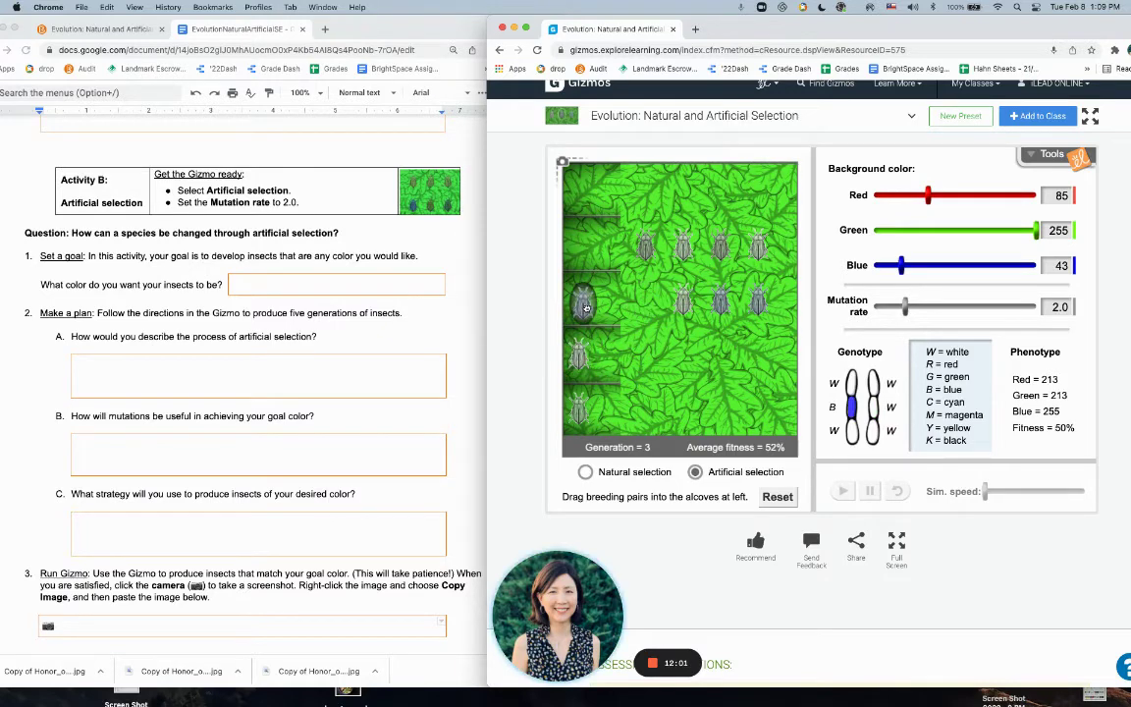
left_click_drag(678, 306, 606, 301)
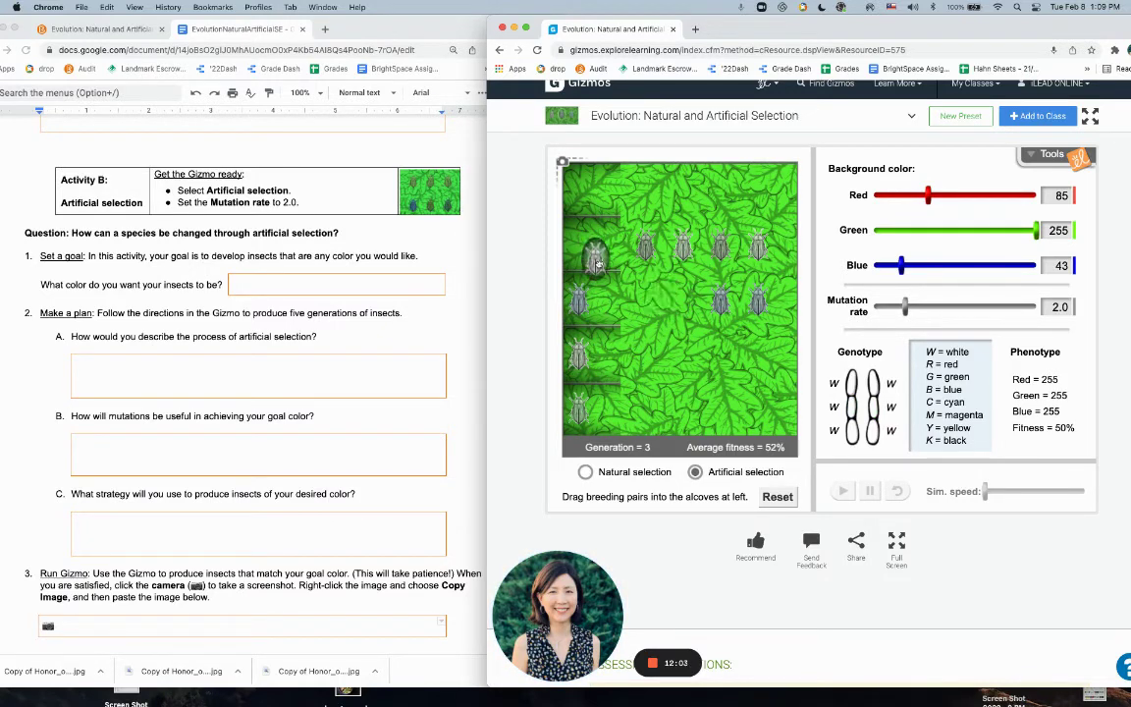
left_click(645, 250)
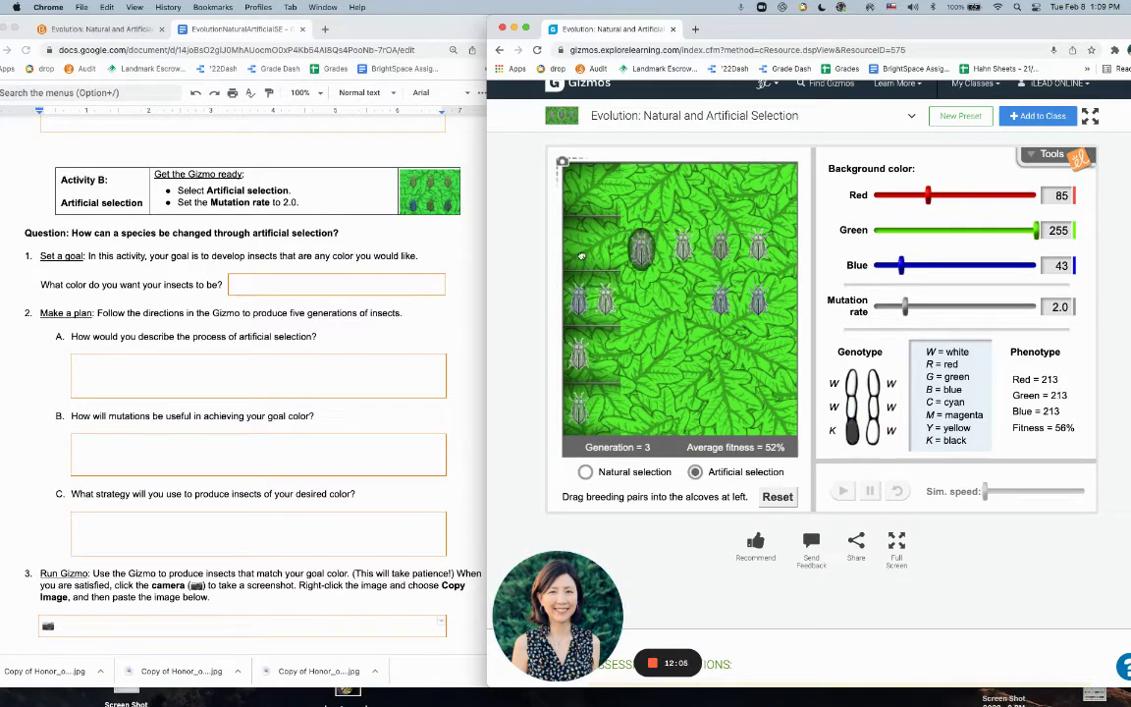
left_click_drag(581, 255, 580, 255)
left_click_drag(694, 253, 579, 192)
left_click_drag(719, 245, 604, 352)
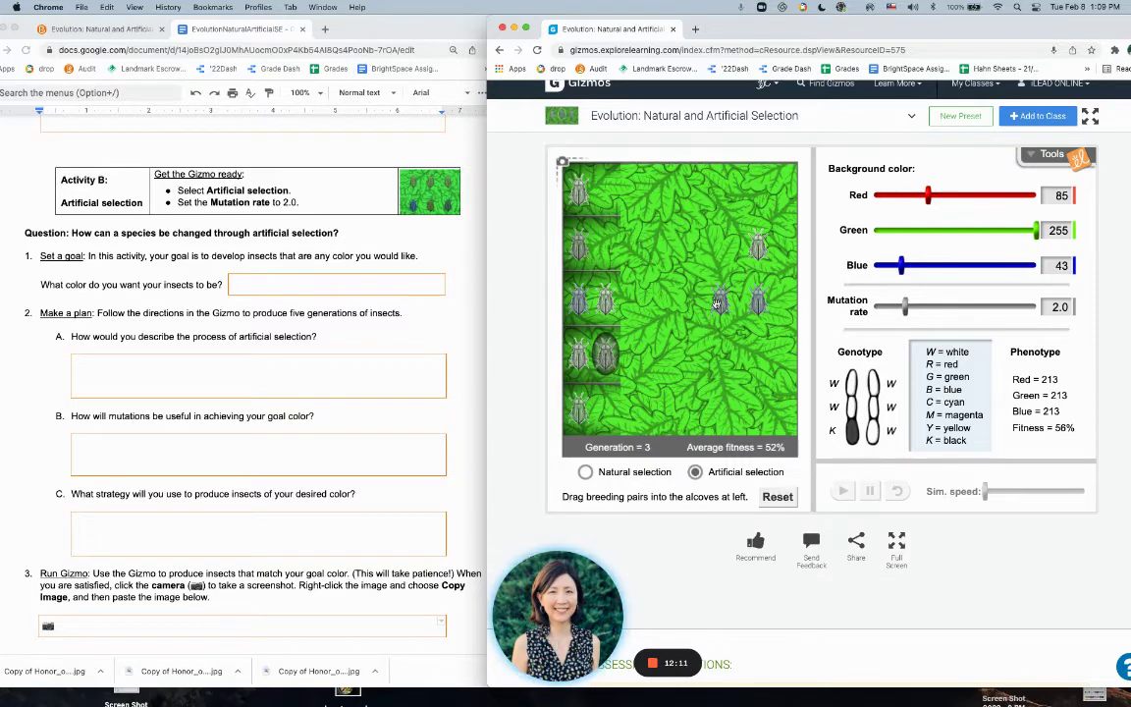
left_click_drag(720, 299, 606, 413)
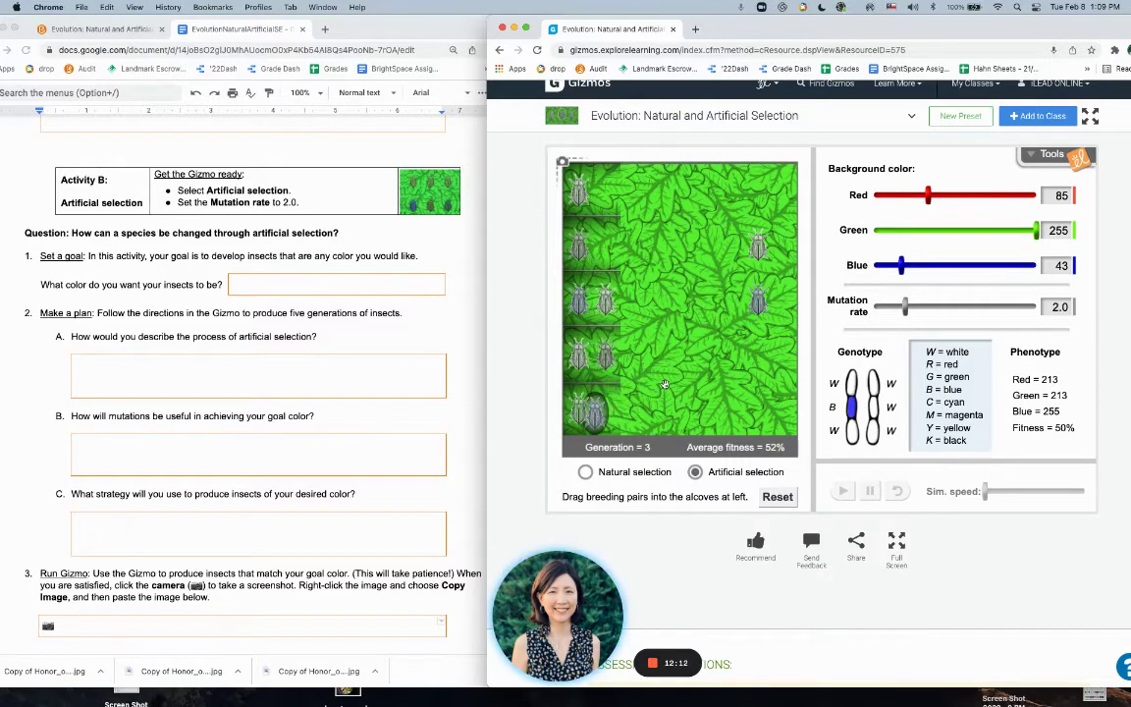
left_click_drag(758, 300, 605, 246)
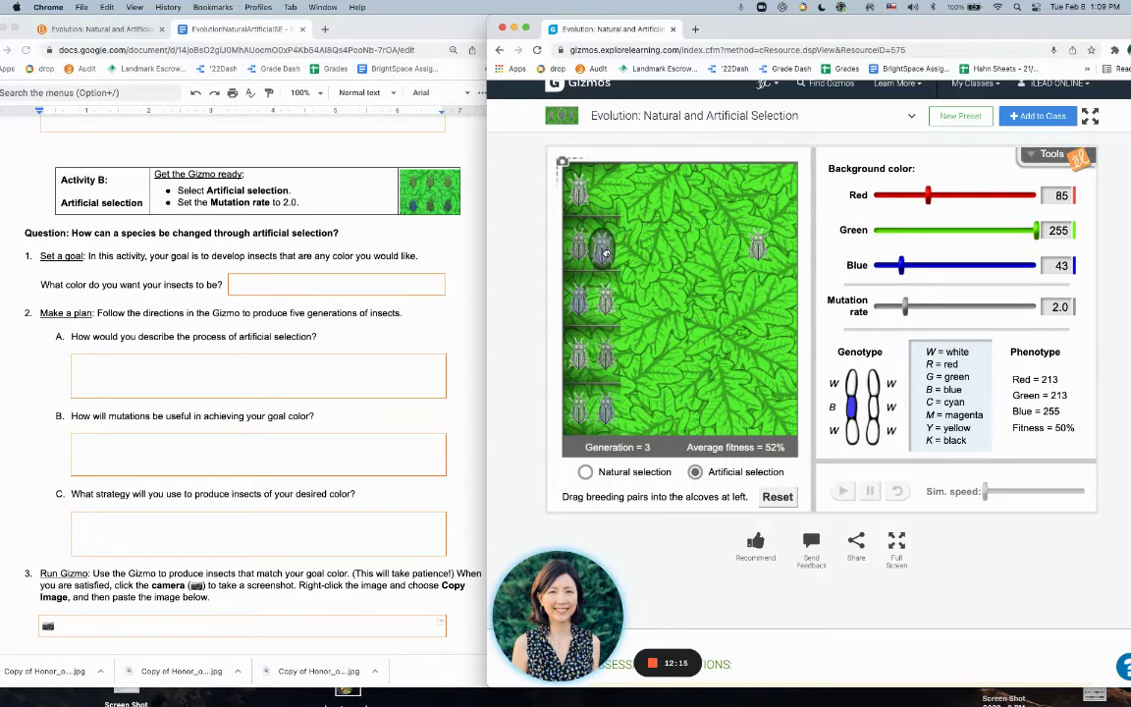
left_click_drag(758, 245, 606, 189)
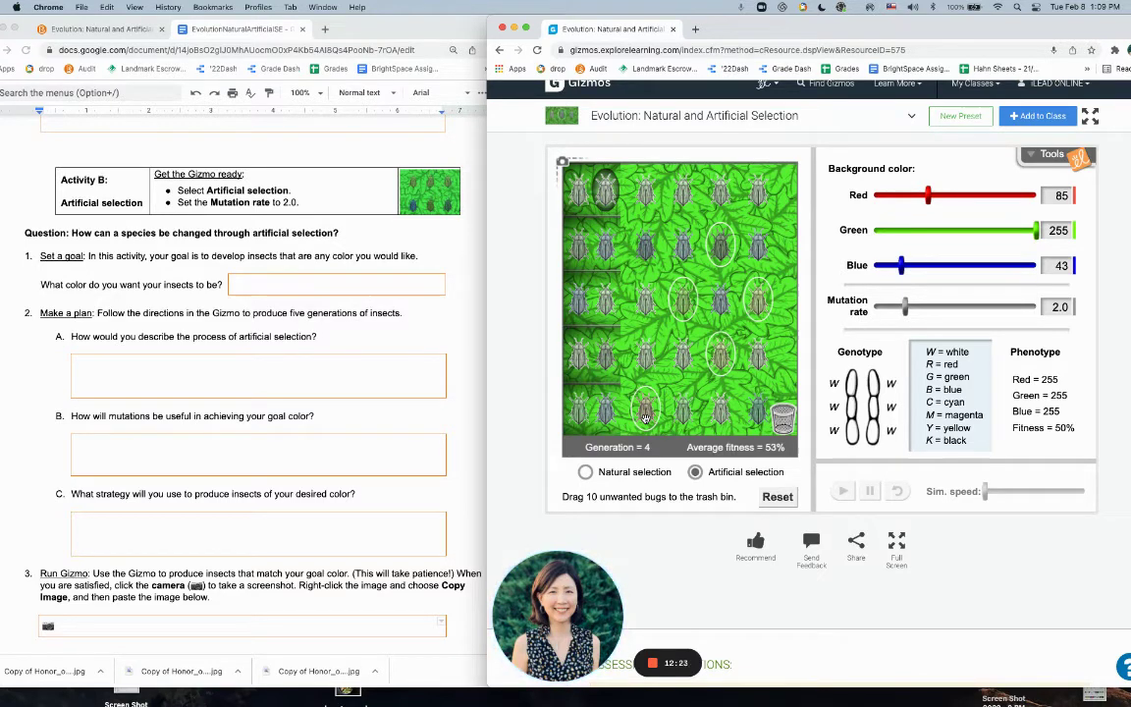
Discard ten unwanted generation 4 insects in the trash bin: the two lowest rows and the two circled mutants in the third row.
left_click_drag(645, 419, 783, 420)
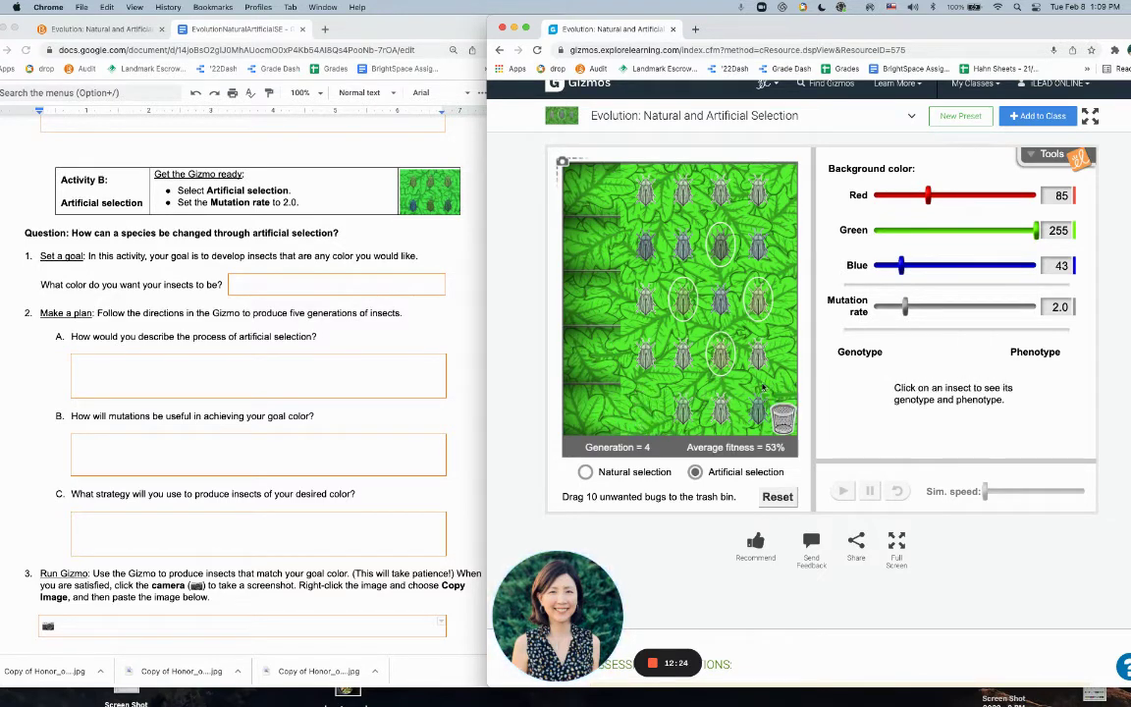
left_click_drag(721, 358, 783, 418)
left_click(759, 360)
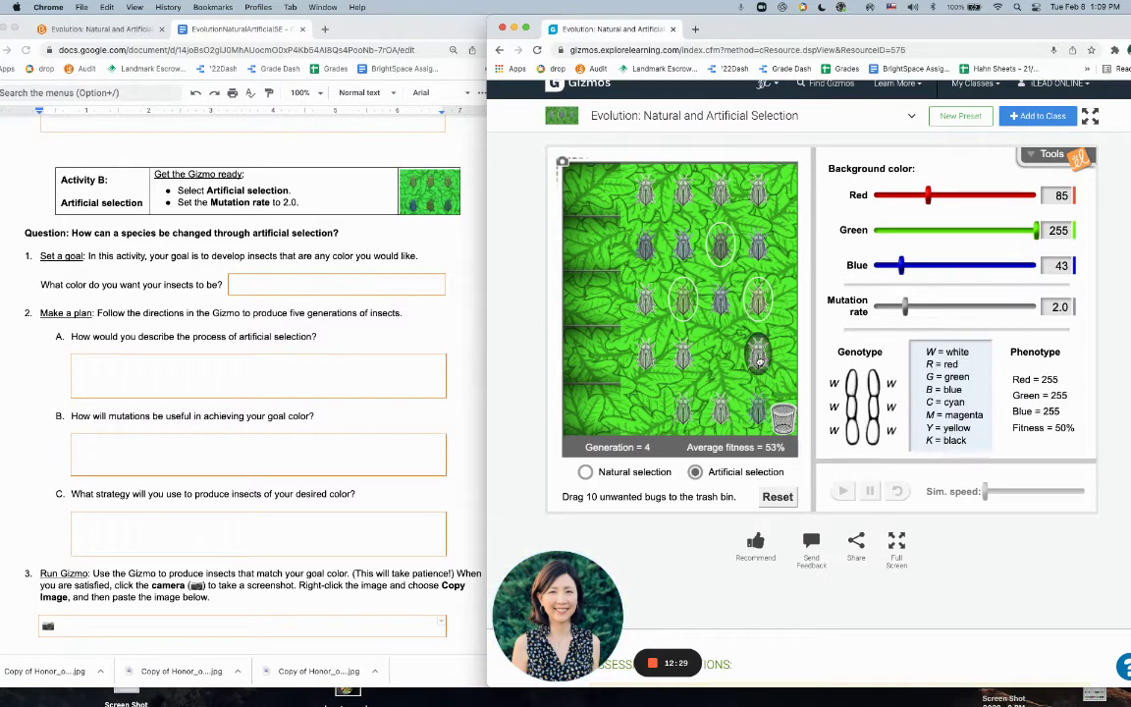
left_click_drag(759, 360, 782, 417)
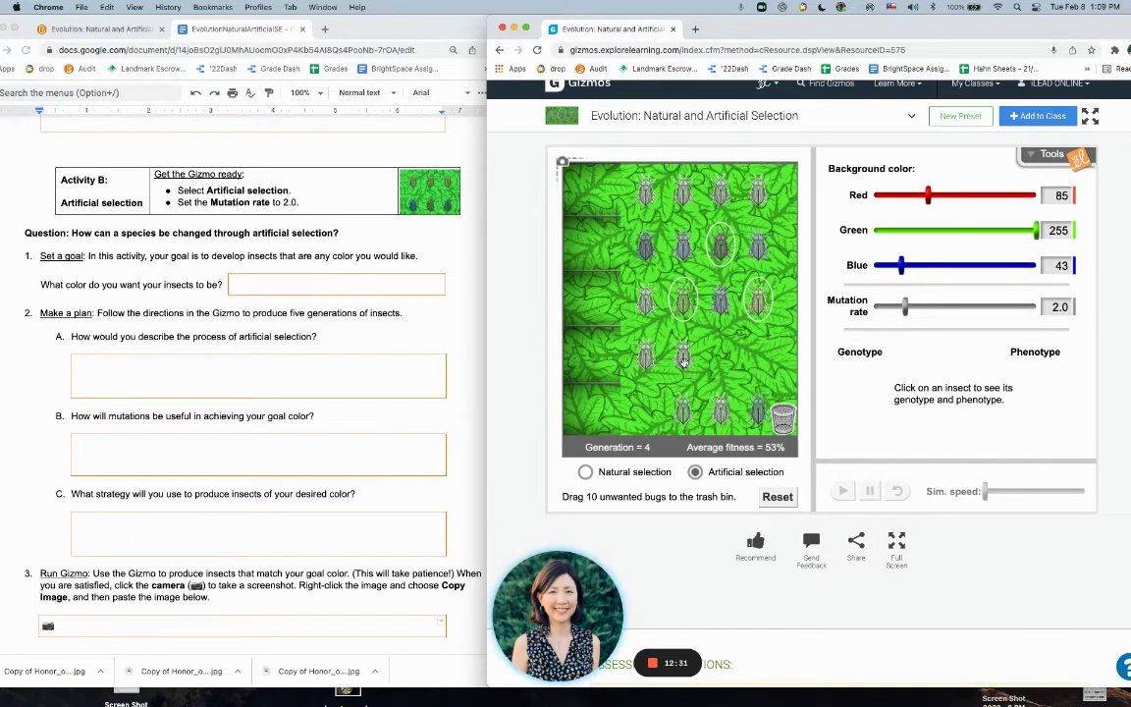
left_click(693, 365)
left_click_drag(693, 365, 783, 420)
left_click_drag(693, 419, 744, 414)
left_click_drag(646, 359, 777, 413)
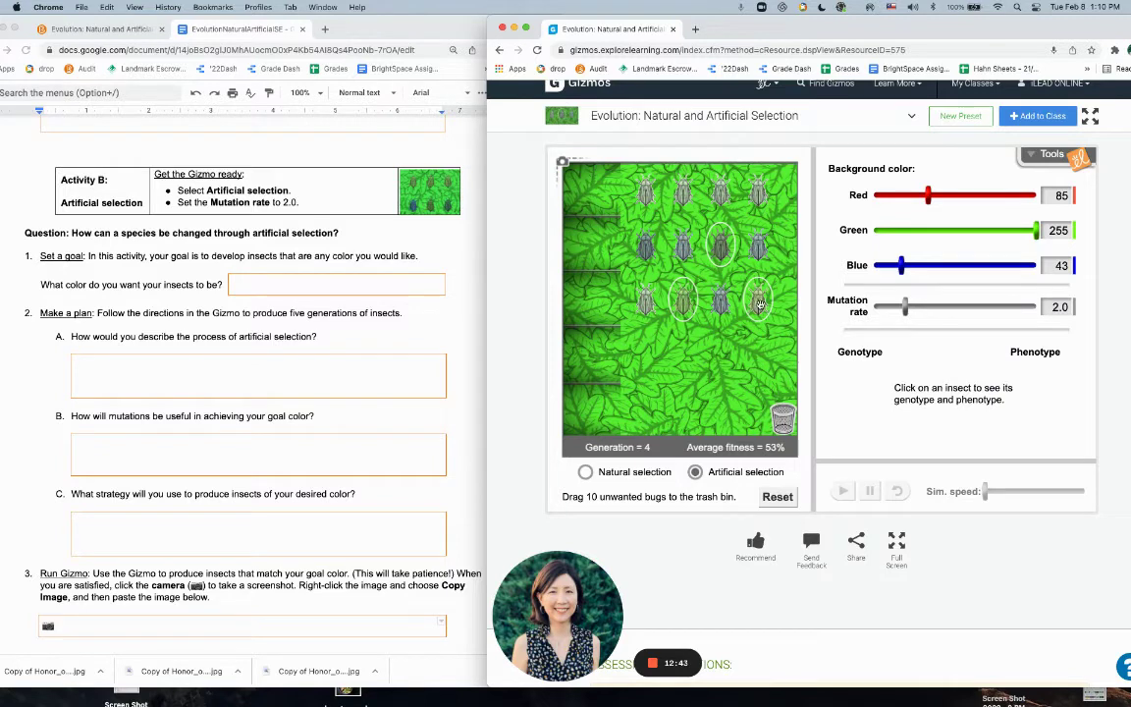
left_click_drag(759, 305, 786, 422)
left_click_drag(684, 305, 785, 418)
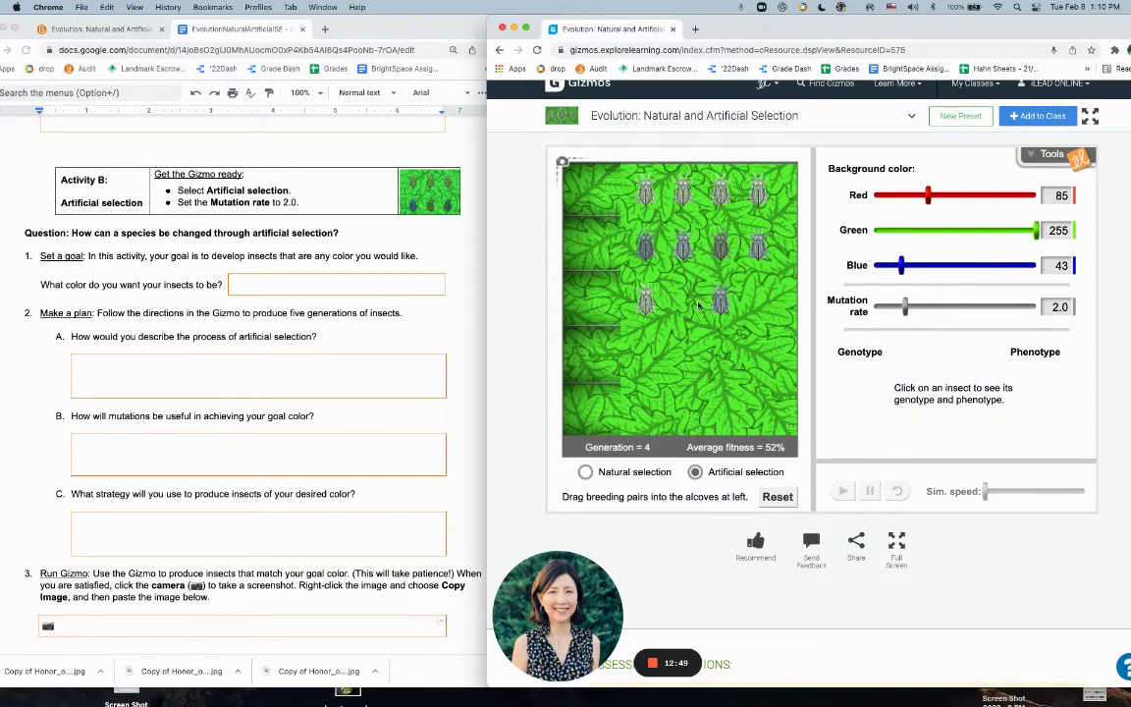
Place one generation 4 insect in each alcove, putting the white one lowest and the blue- and black-gene insects in the others.
left_click(645, 303)
left_click_drag(645, 307, 592, 413)
left_click(723, 306)
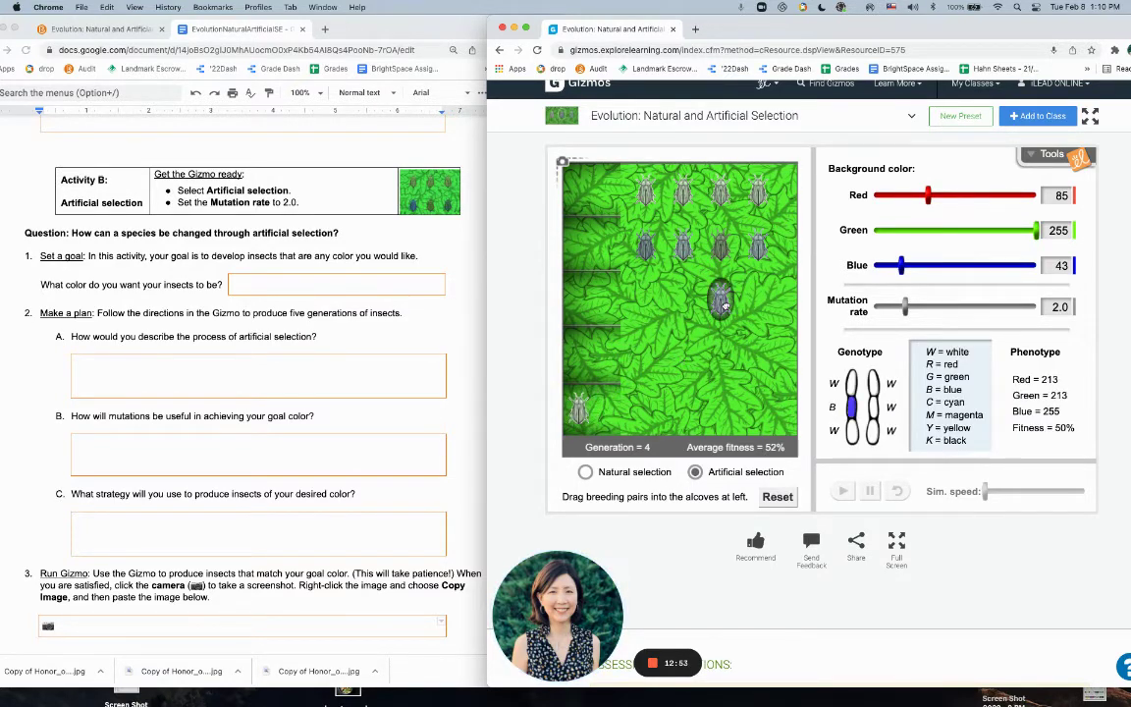
left_click_drag(724, 307, 544, 329)
left_click(722, 246)
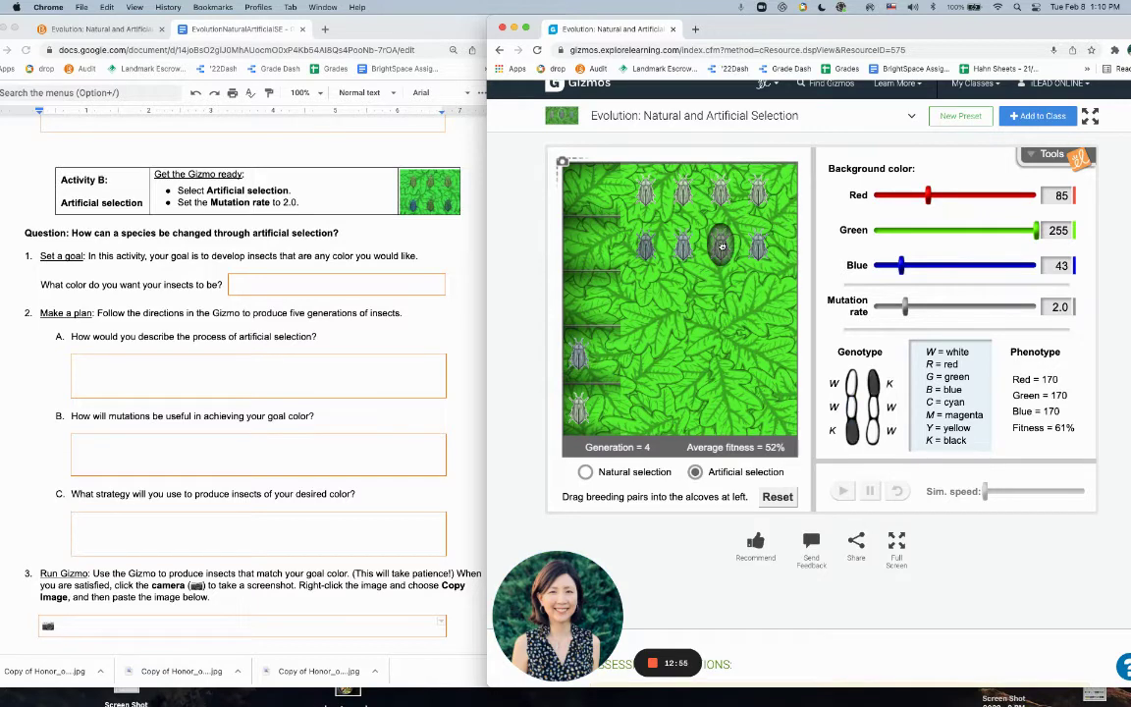
left_click_drag(720, 258, 581, 302)
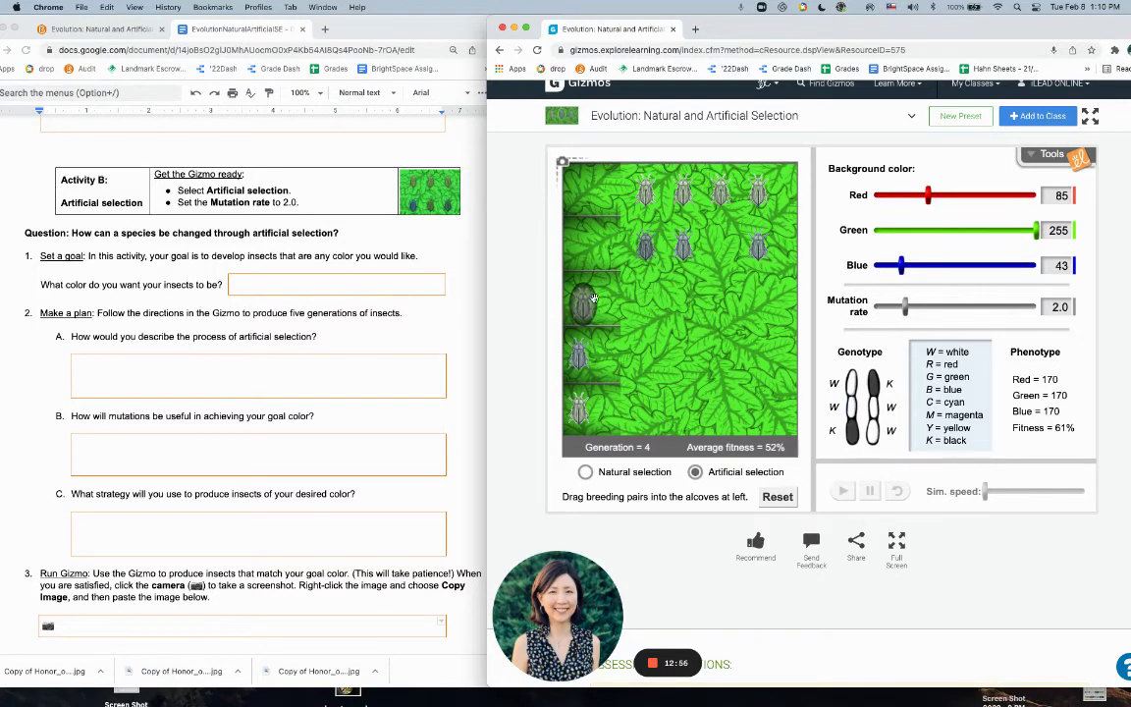
left_click(644, 247)
left_click_drag(606, 256, 581, 253)
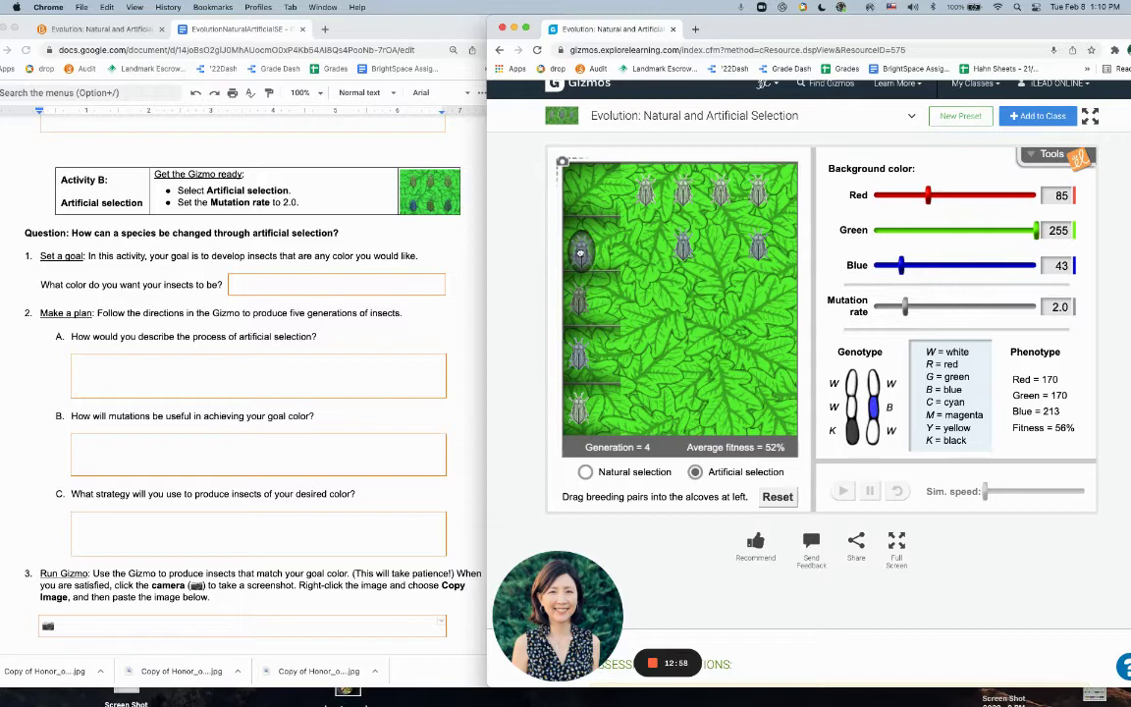
left_click(686, 251)
left_click_drag(685, 251, 605, 195)
Complete the five generation 4 breeding pairs, adding white insects to the upper three alcoves and the remaining blue-gene insect to the fourth.
left_click(640, 197)
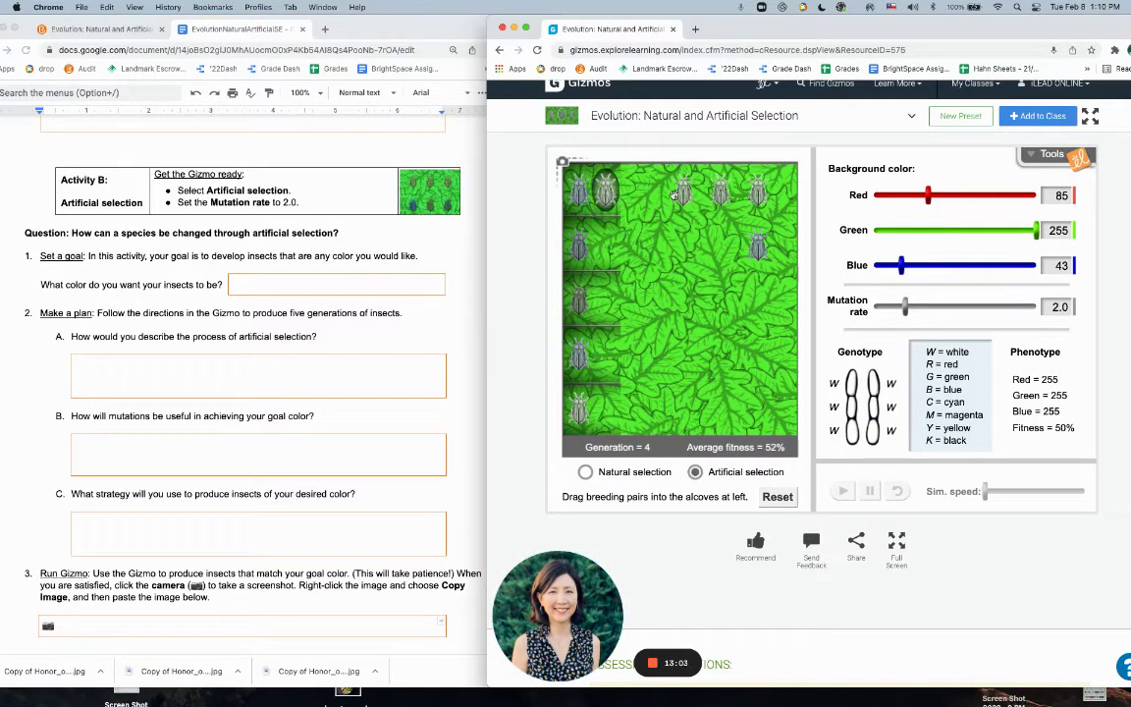
left_click_drag(687, 197, 584, 238)
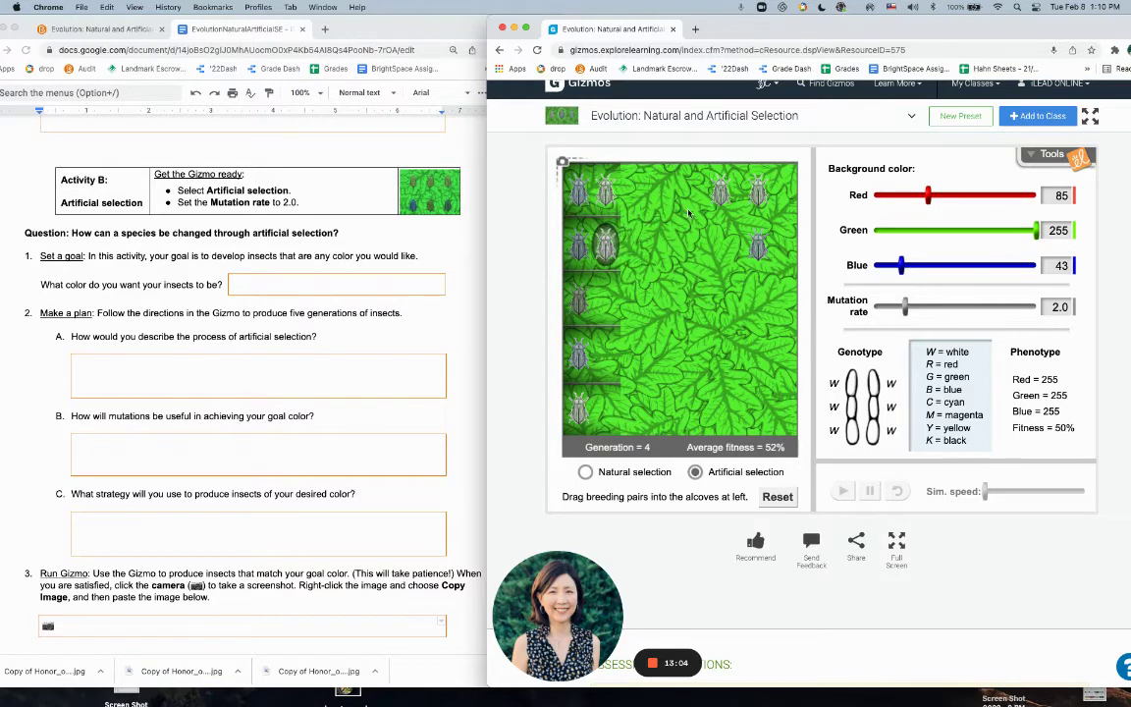
left_click_drag(723, 193, 606, 300)
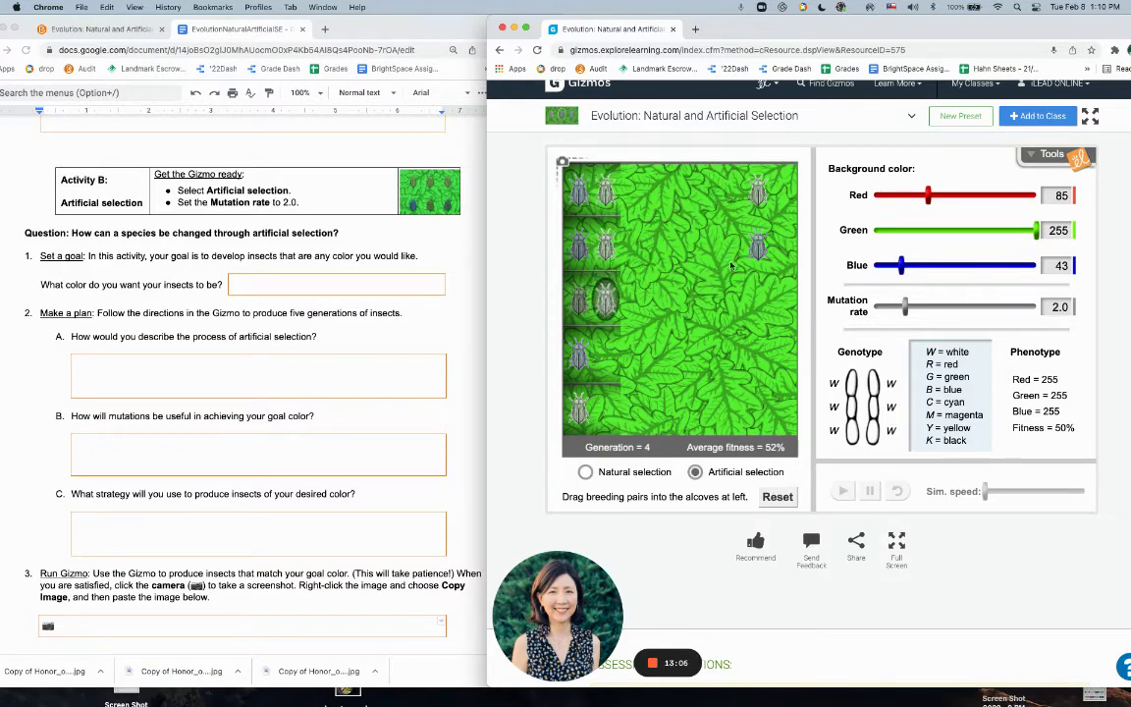
left_click_drag(755, 252, 604, 351)
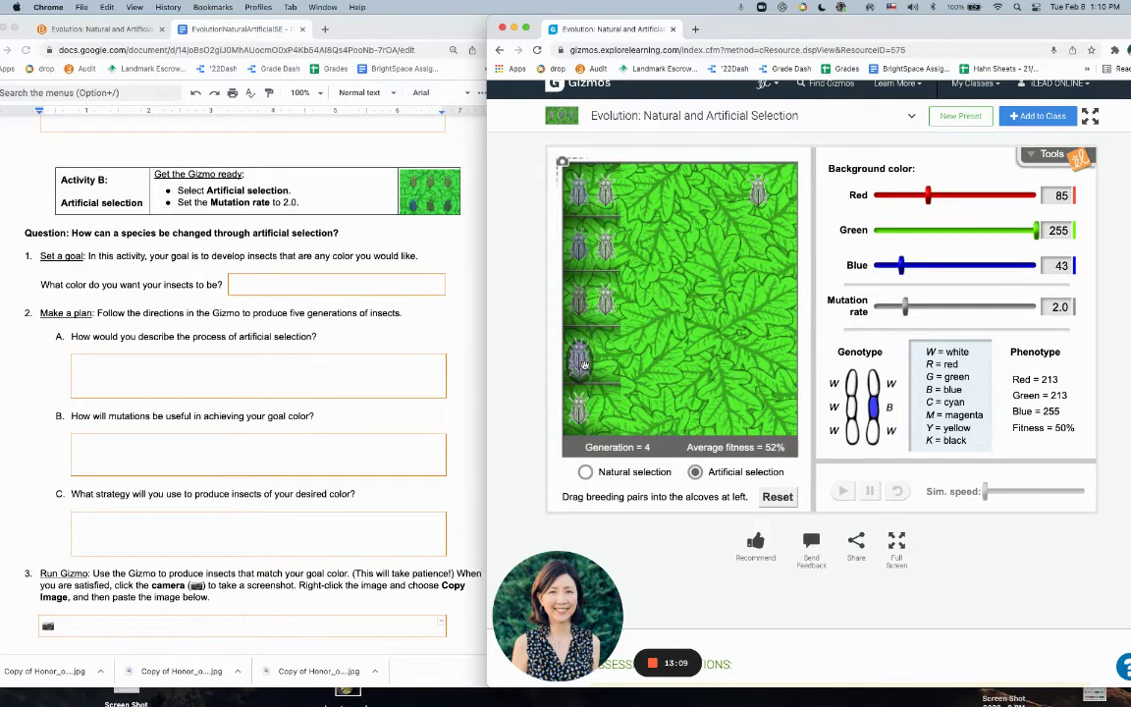
left_click_drag(758, 196, 609, 419)
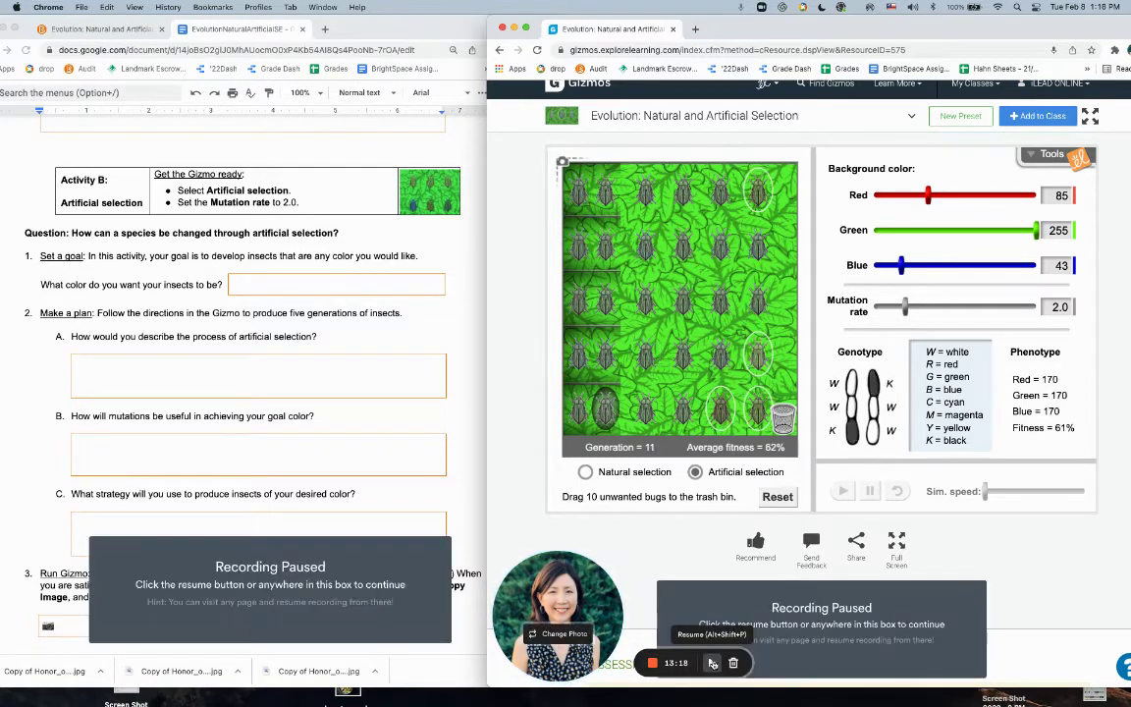
left_click(712, 663)
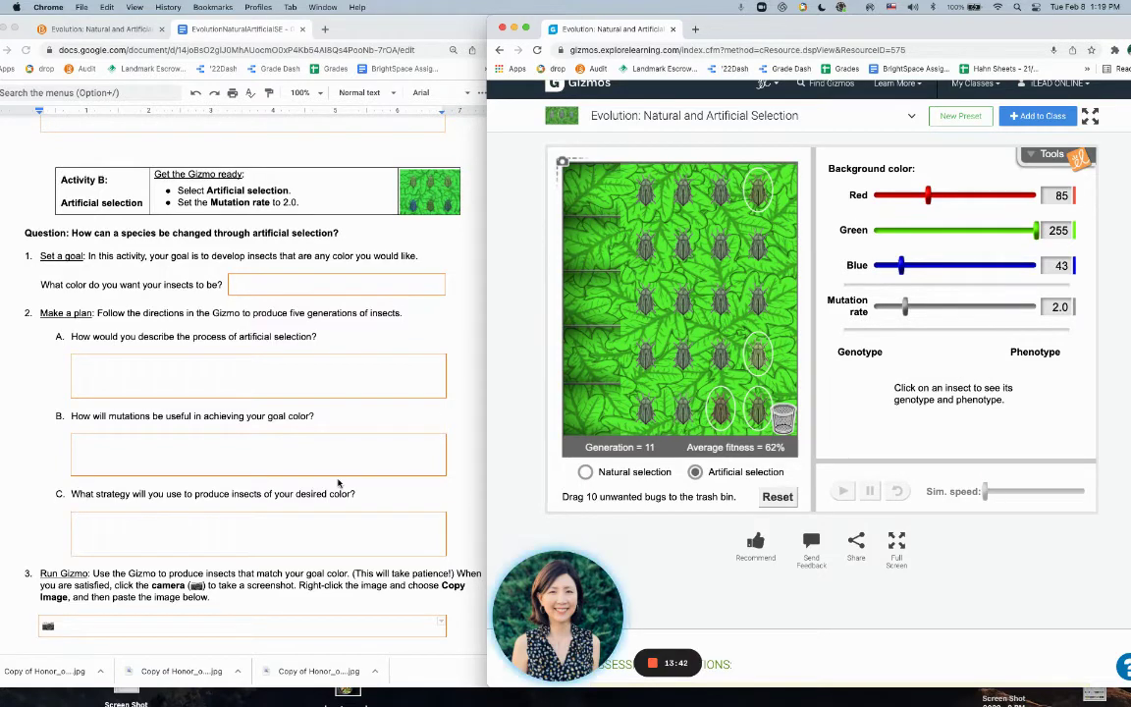
Take a snapshot of the generation 11 insects with the Gizmo camera and copy the image for question 3.
scroll(318, 467, "down", 1)
scroll(214, 336, "down", 1)
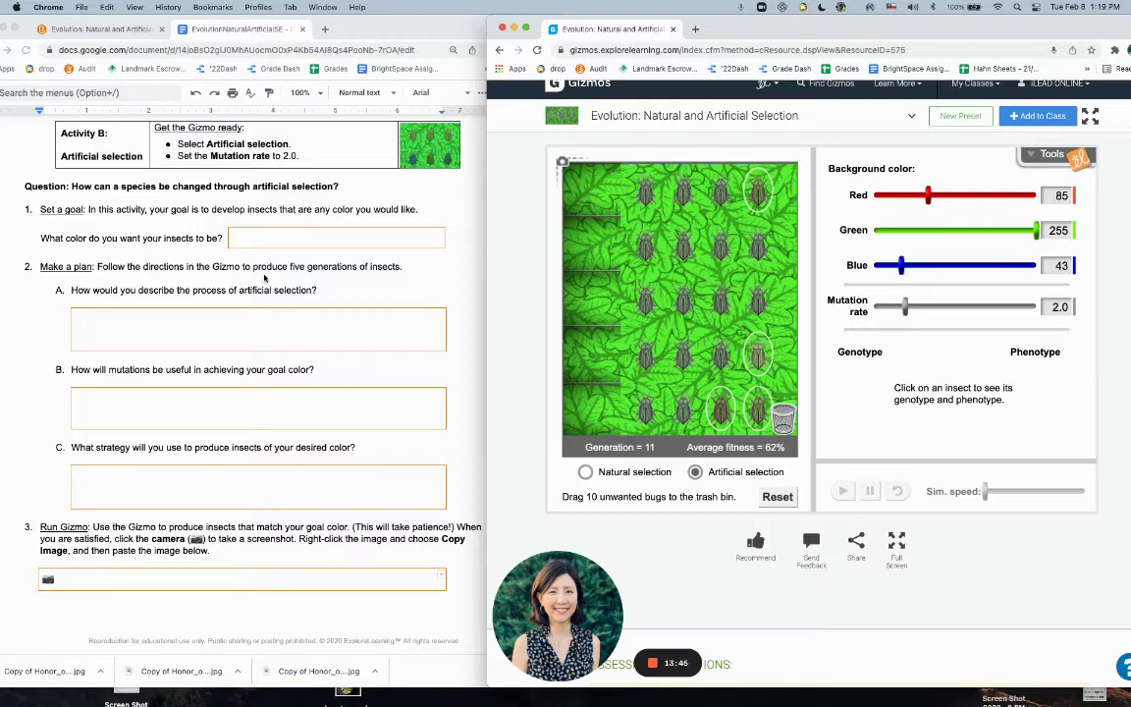
scroll(294, 378, "down", 3)
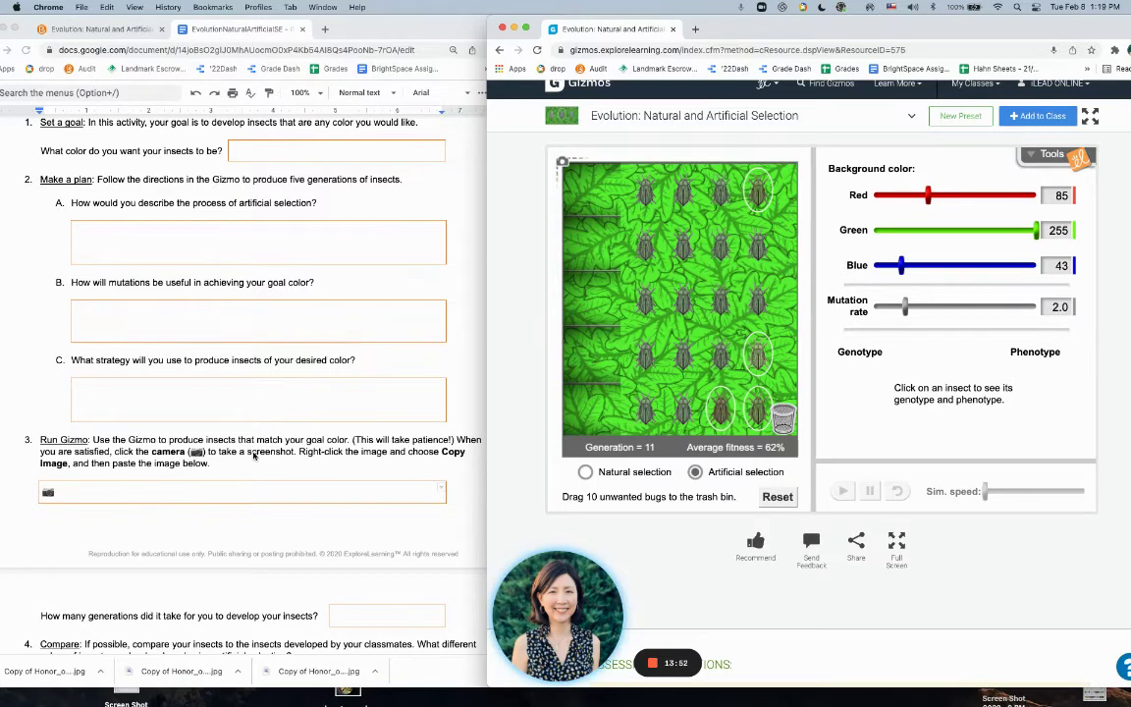
scroll(253, 455, "down", 1)
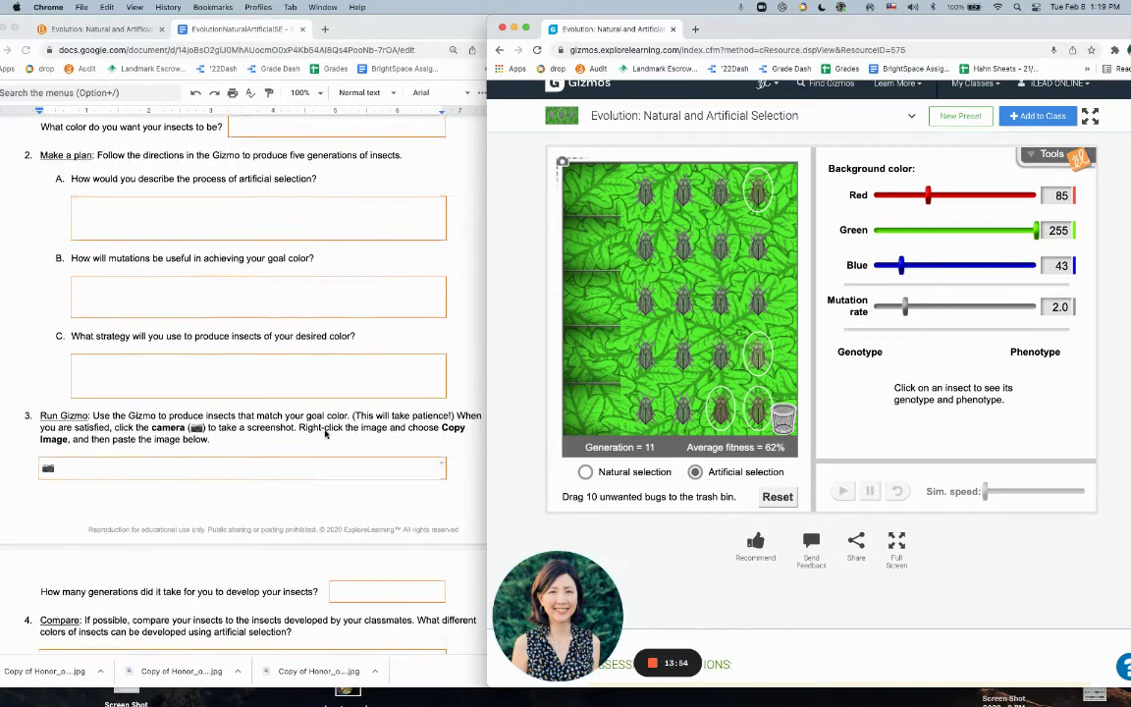
scroll(325, 433, "down", 1)
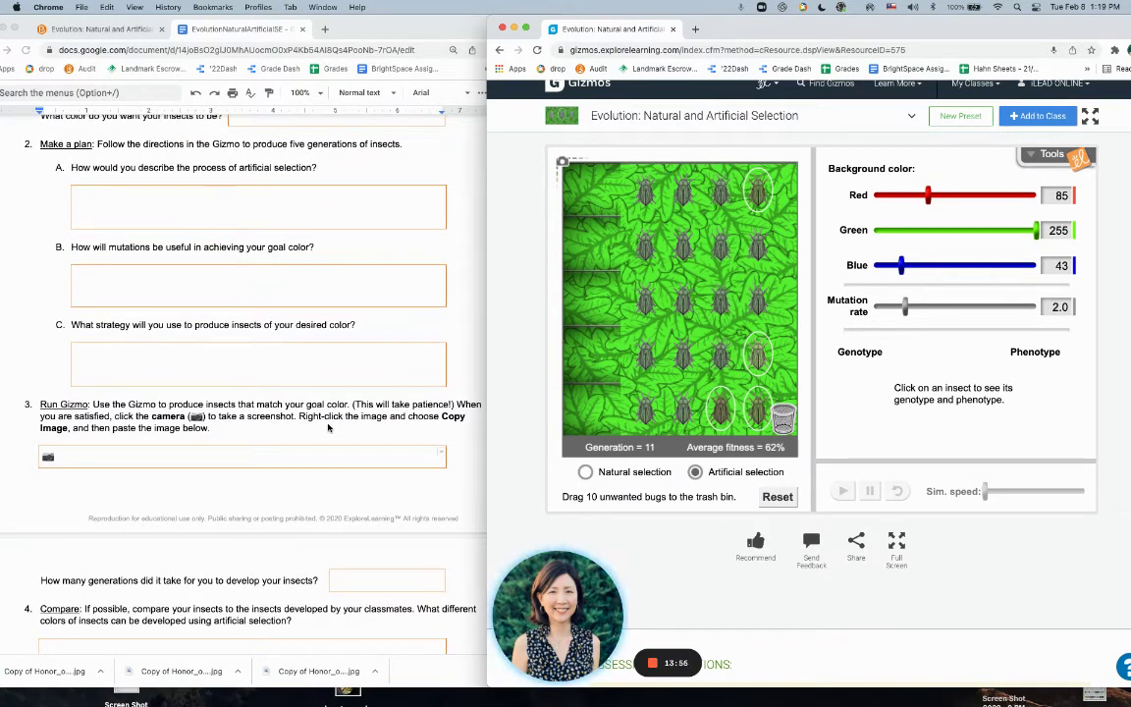
left_click(564, 162)
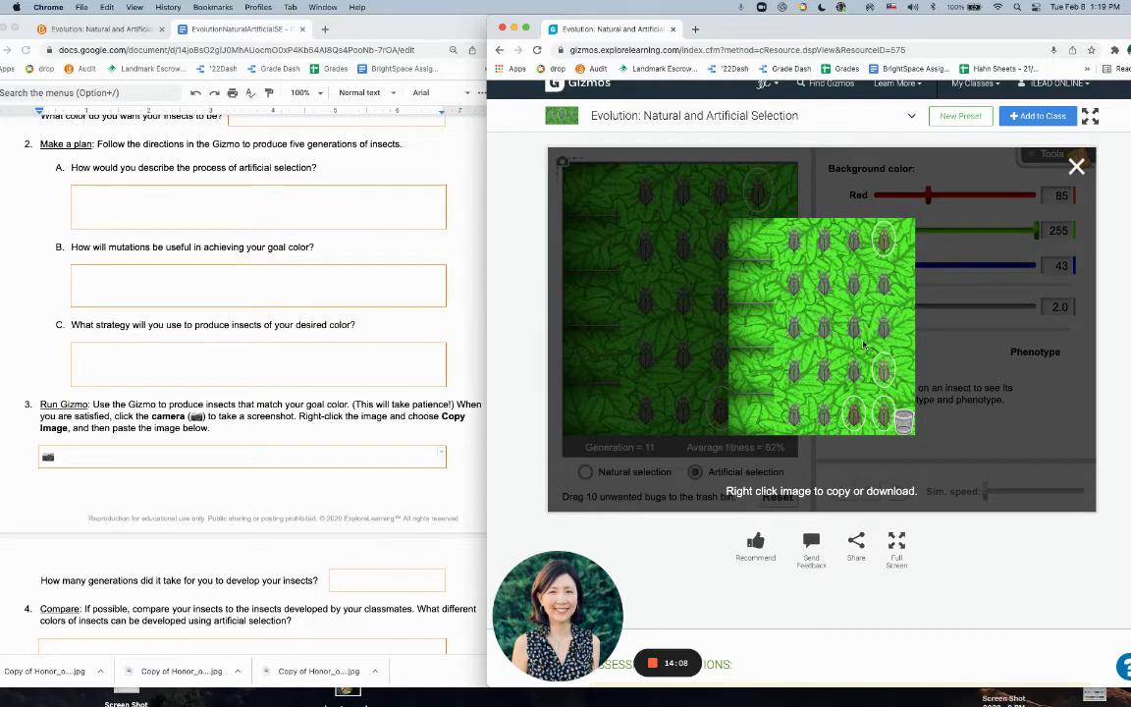
right_click(841, 373)
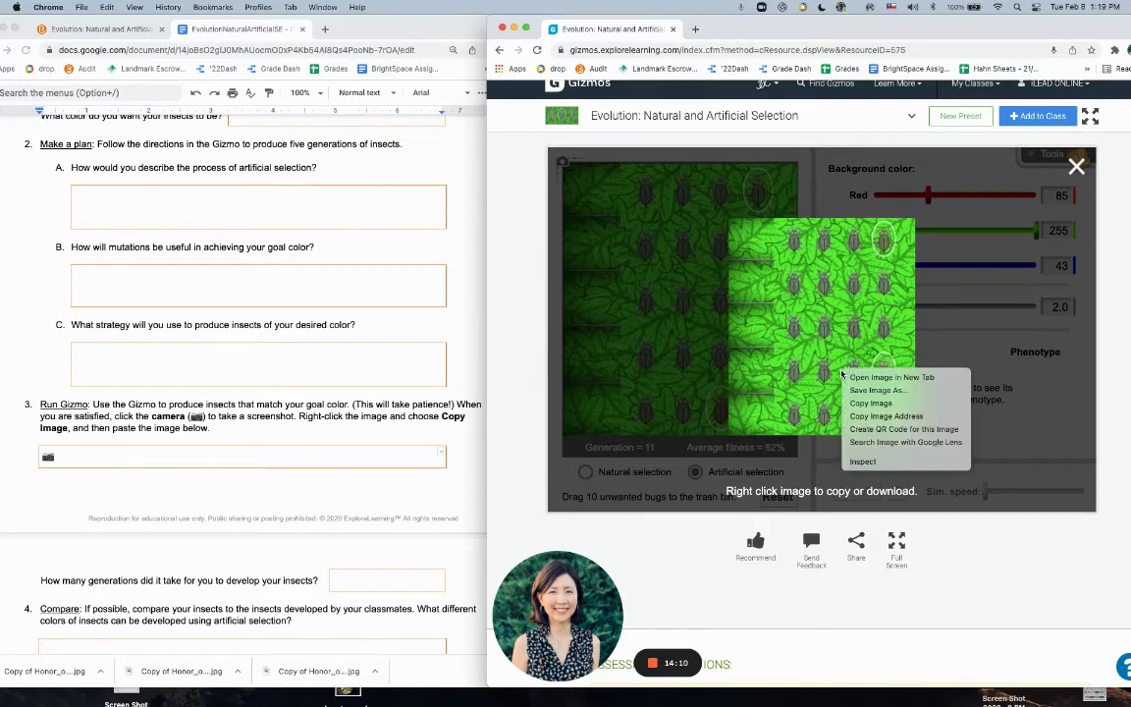
left_click(868, 403)
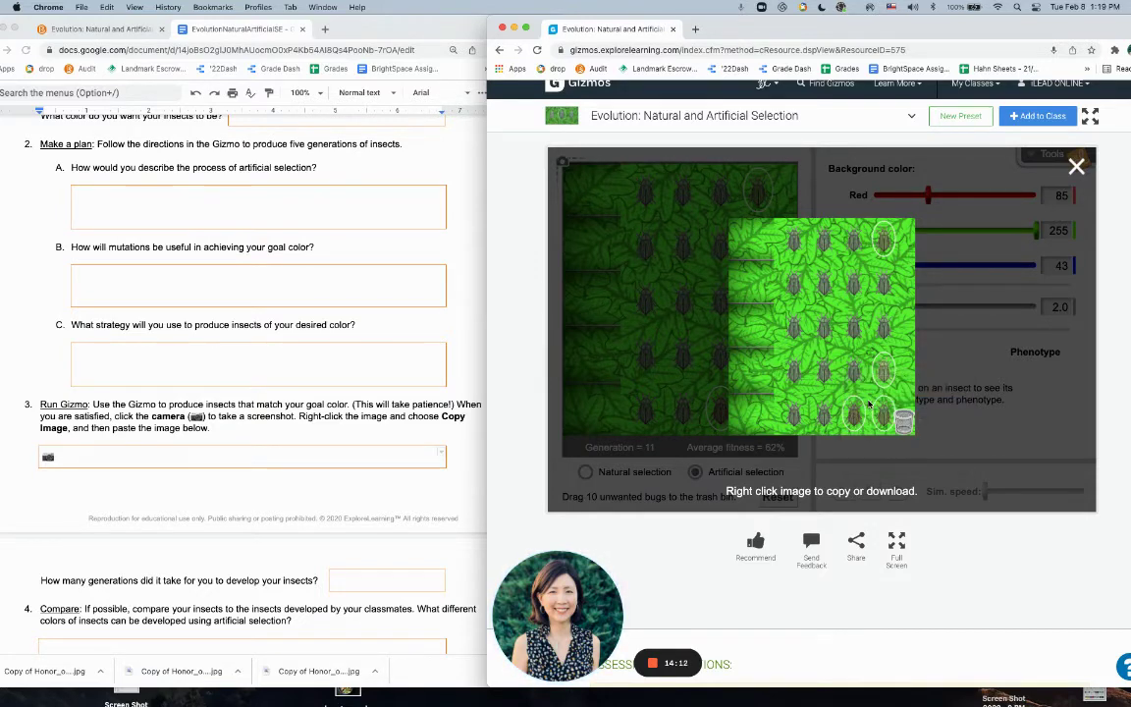
Paste the copied insect snapshot into the question 3 answer box of the worksheet and remove it again.
left_click(146, 454)
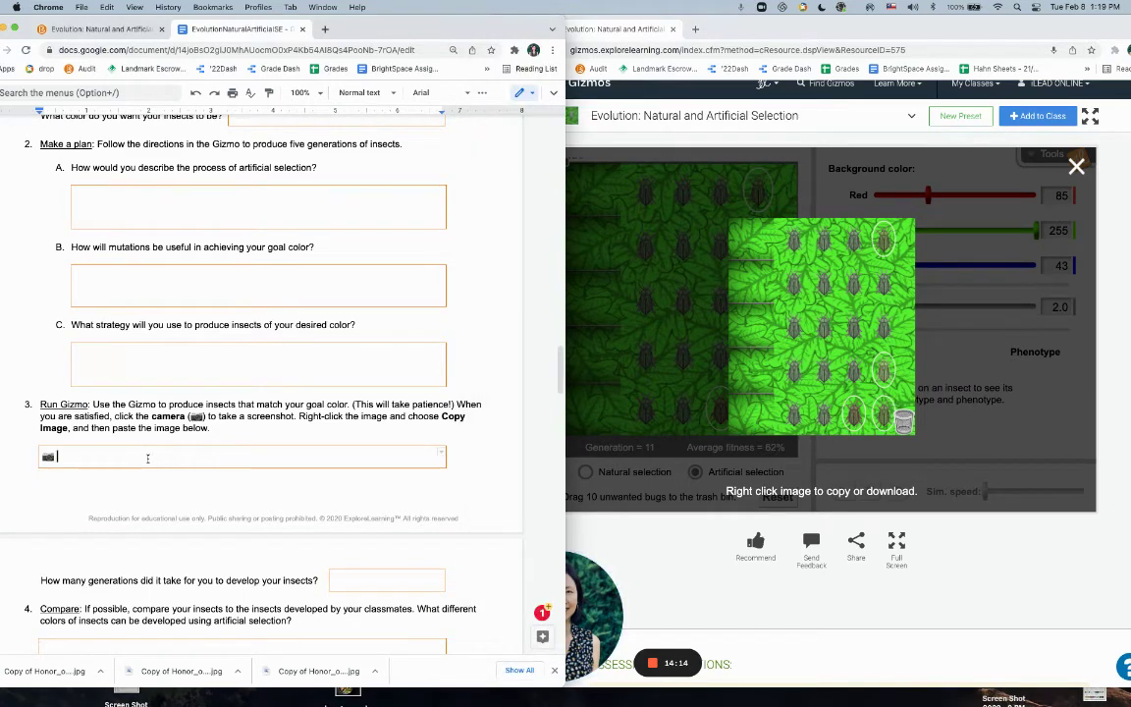
right_click(149, 462)
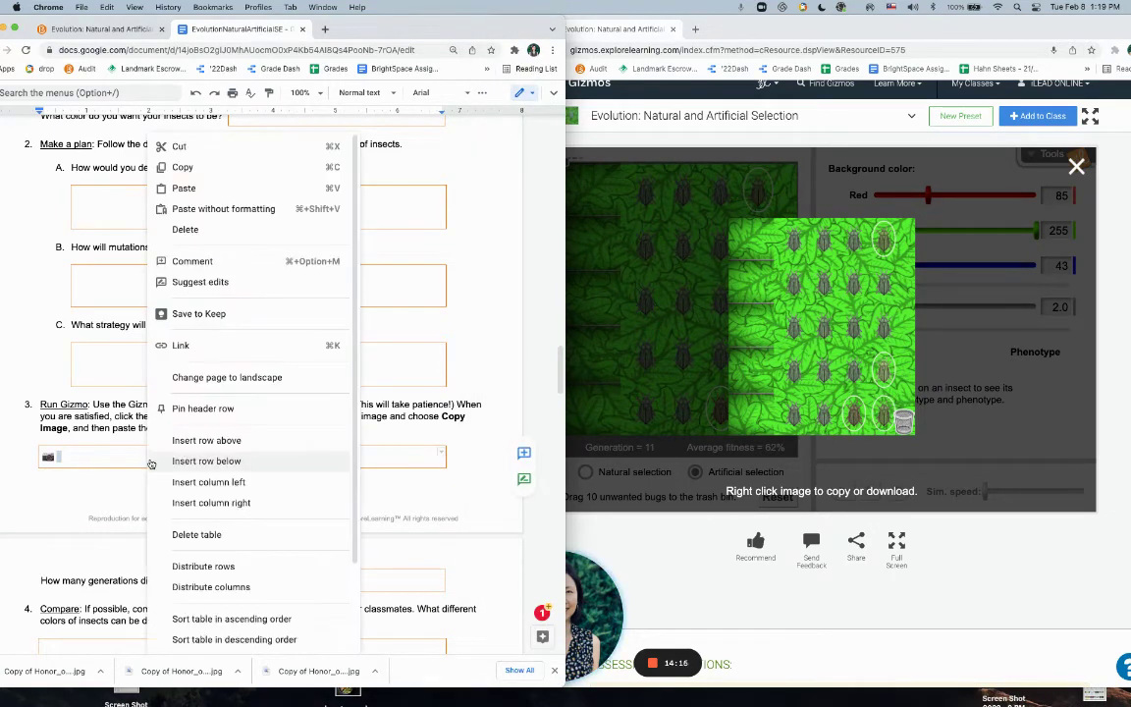
left_click(205, 189)
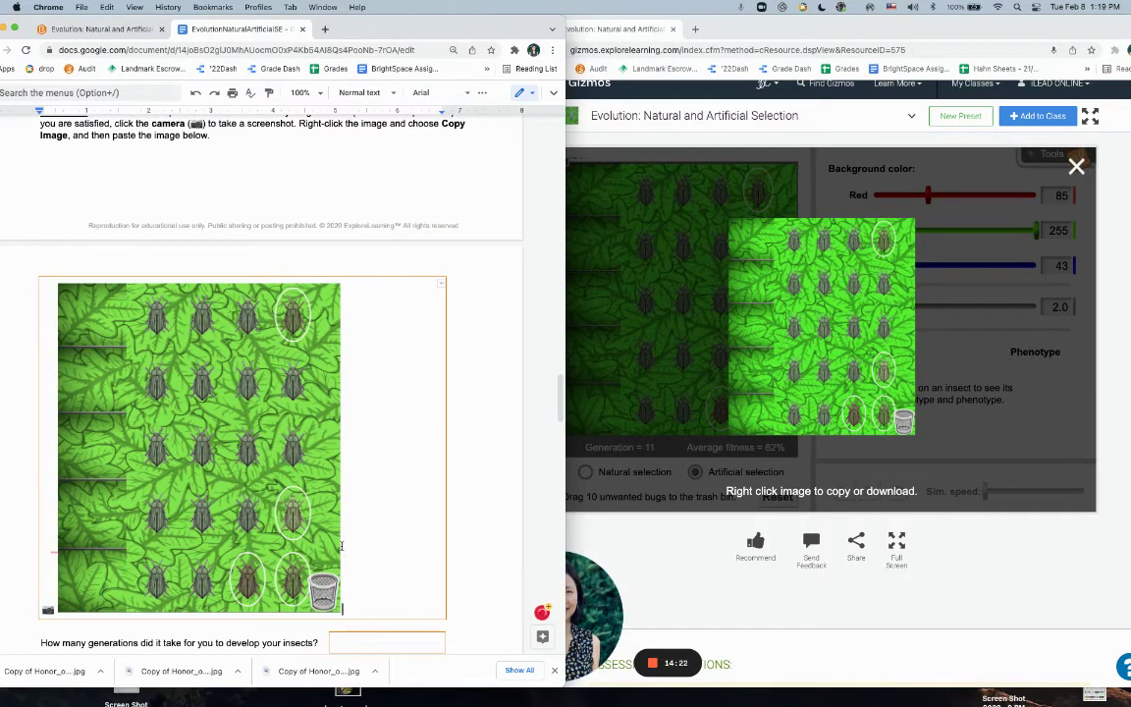
key("BackSpace")
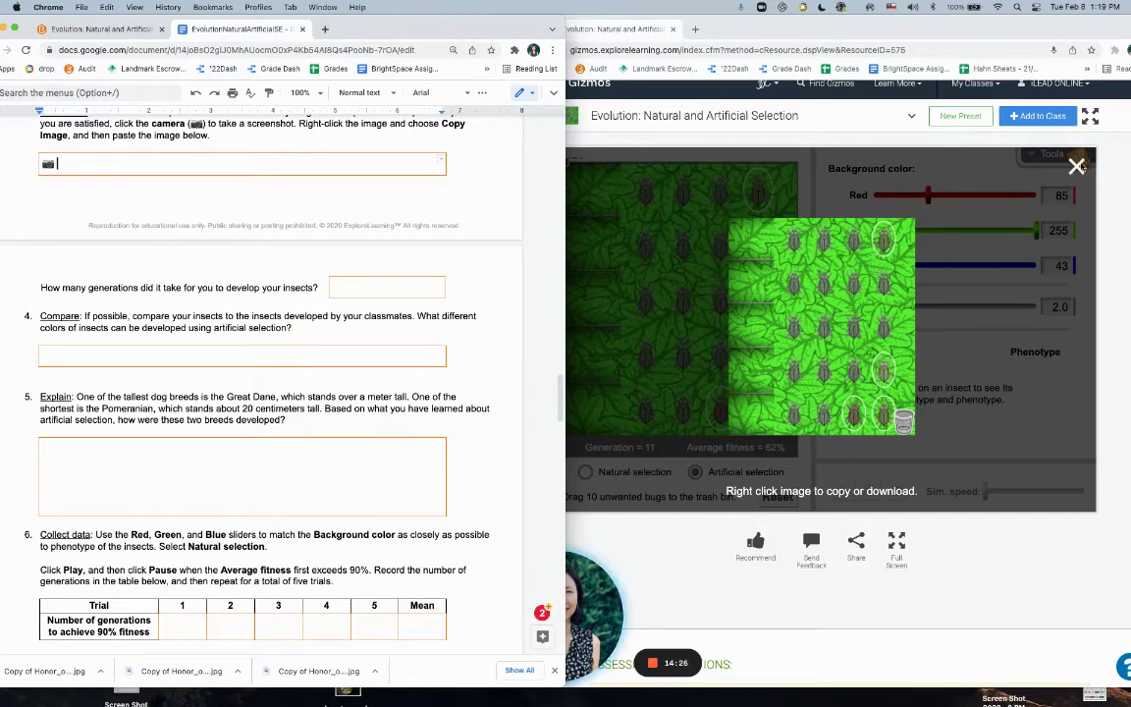
Close the insect snapshot preview and briefly check the Gizmo's additional tools.
left_click(1077, 167)
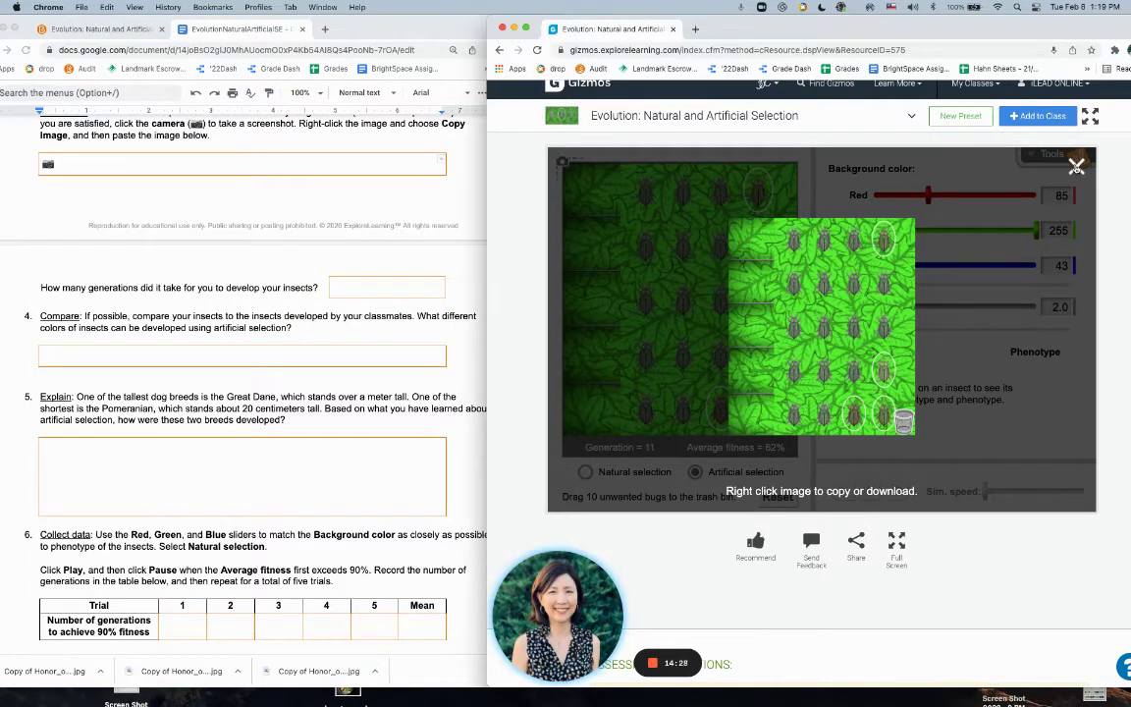
left_click(1077, 167)
left_click(1040, 155)
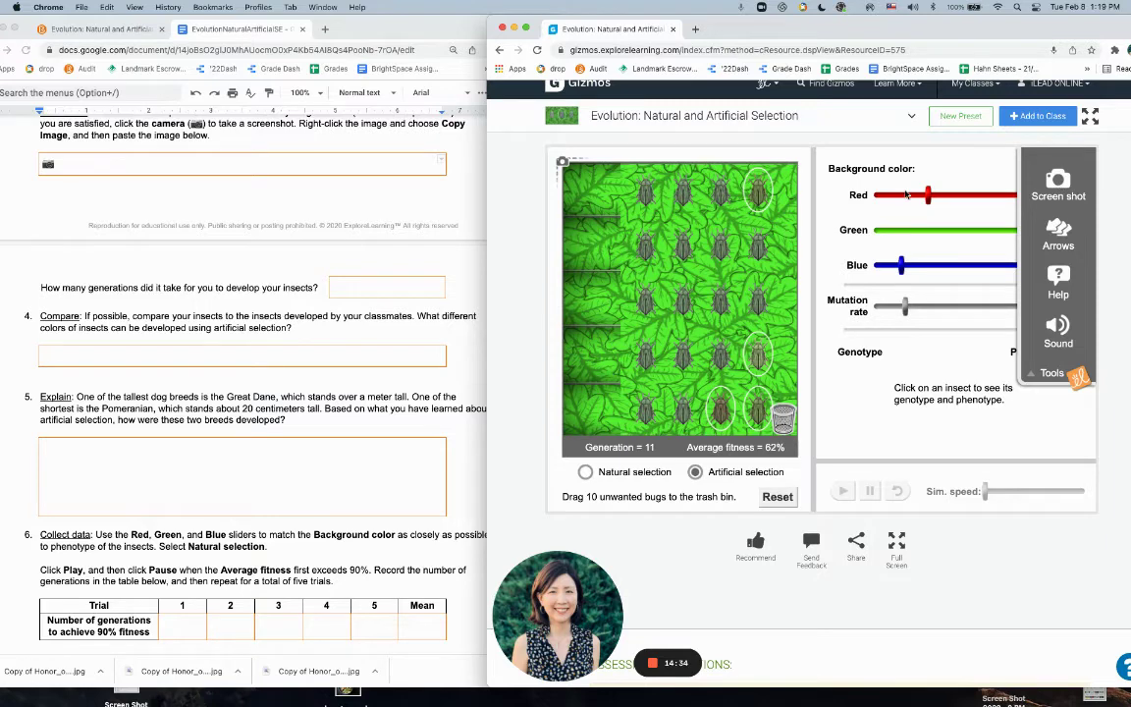
left_click(959, 353)
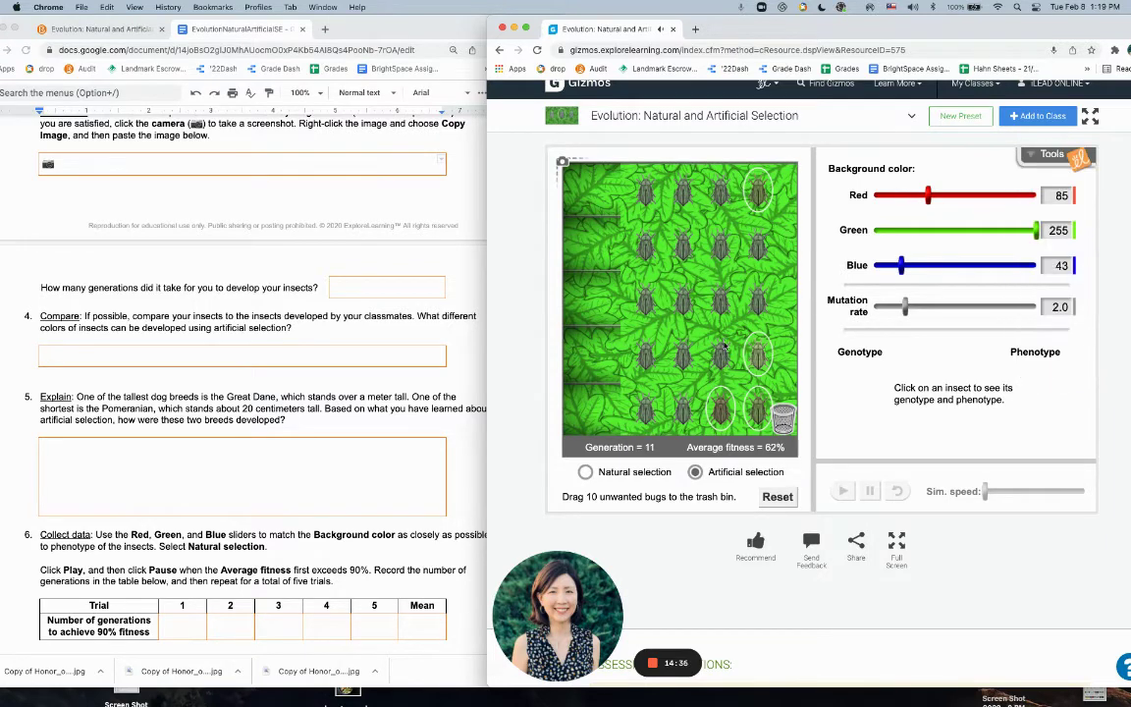
For question 6, set the Gizmo's background color to Red 173, Green 174 and Blue 174.
scroll(379, 417, "down", 3)
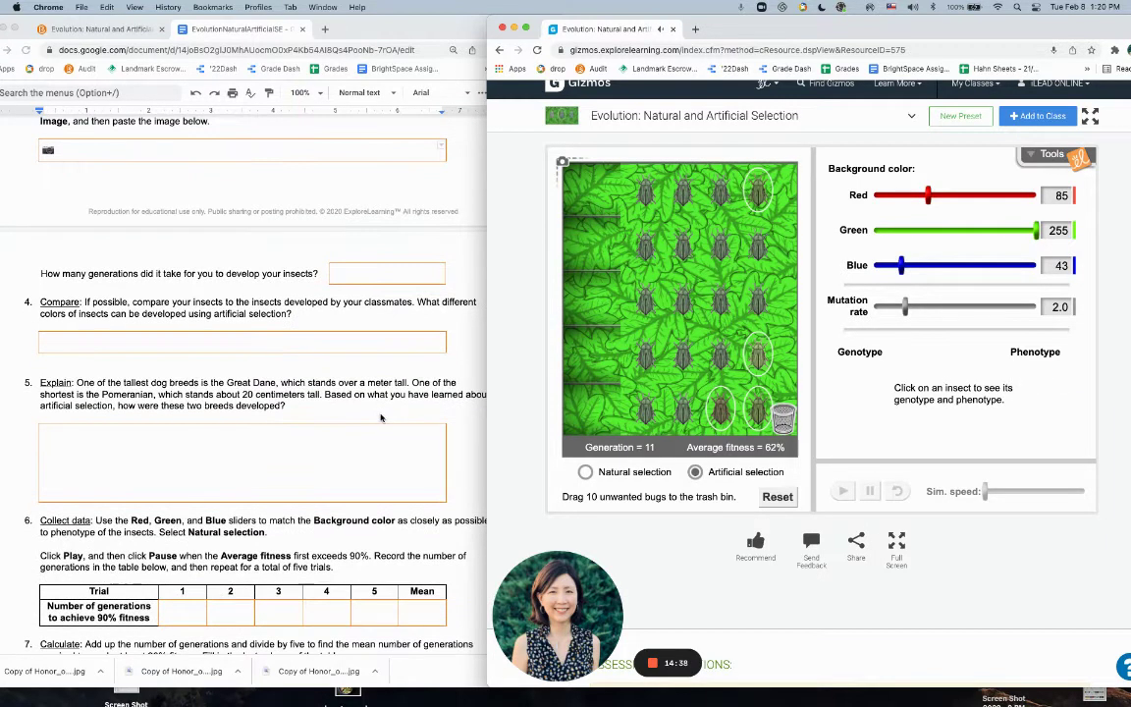
scroll(356, 294, "down", 1)
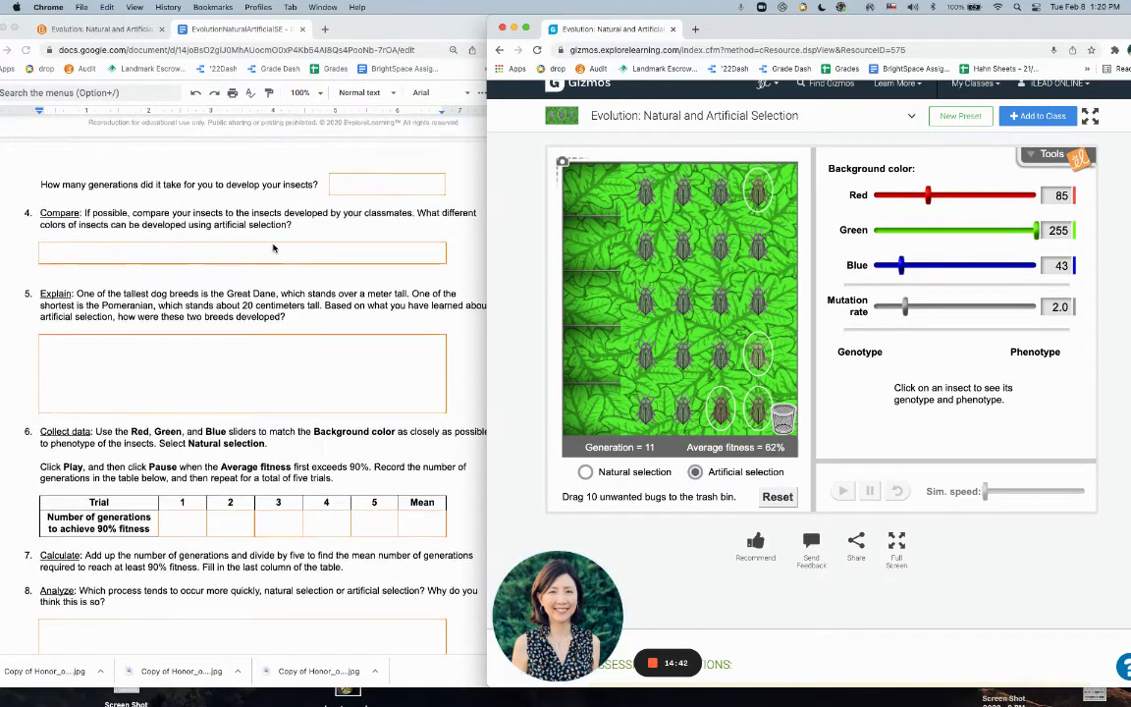
scroll(250, 230, "down", 3)
scroll(279, 258, "down", 3)
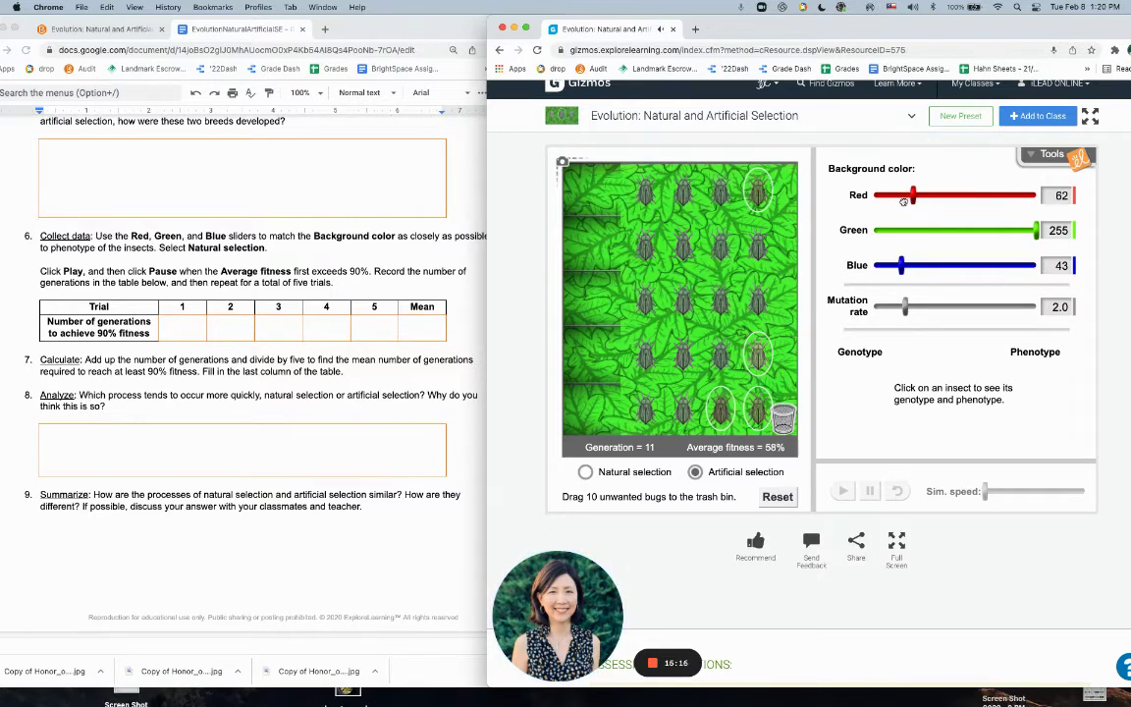
left_click_drag(928, 197, 978, 202)
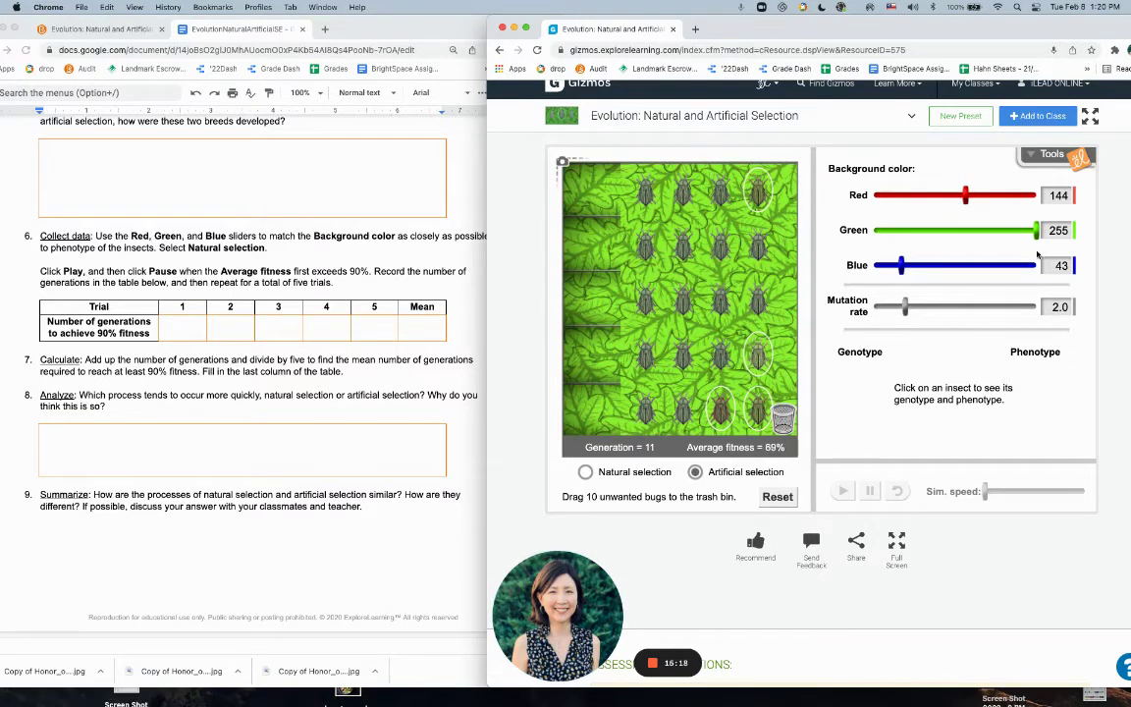
mouse_move(997, 244)
left_mouse_down()
mouse_move(947, 249)
mouse_move(1002, 239)
mouse_move(985, 238)
left_mouse_up()
left_click_drag(903, 267, 988, 271)
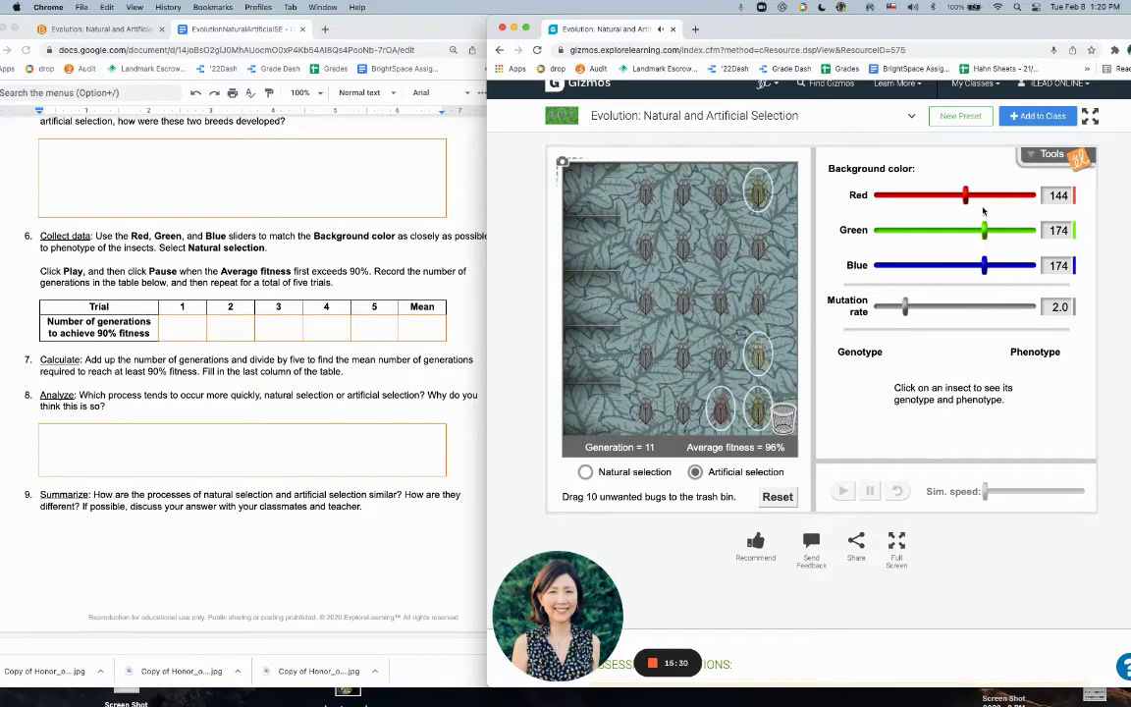
left_click_drag(968, 197, 984, 197)
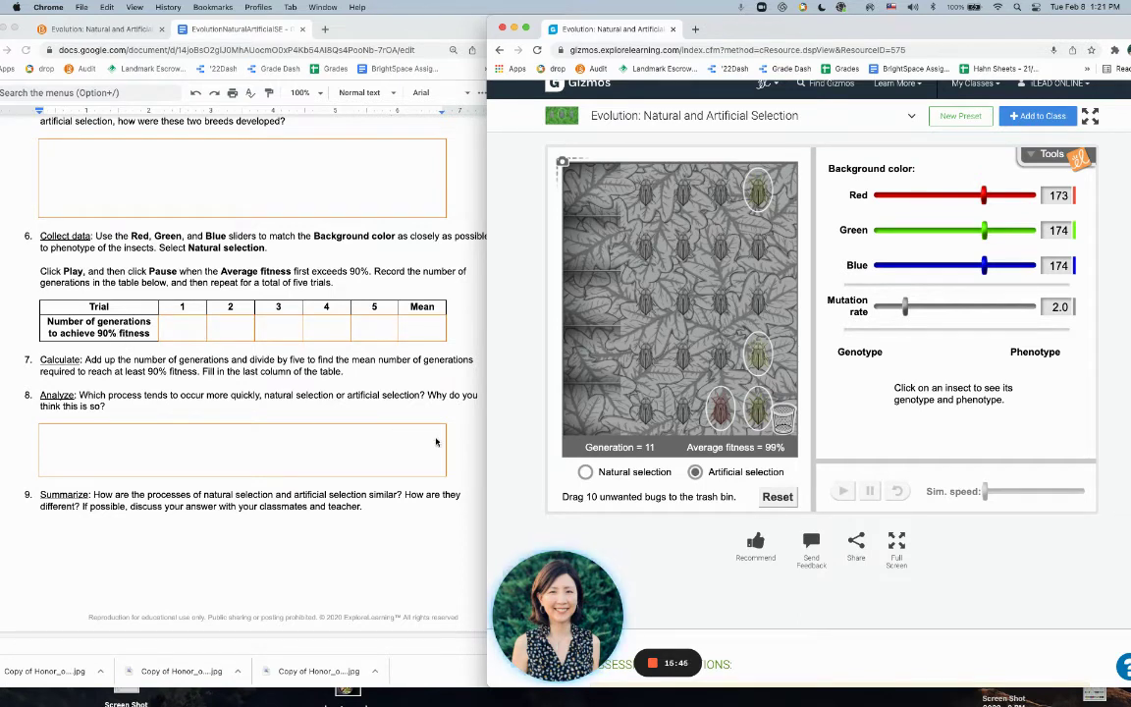
Switch to natural selection and run the simulation, raising its speed slightly while it plays, and pause it.
left_click(586, 472)
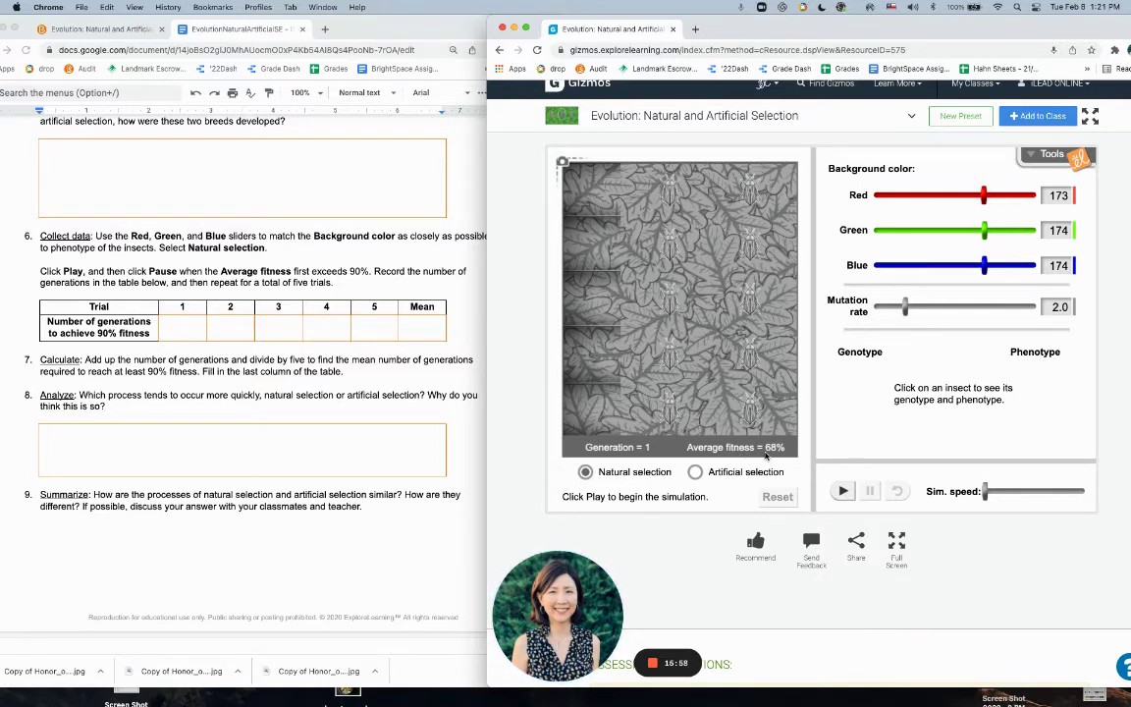
left_click(842, 492)
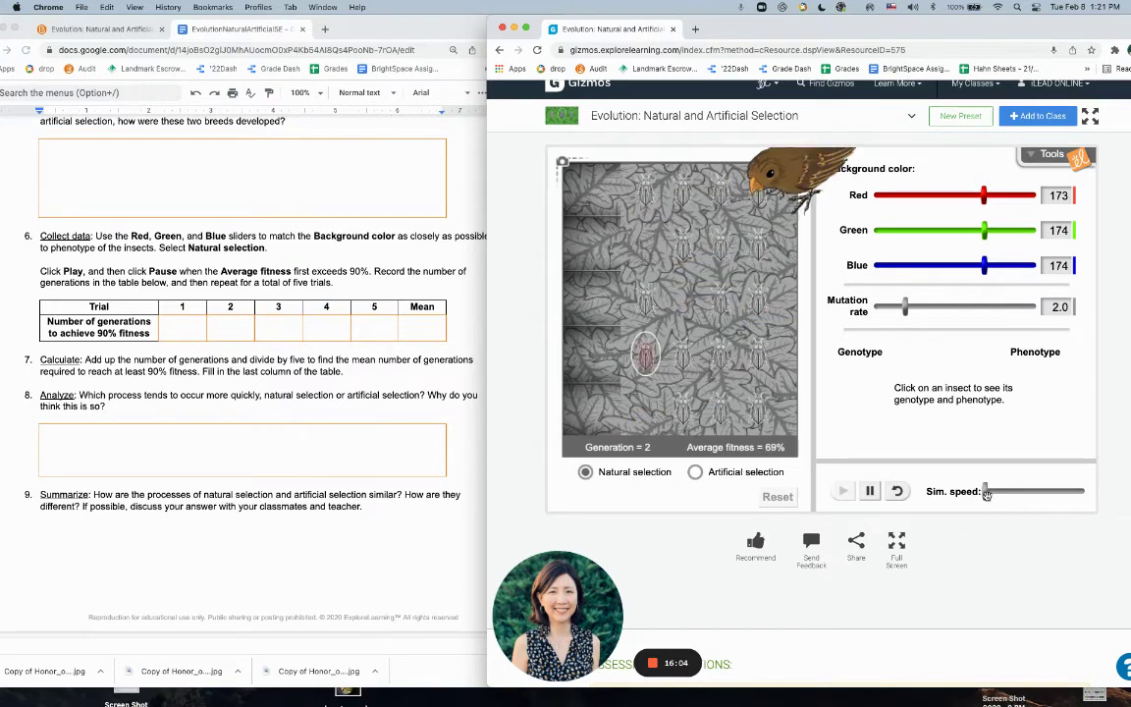
left_click_drag(988, 495, 994, 493)
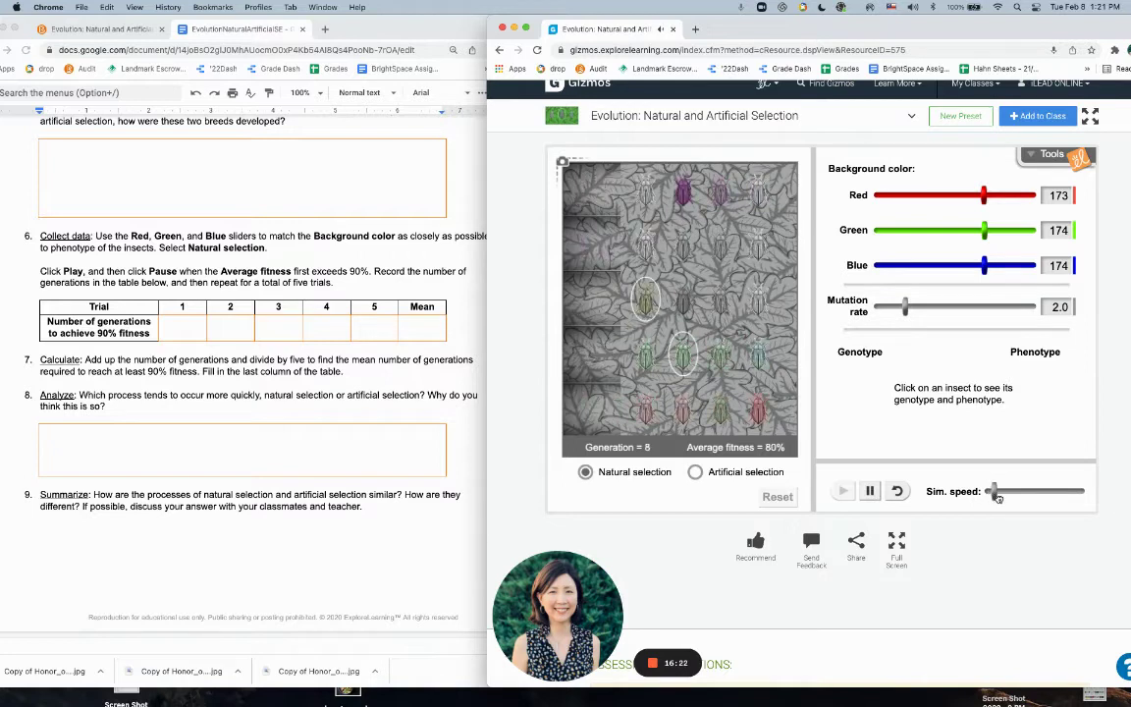
left_click_drag(994, 497, 1002, 492)
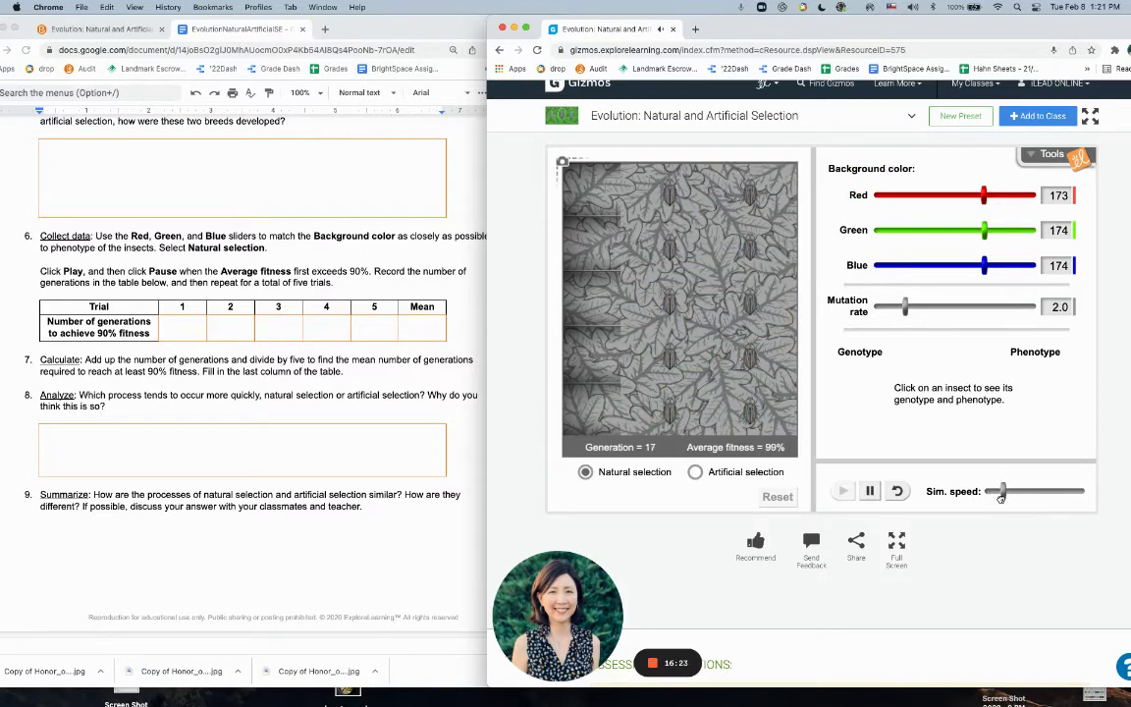
left_click(870, 492)
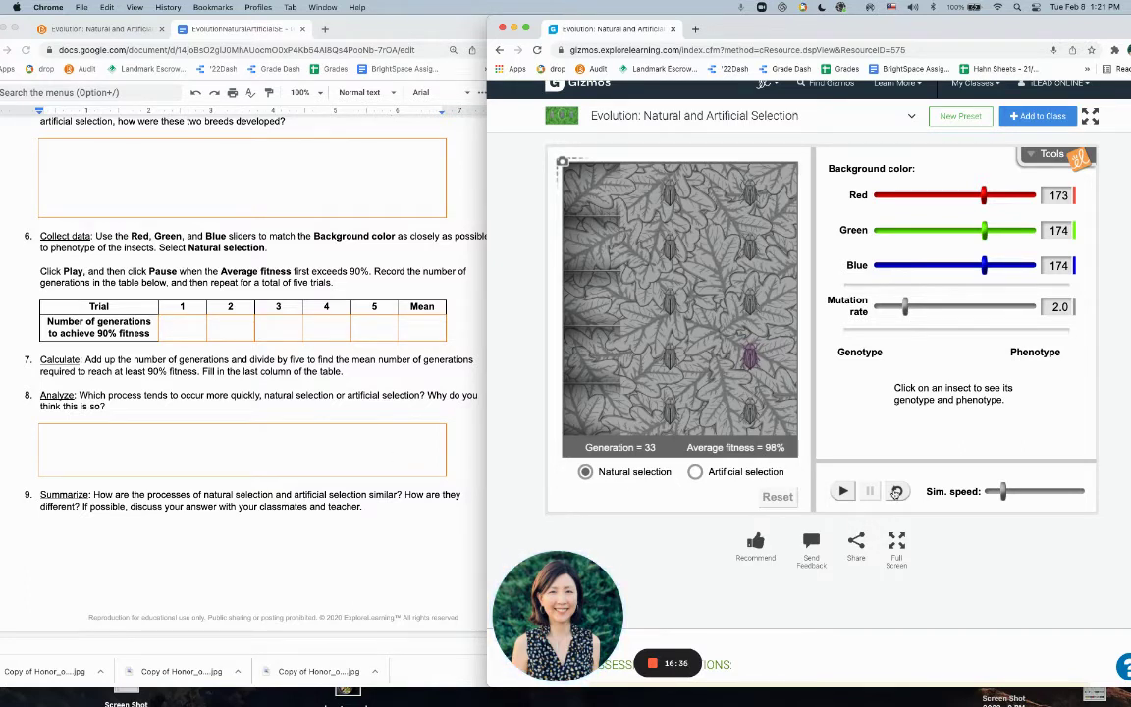
Run the natural selection simulation again from the first generation and lower its speed slightly.
left_click(896, 490)
left_click(843, 491)
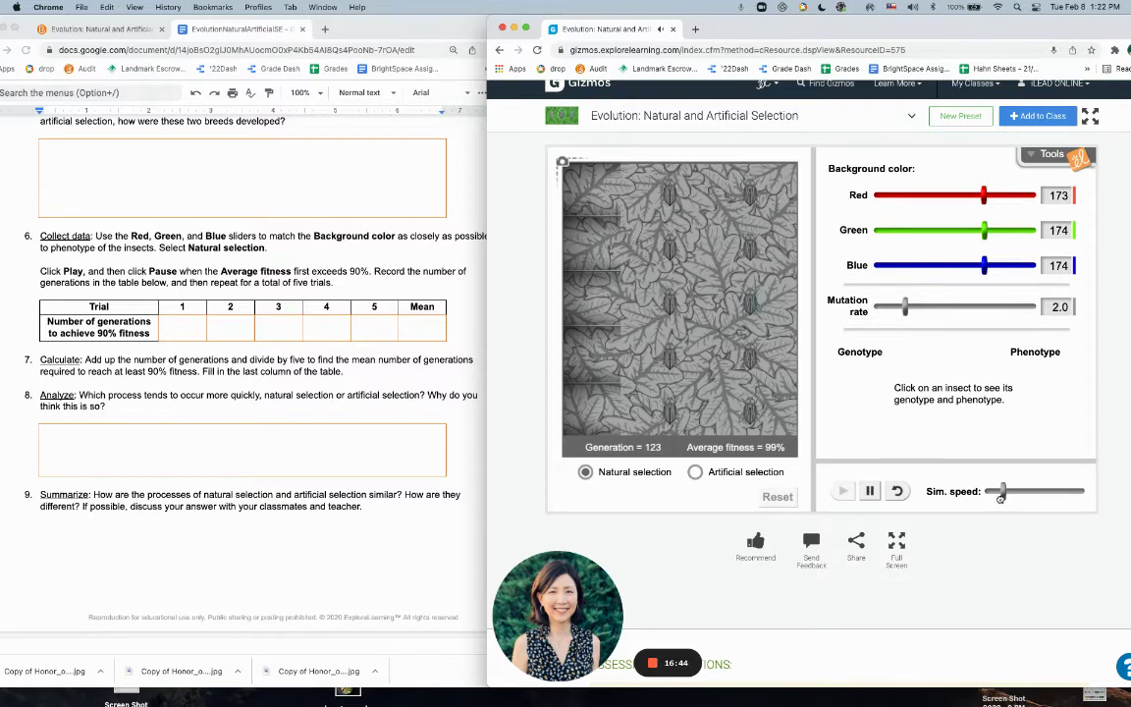
left_click_drag(1000, 497, 996, 496)
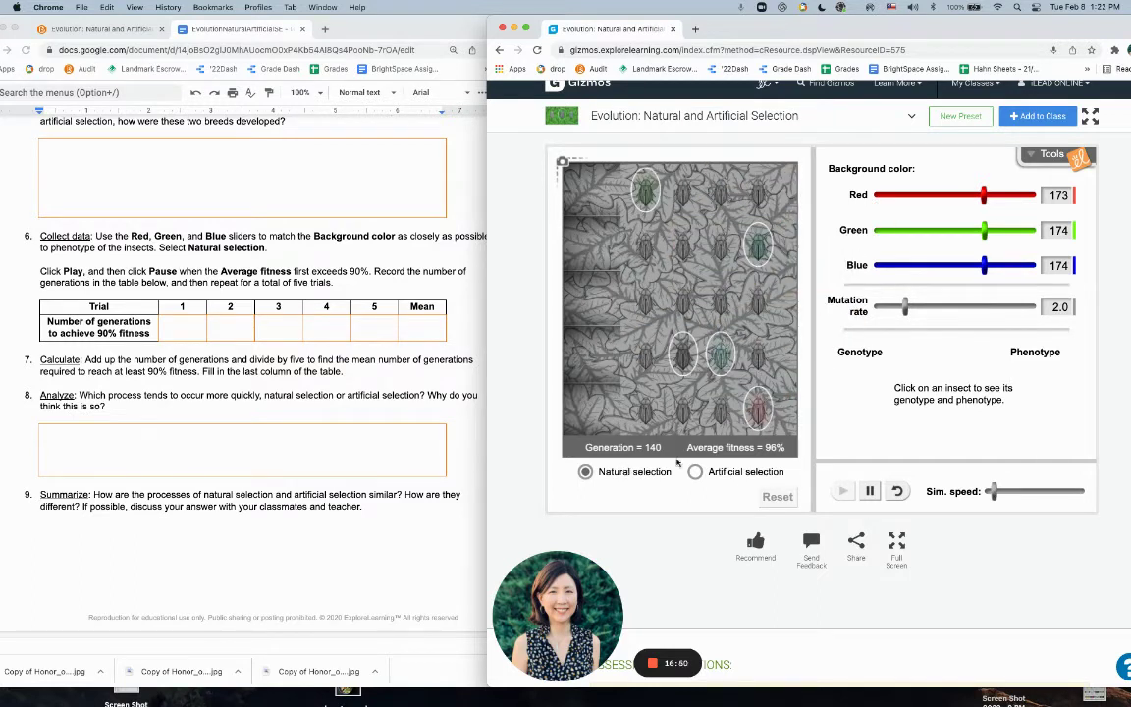
Restart the natural selection trial at the reduced speed and let it play while reviewing worksheet questions 4 to 9.
left_click(897, 491)
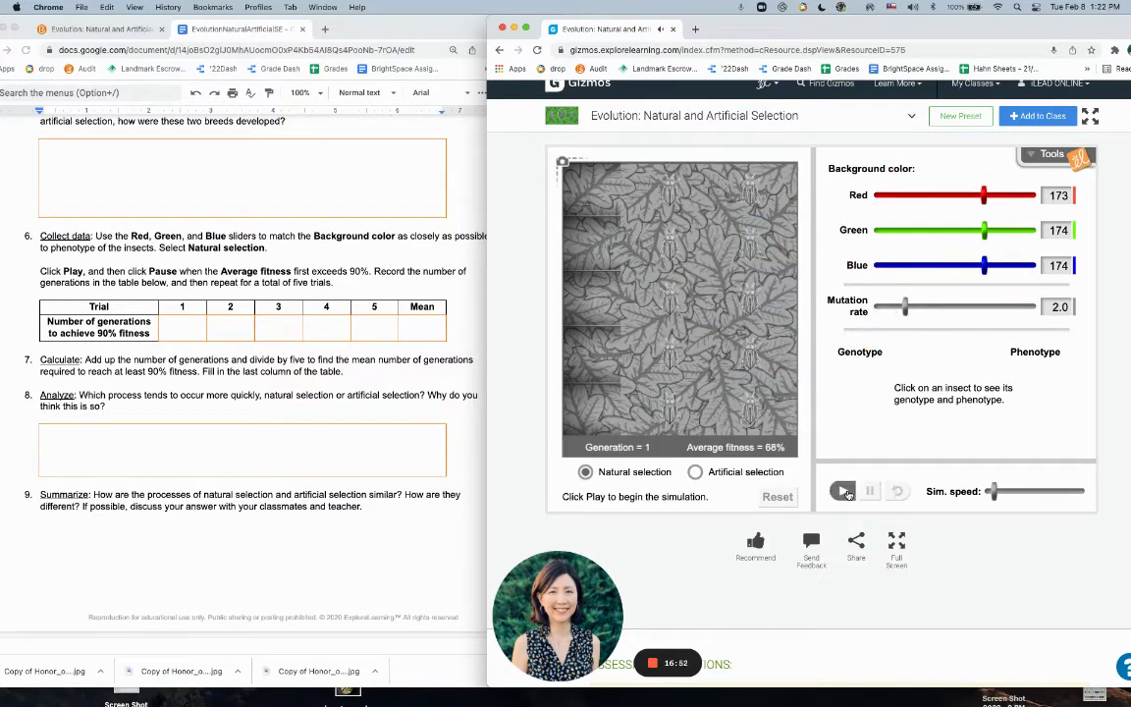
left_click(843, 491)
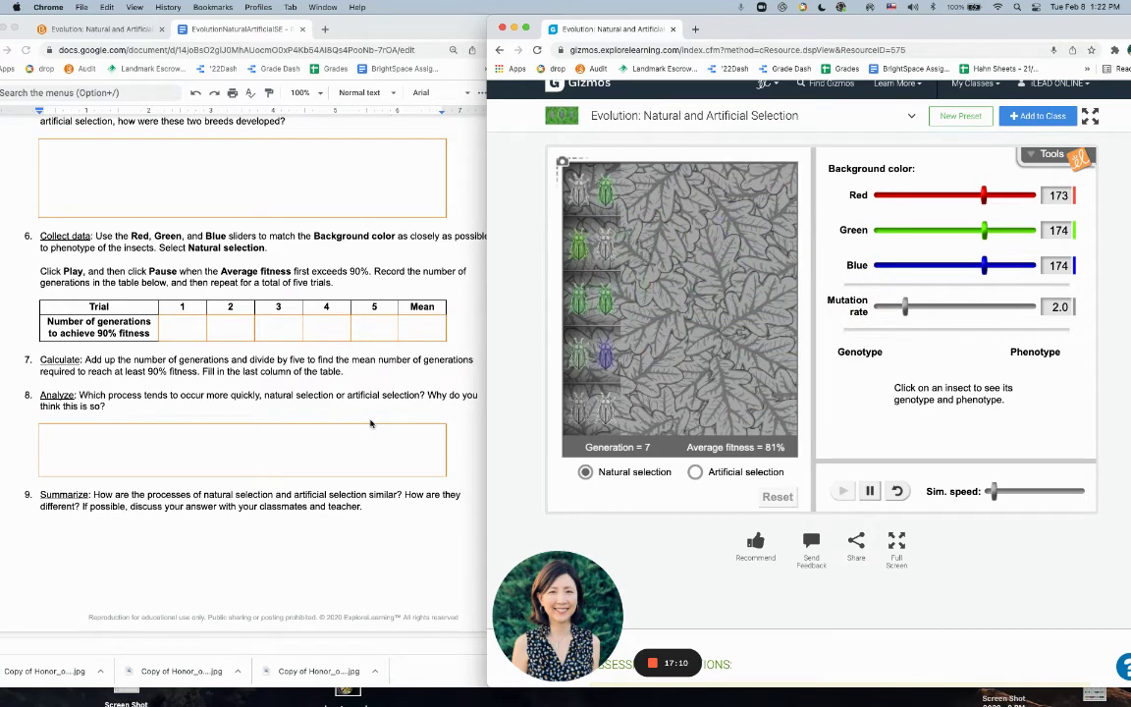
scroll(275, 391, "down", 2)
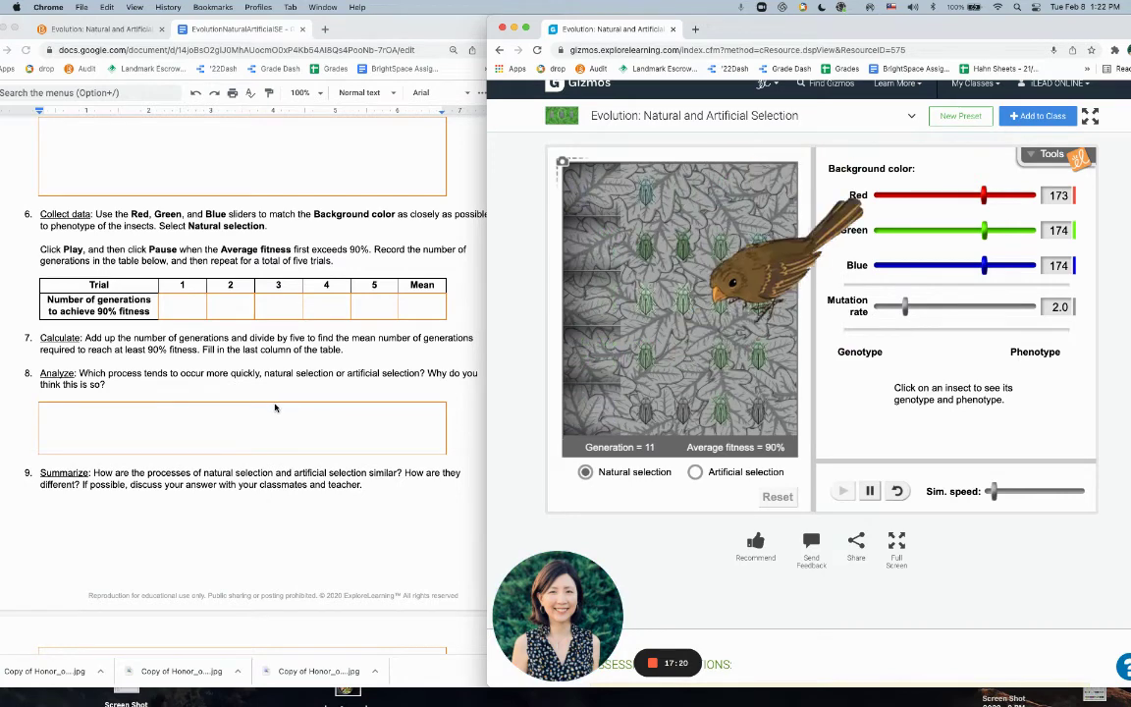
scroll(274, 407, "up", 1)
scroll(274, 407, "up", 3)
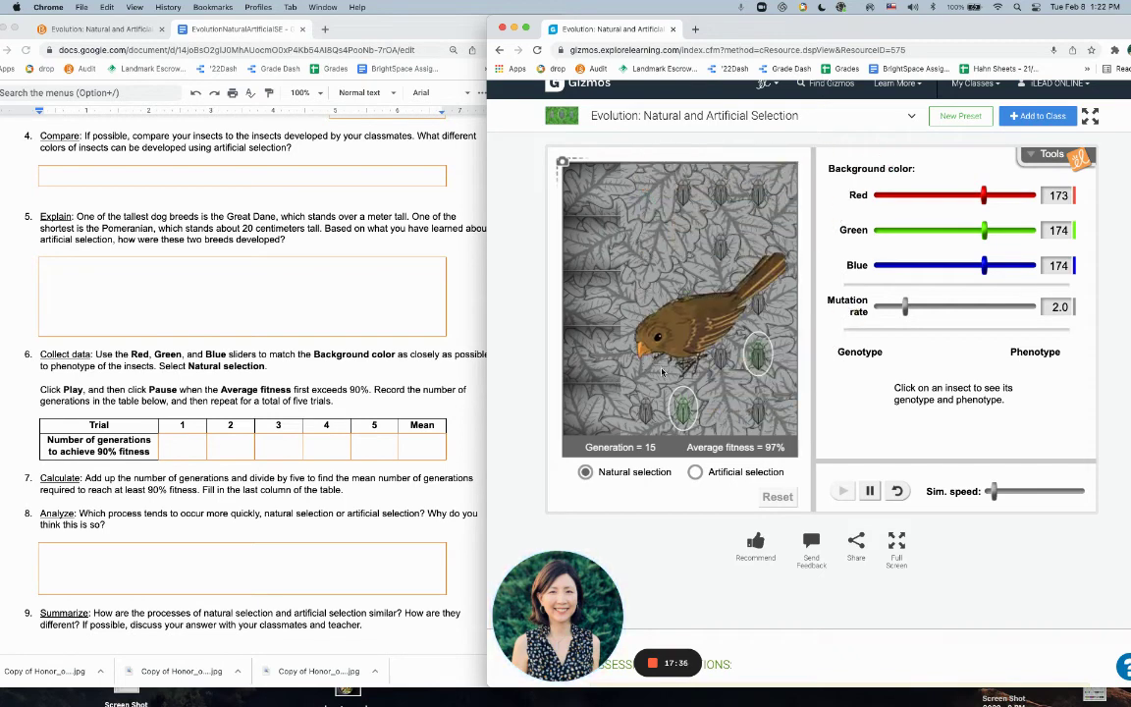
Go to Activity C: Mutation rates in the worksheet, and pause and reset the natural selection simulation.
scroll(510, 413, "down", 1)
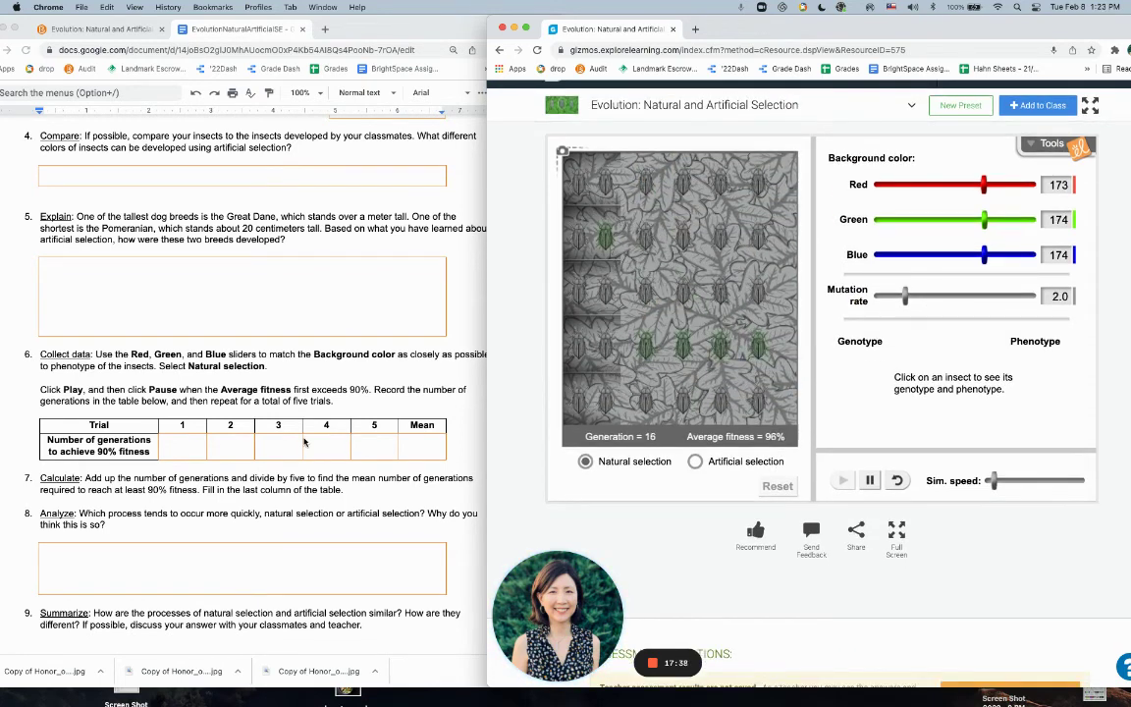
scroll(307, 442, "down", 5)
scroll(307, 442, "down", 15)
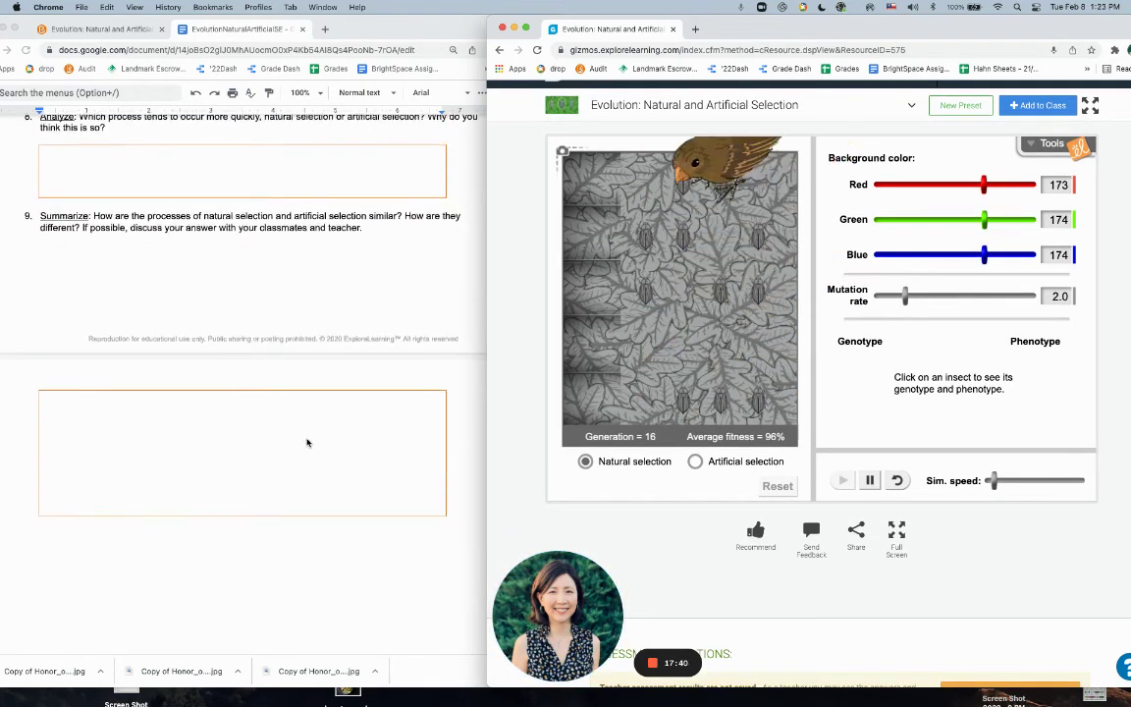
scroll(307, 442, "down", 5)
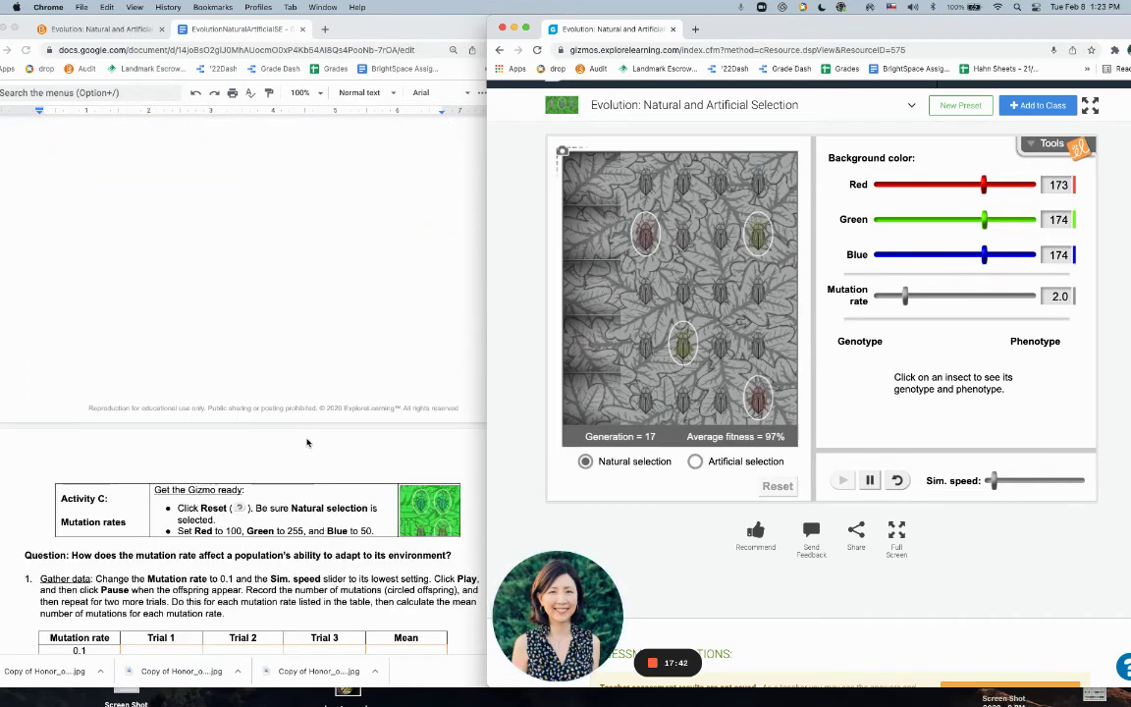
scroll(307, 442, "down", 7)
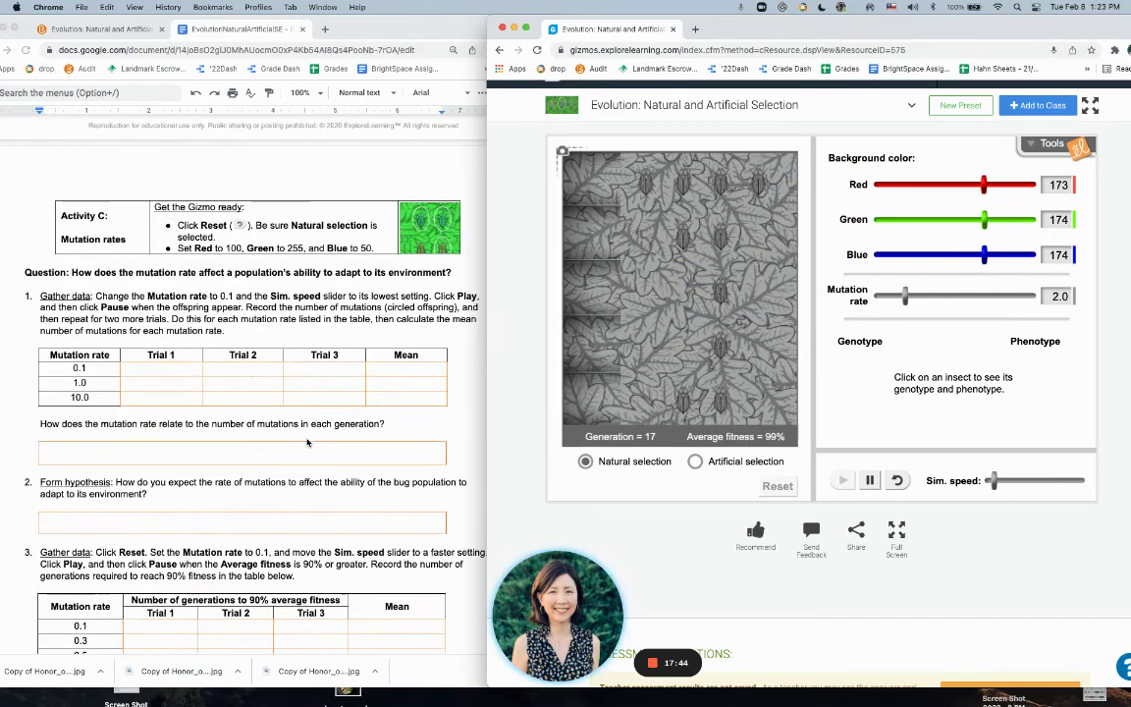
left_click(870, 480)
scroll(247, 396, "down", 3)
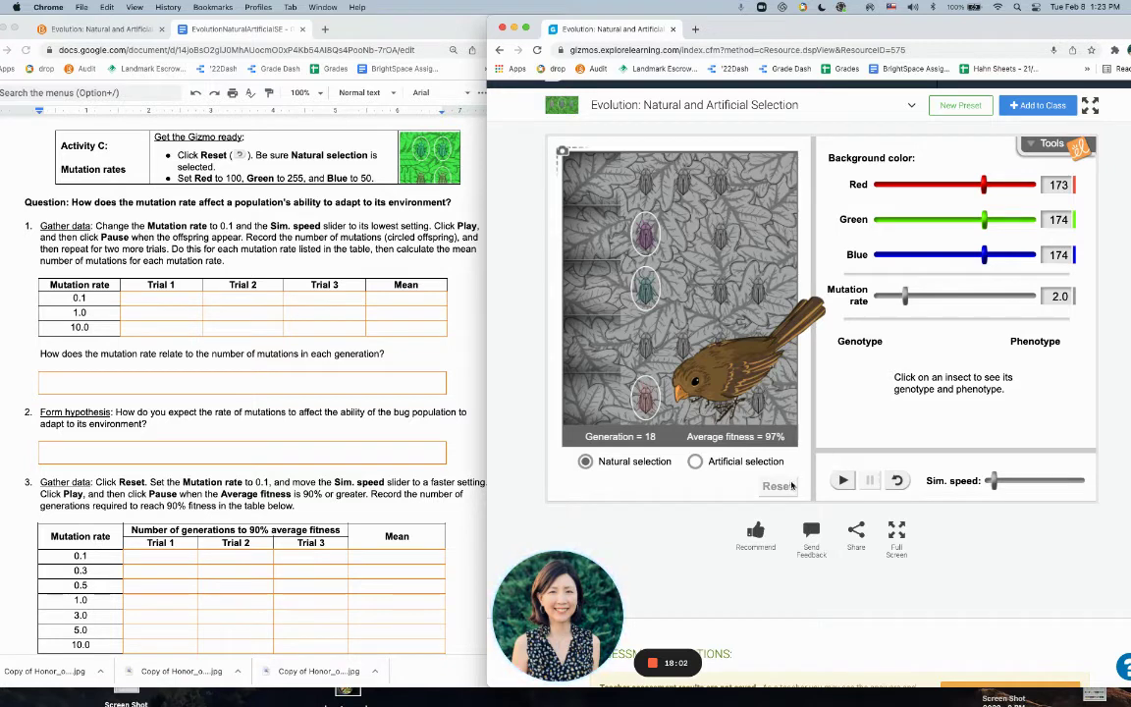
left_click(903, 479)
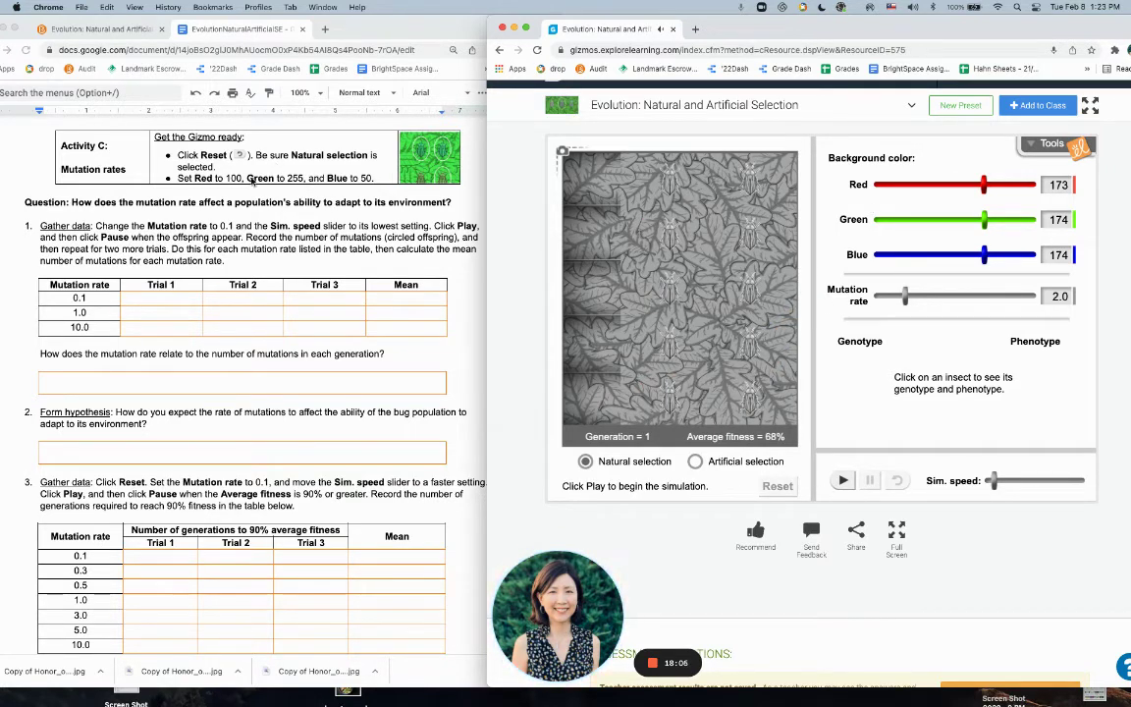
Set the background color for Activity C to Red 100, Green 255 and Blue 50.
double_click(1056, 184)
key("Return")
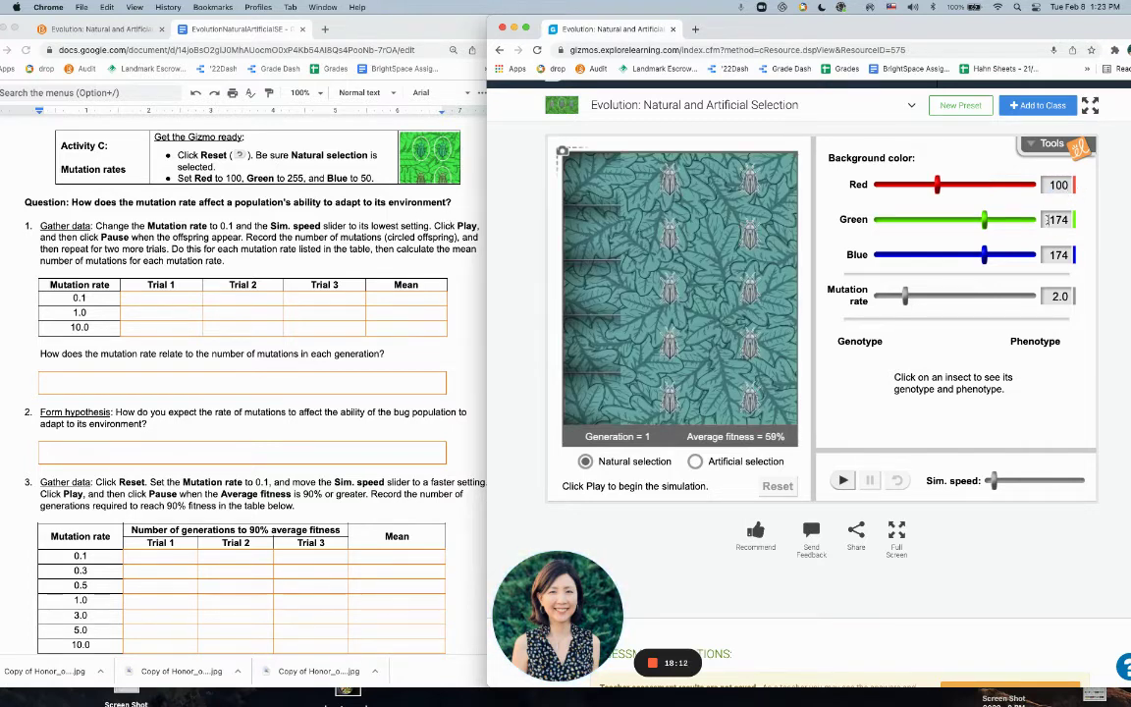
double_click(1048, 220)
key("Tab")
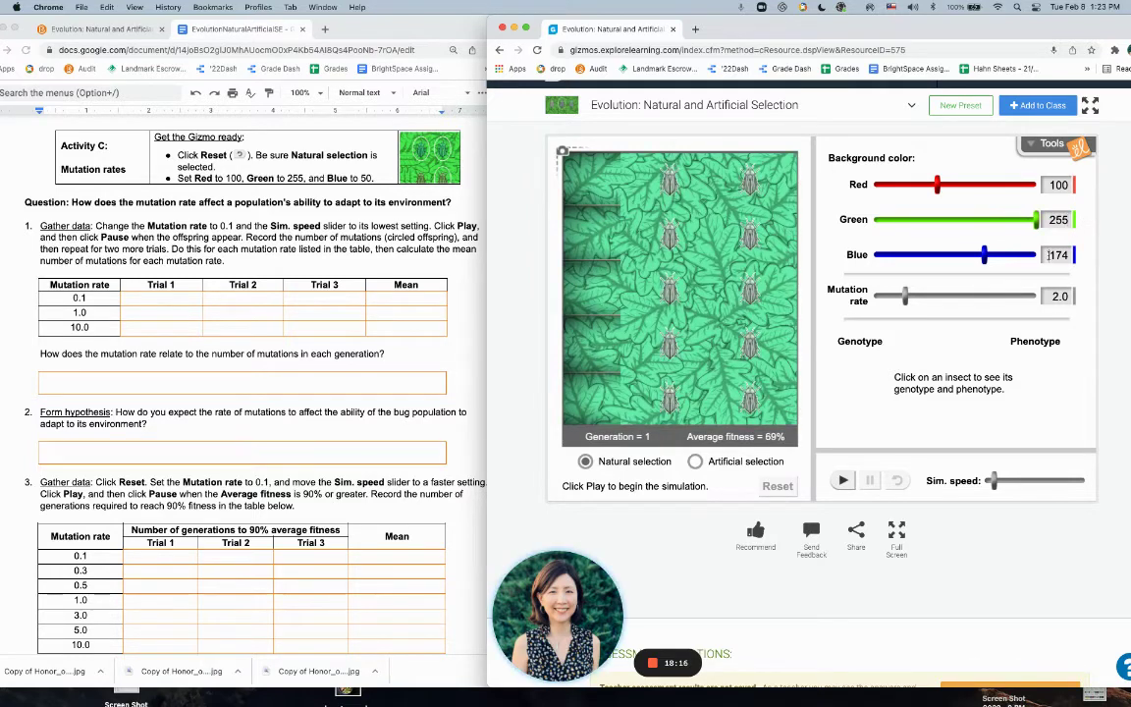
type("50")
Run one trial at a mutation rate of 0.1, pausing it once the offspring appear, and reset the simulation.
left_click_drag(906, 298, 867, 307)
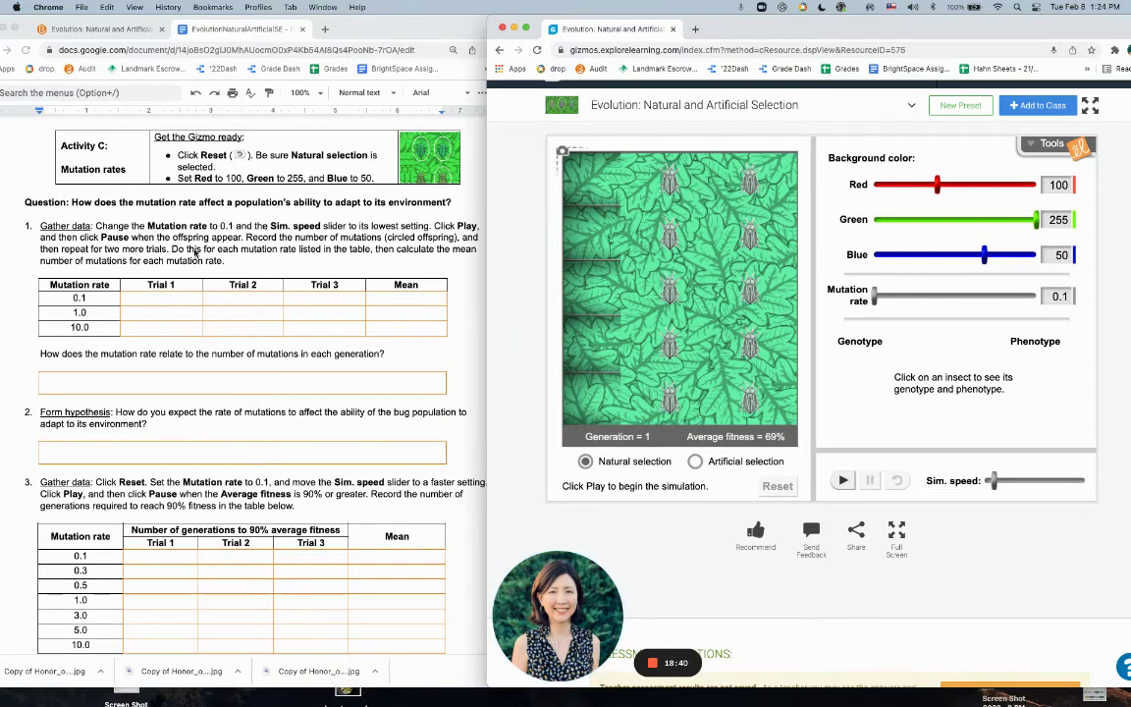
left_click(842, 480)
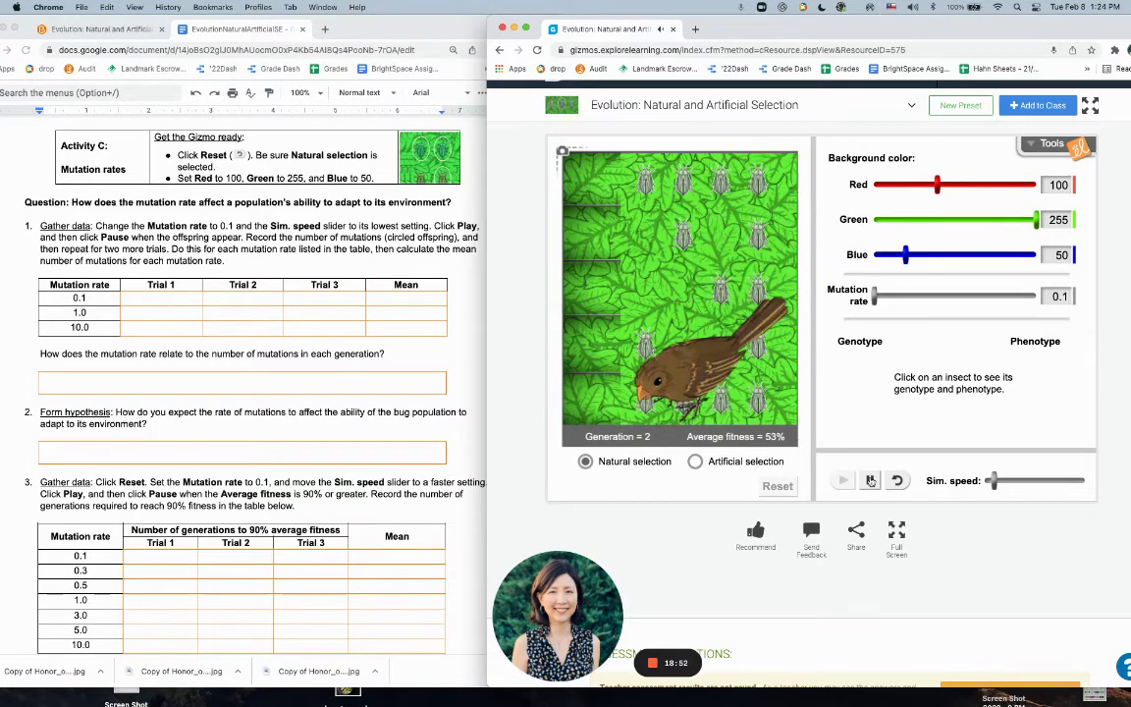
left_click(870, 480)
left_click(896, 481)
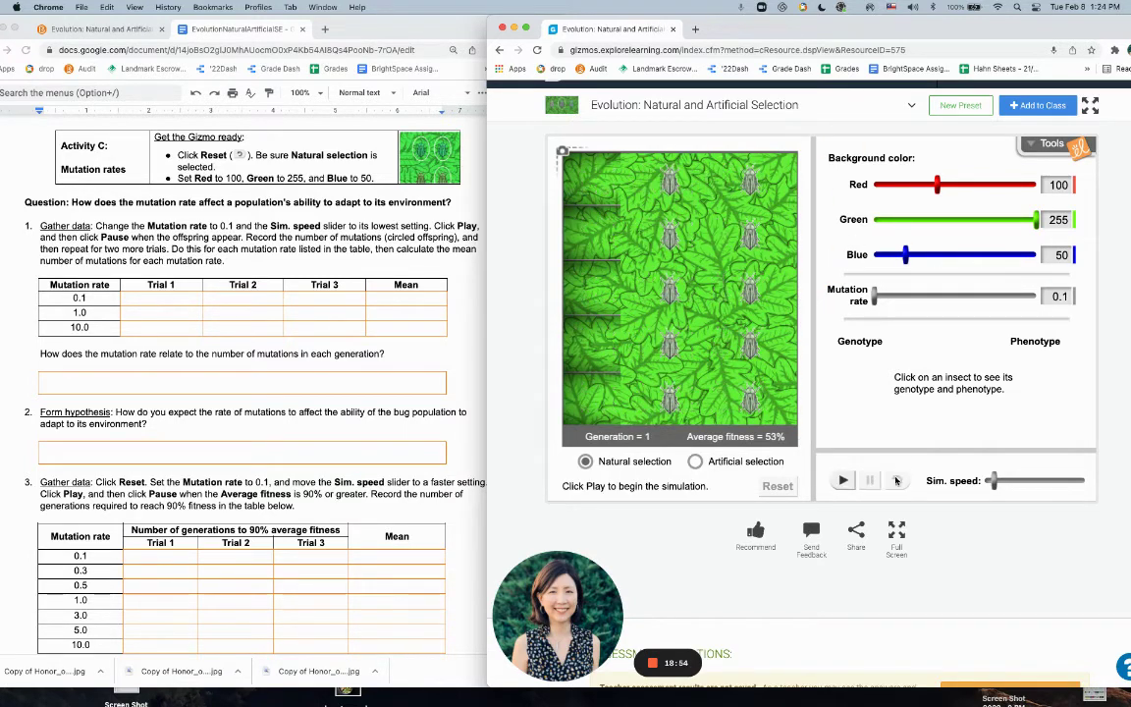
Run three more trials at mutation rate 0.1, pausing each when offspring appear, and lower the simulation speed to its minimum after the first.
left_click(845, 480)
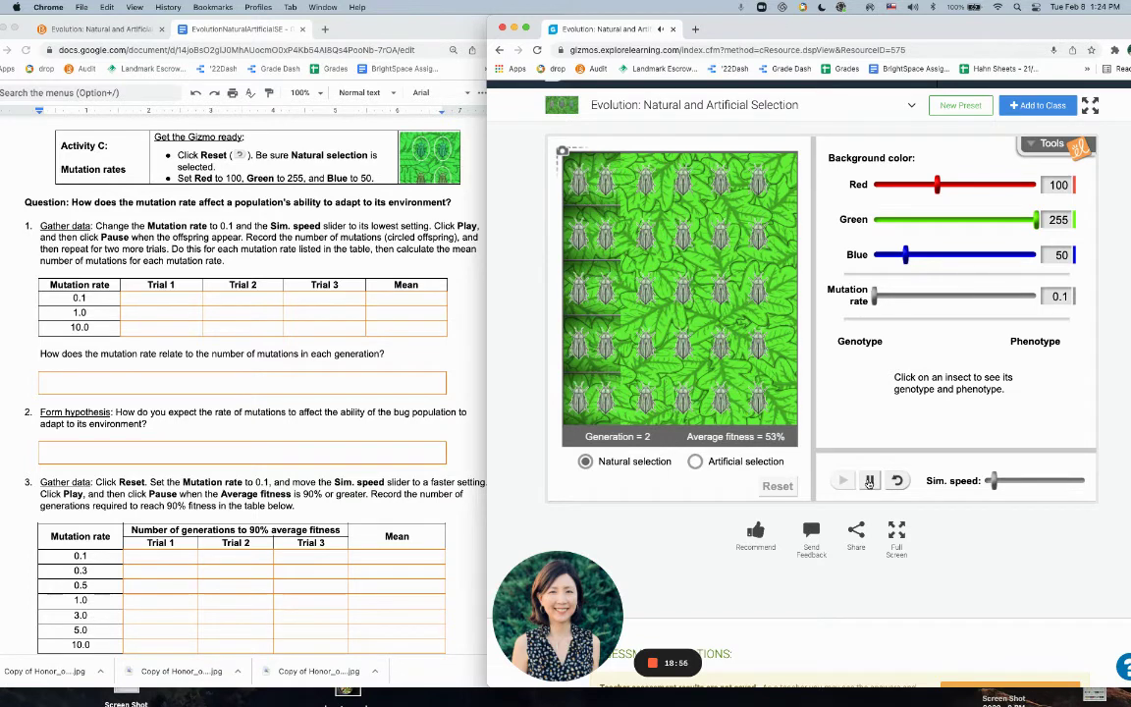
left_click(869, 480)
left_click_drag(994, 481, 969, 485)
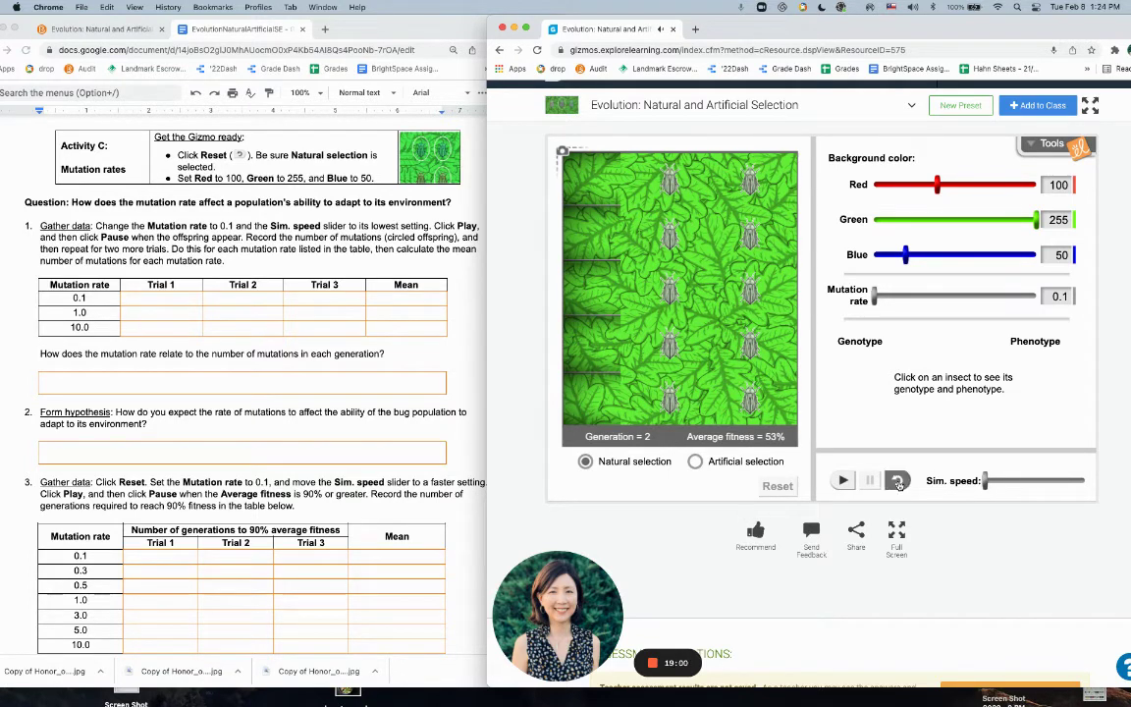
left_click(897, 481)
left_click(843, 480)
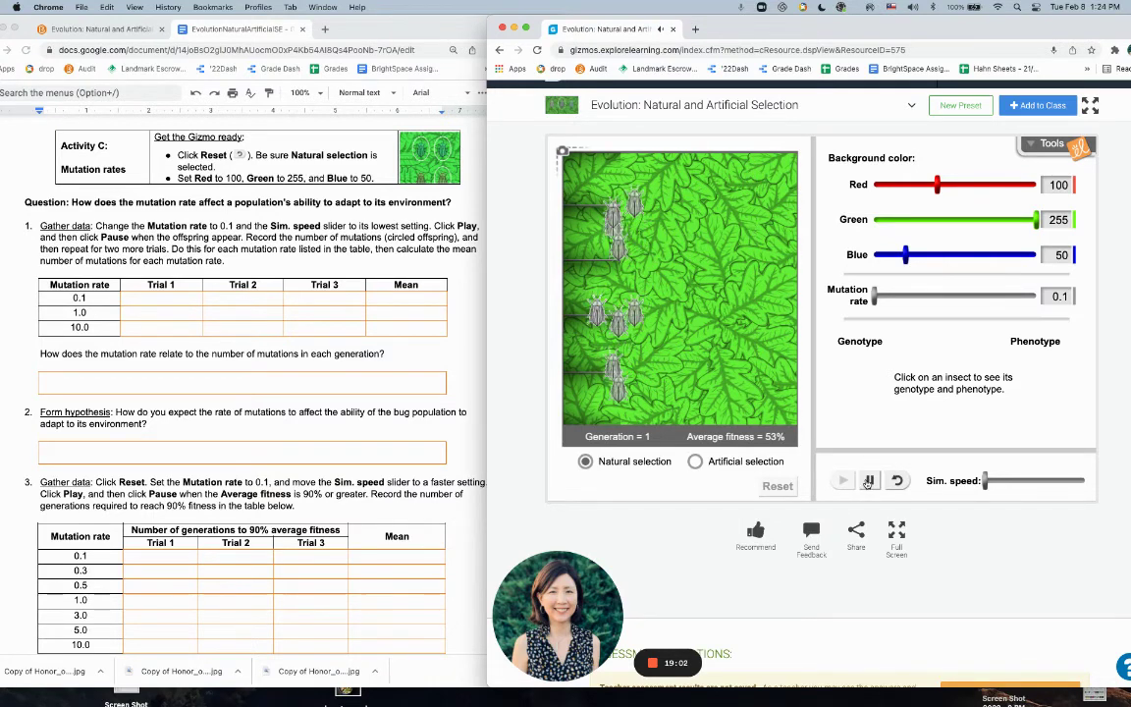
left_click(868, 480)
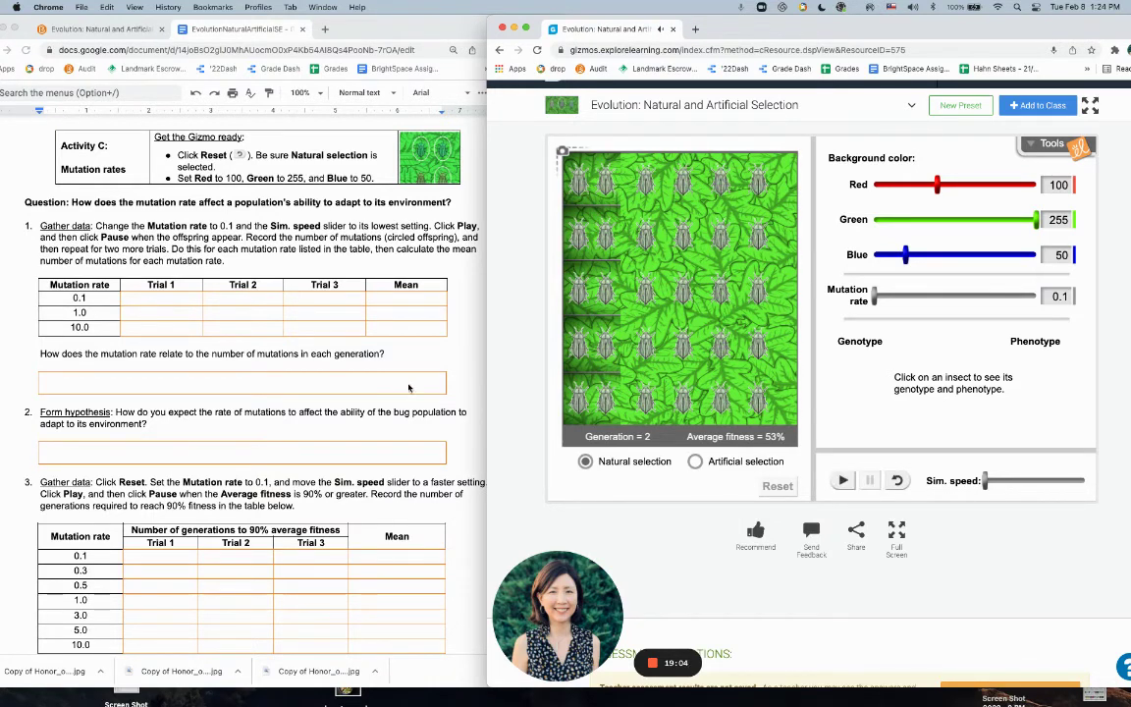
left_click(896, 481)
left_click(845, 480)
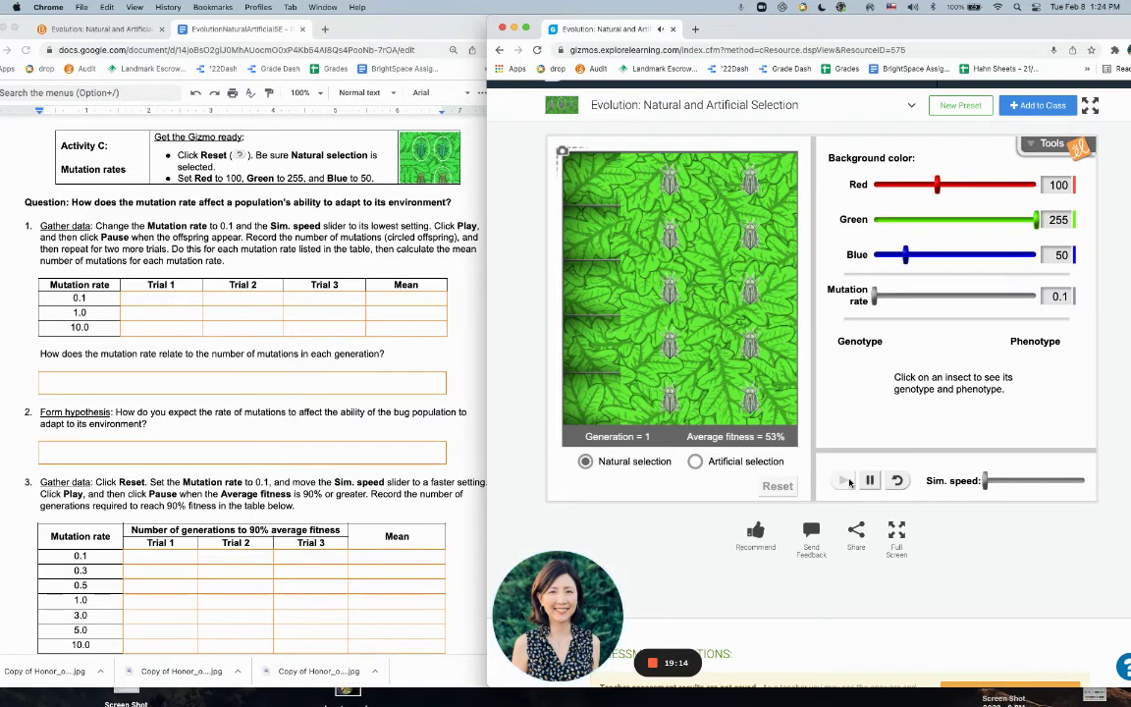
left_click(868, 482)
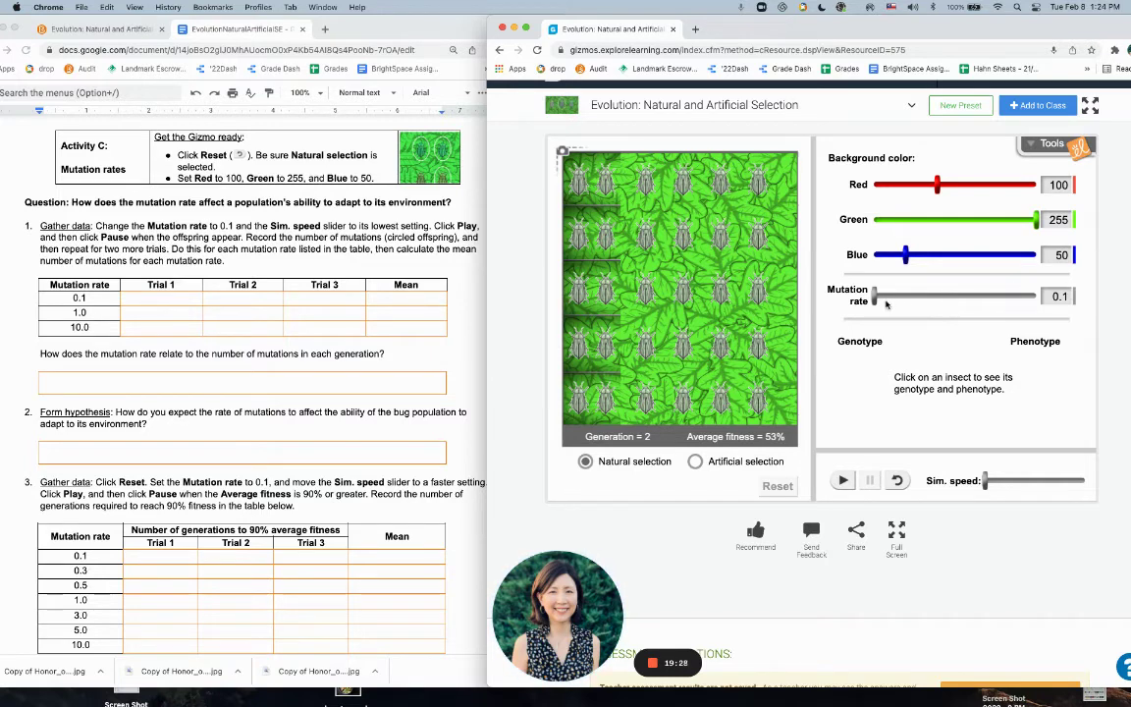
Set the mutation rate to 1.0 and run two trials at the lowest speed, pausing each once the offspring appear.
left_click_drag(875, 299, 891, 299)
left_click(902, 482)
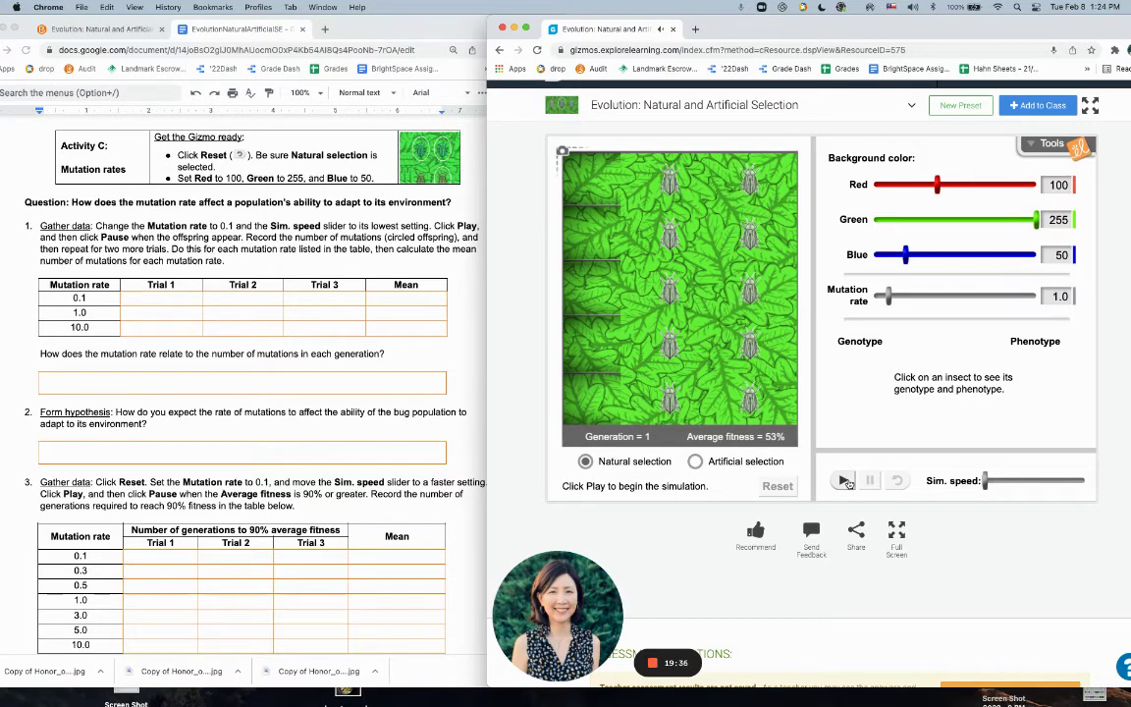
left_click(844, 482)
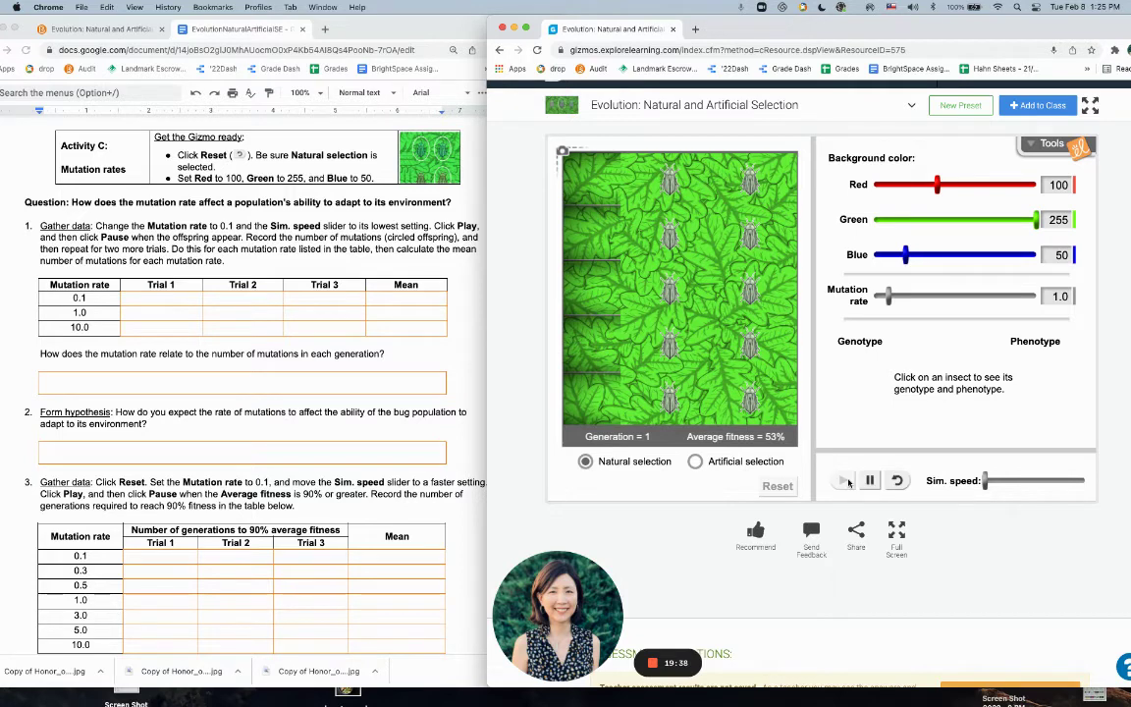
left_click(872, 481)
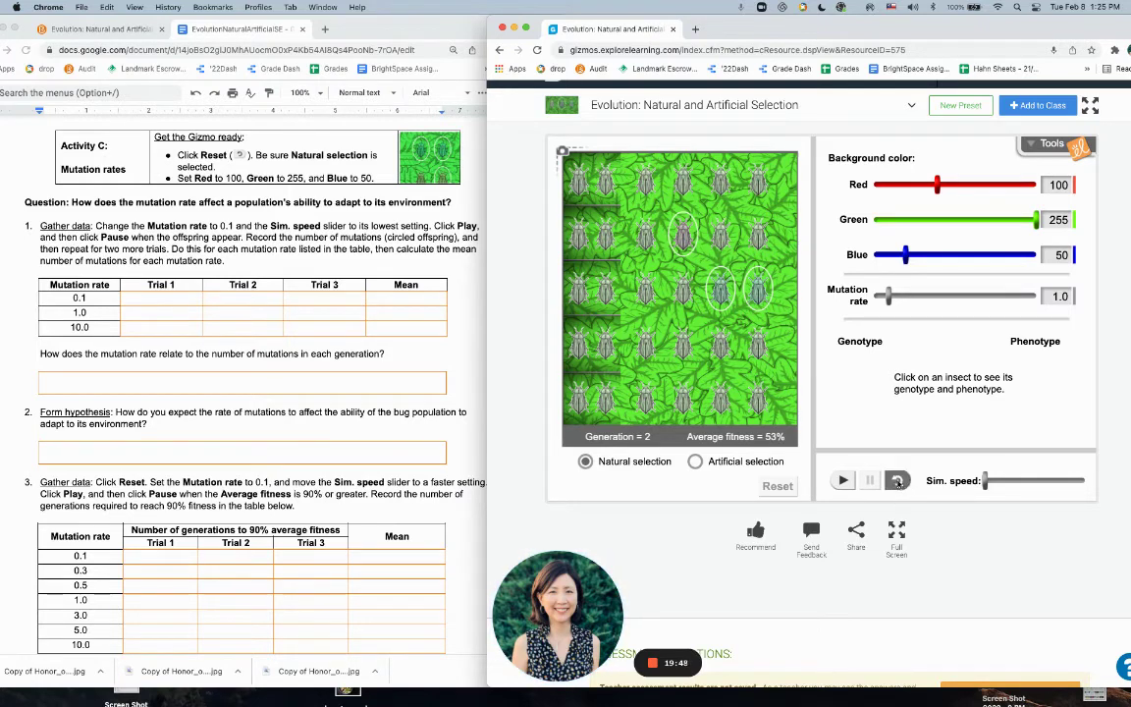
left_click(895, 480)
left_click(844, 480)
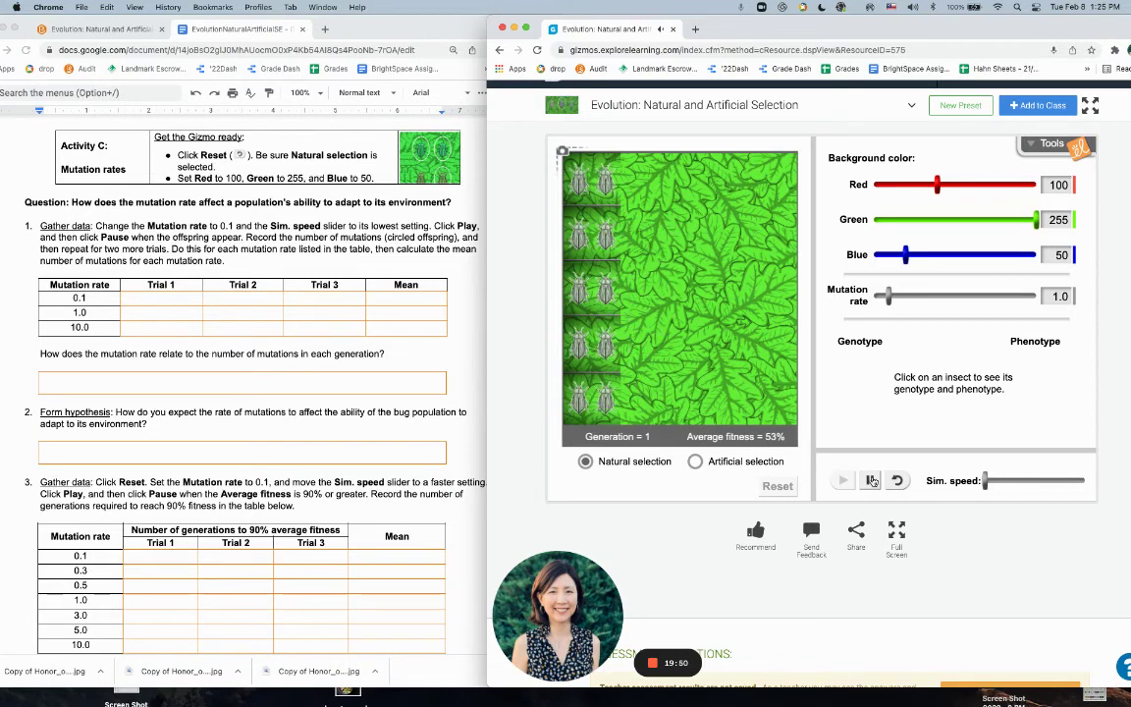
left_click(870, 480)
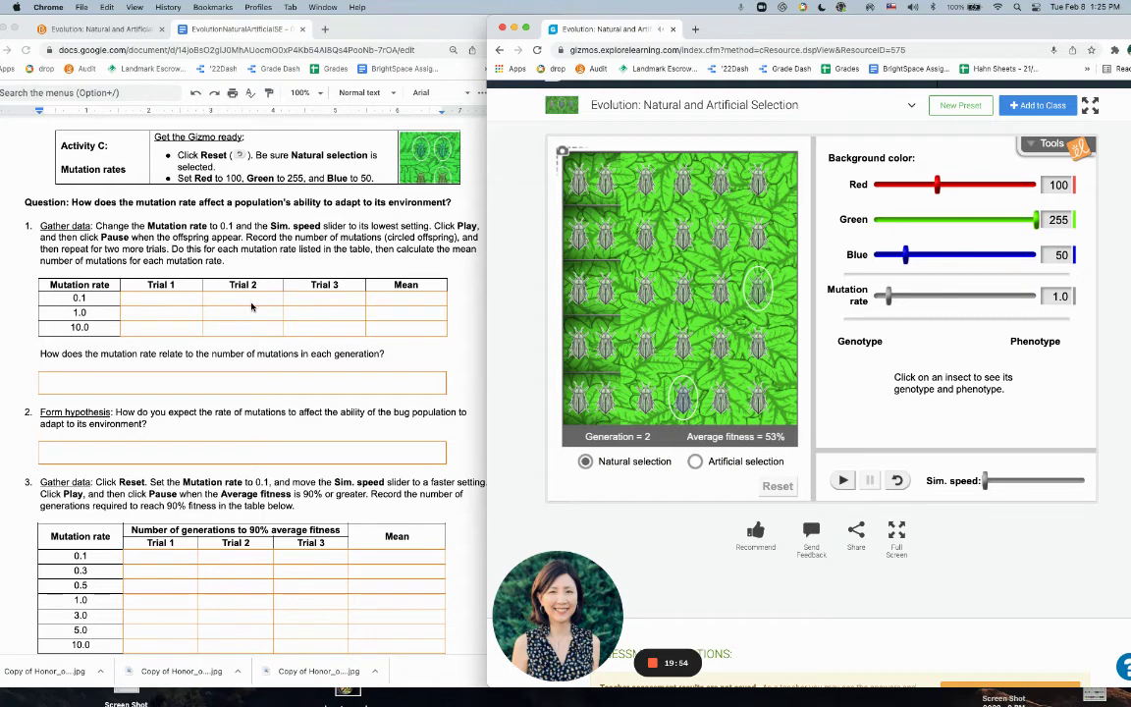
Go to worksheet question 3 and run a fresh trial at mutation rate 1.0 with increased speed, pausing once average fitness exceeds 90%.
scroll(279, 334, "down", 3)
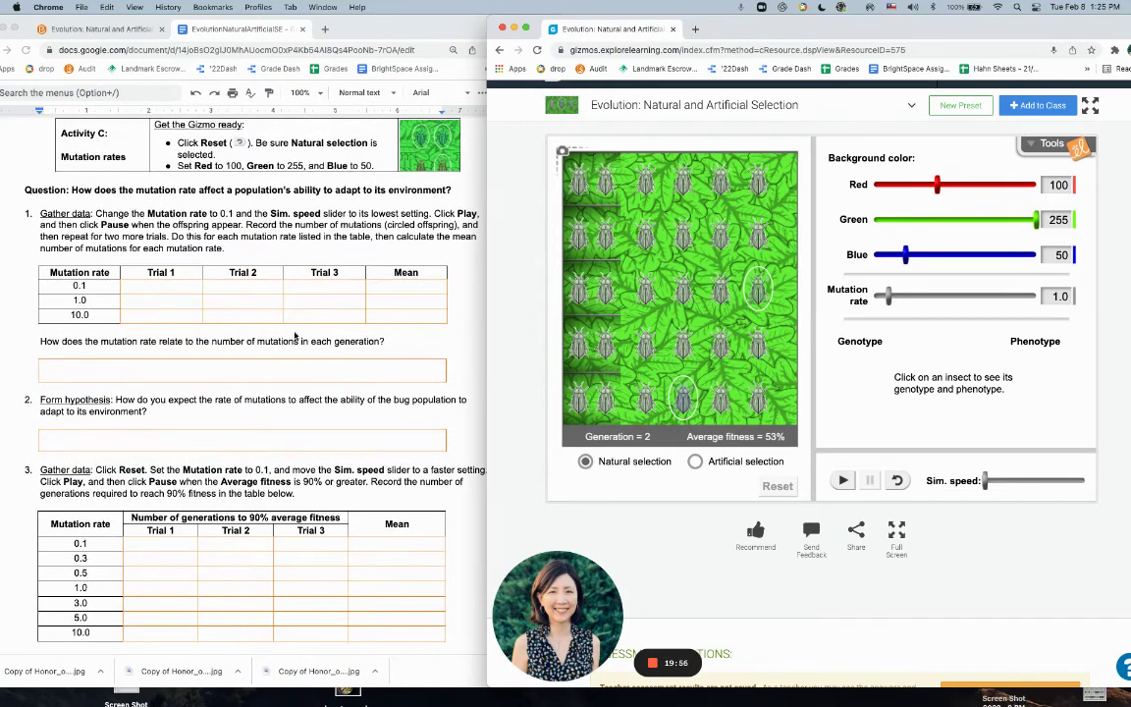
scroll(294, 336, "down", 4)
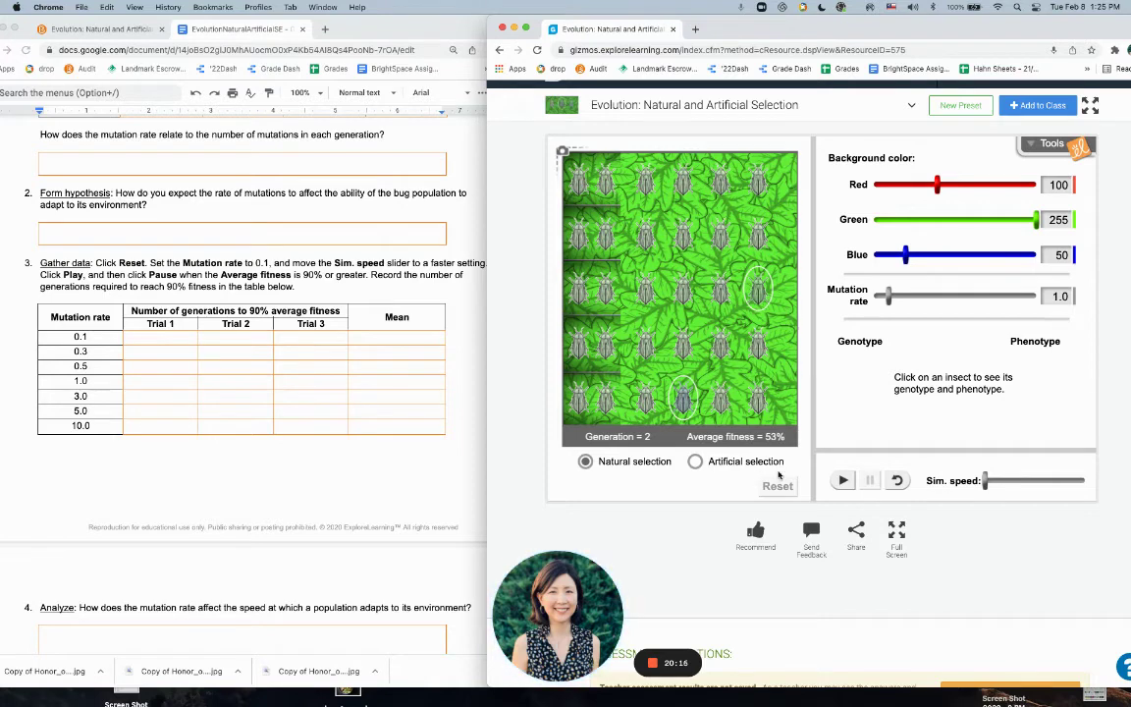
left_click(897, 480)
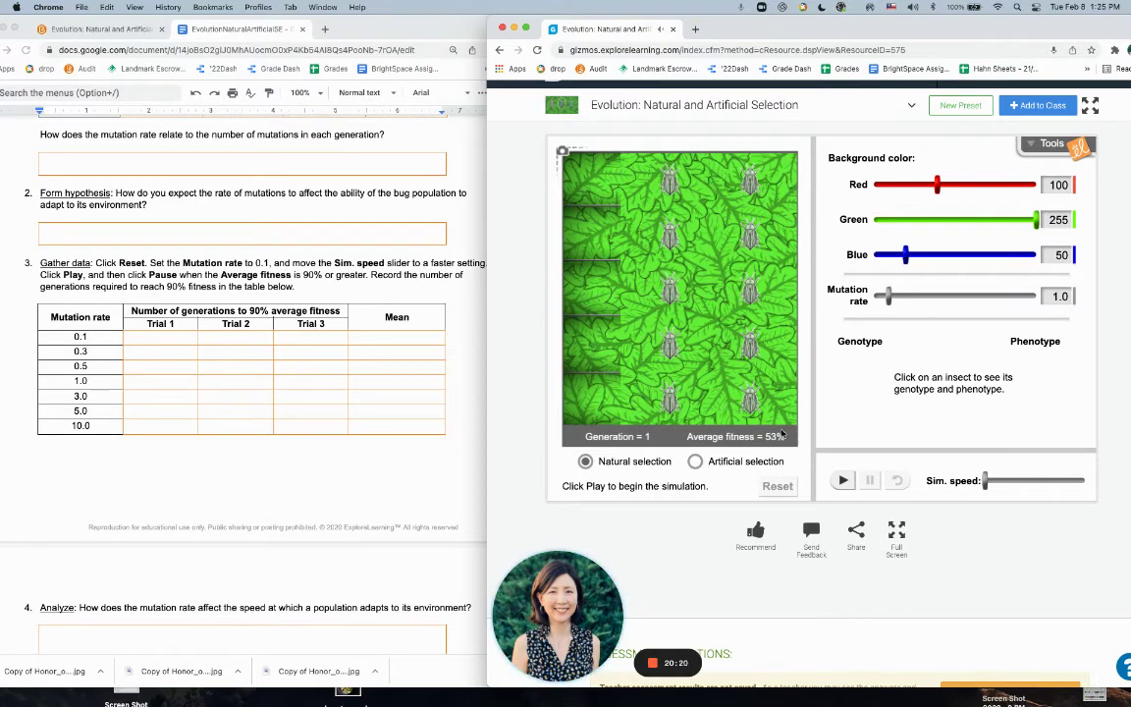
left_click(844, 481)
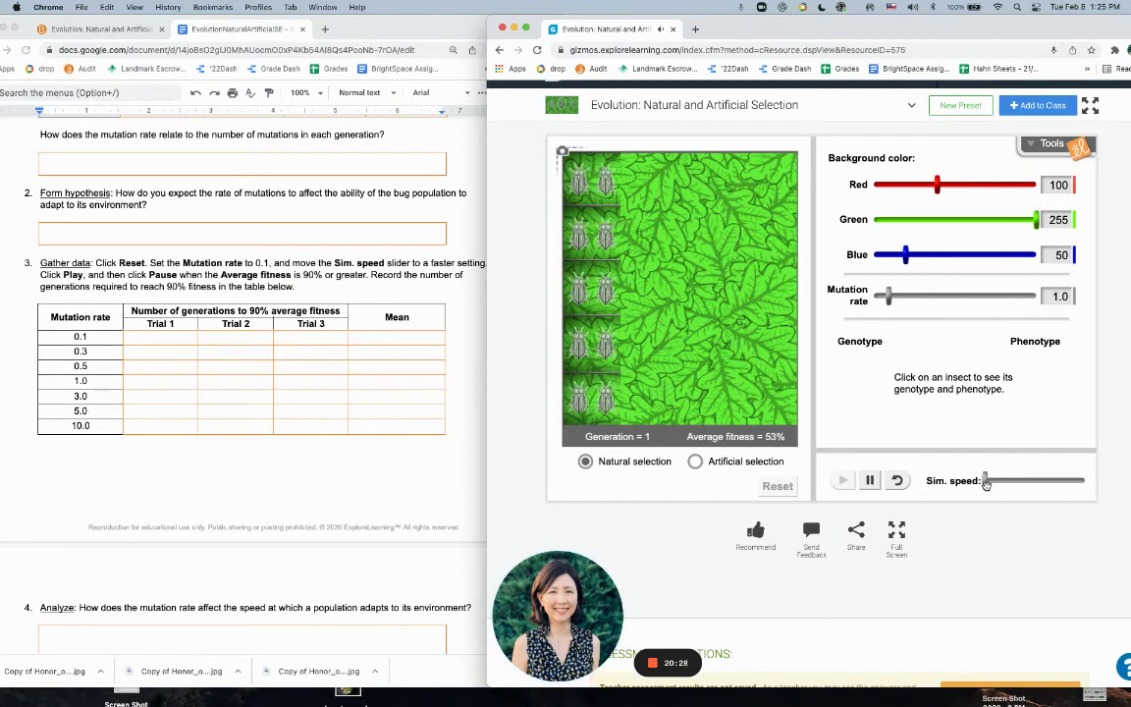
left_click_drag(988, 482, 992, 485)
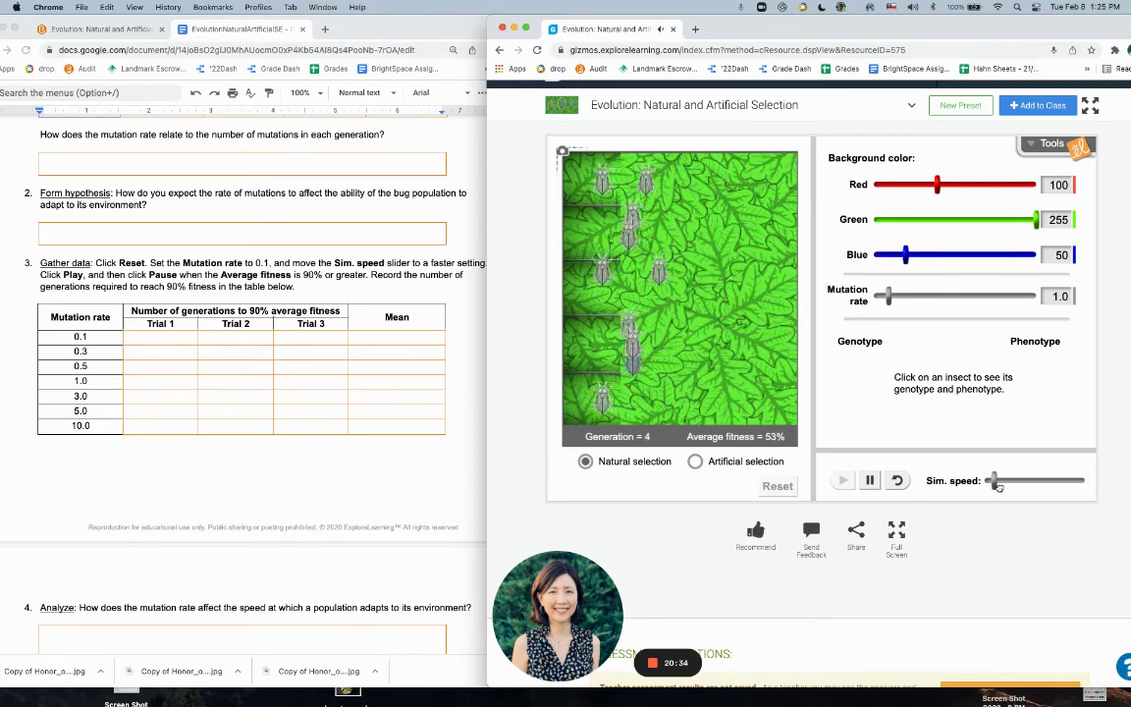
left_click_drag(996, 485, 1003, 483)
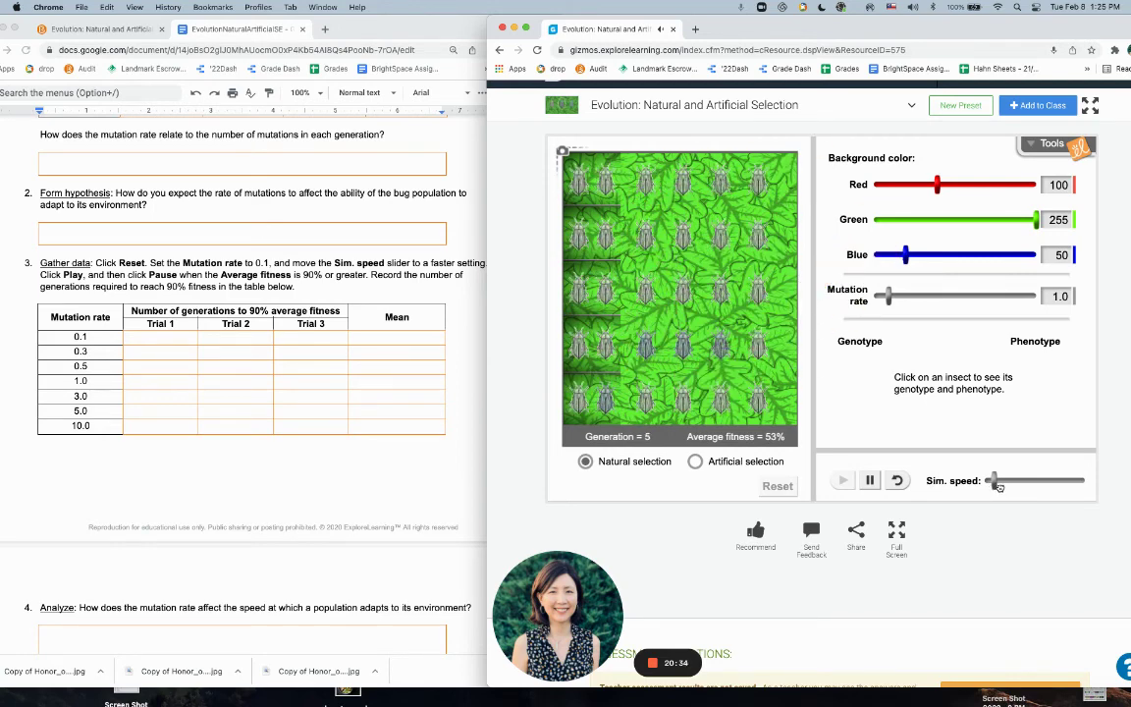
left_click(871, 480)
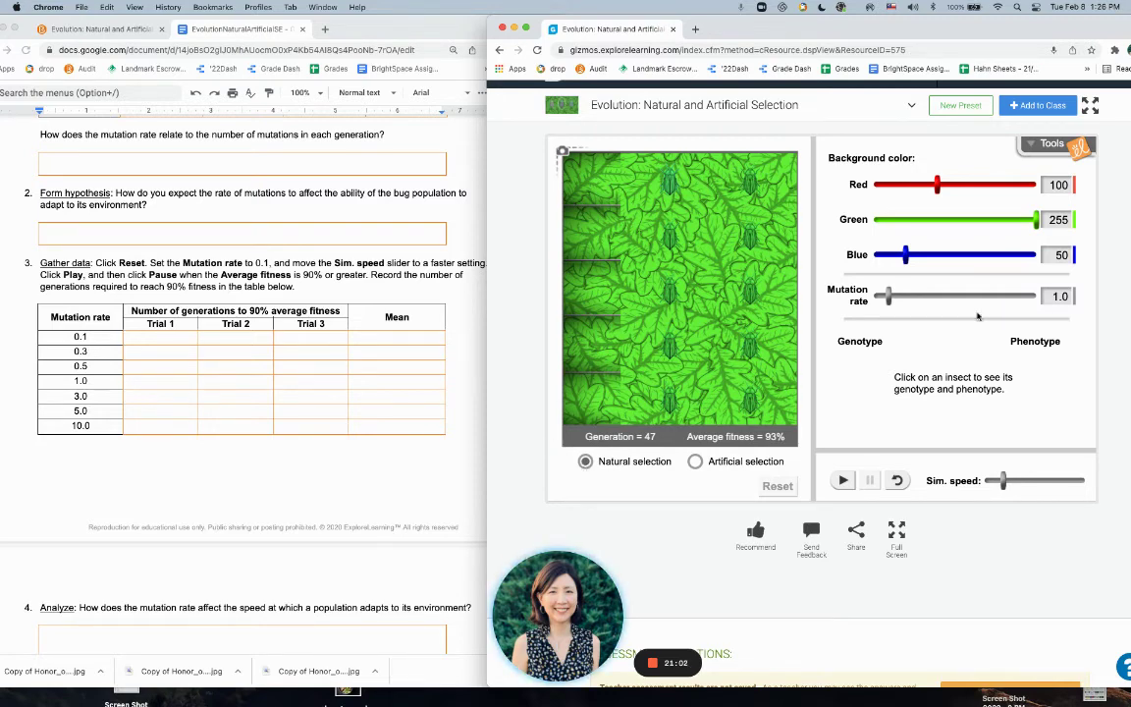
Set the mutation rate to 0.1, reset, and run a trial with increased speed, pausing for good once average fitness exceeds 90%.
left_click_drag(890, 299, 848, 302)
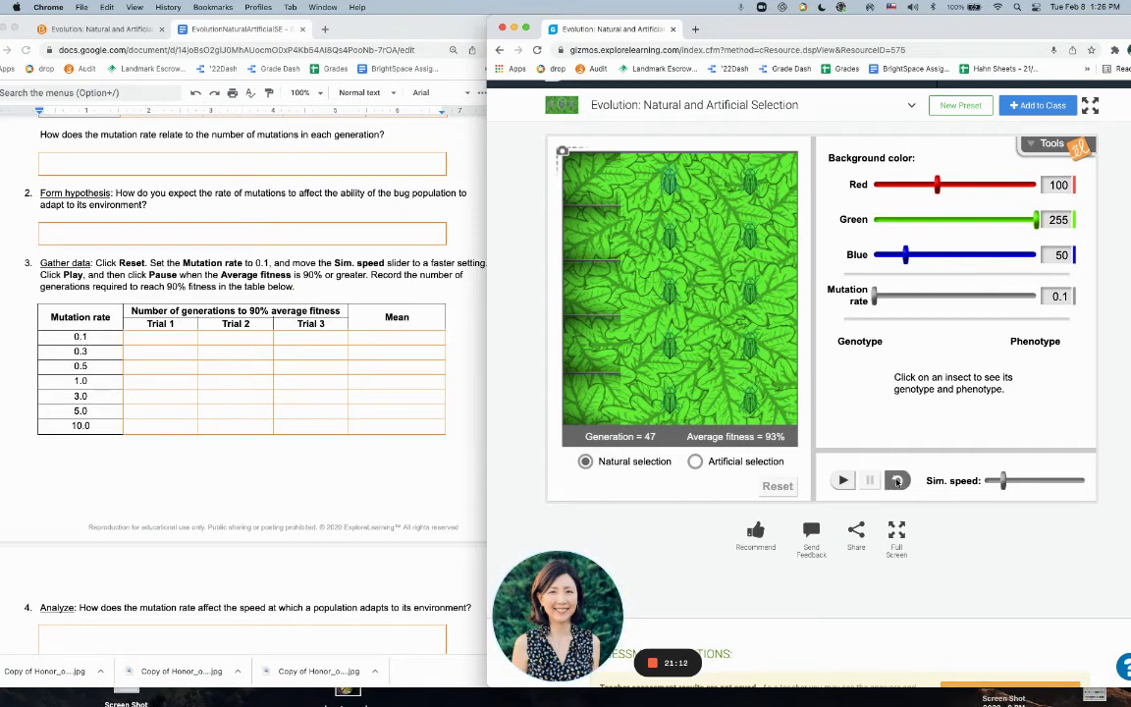
left_click(778, 485)
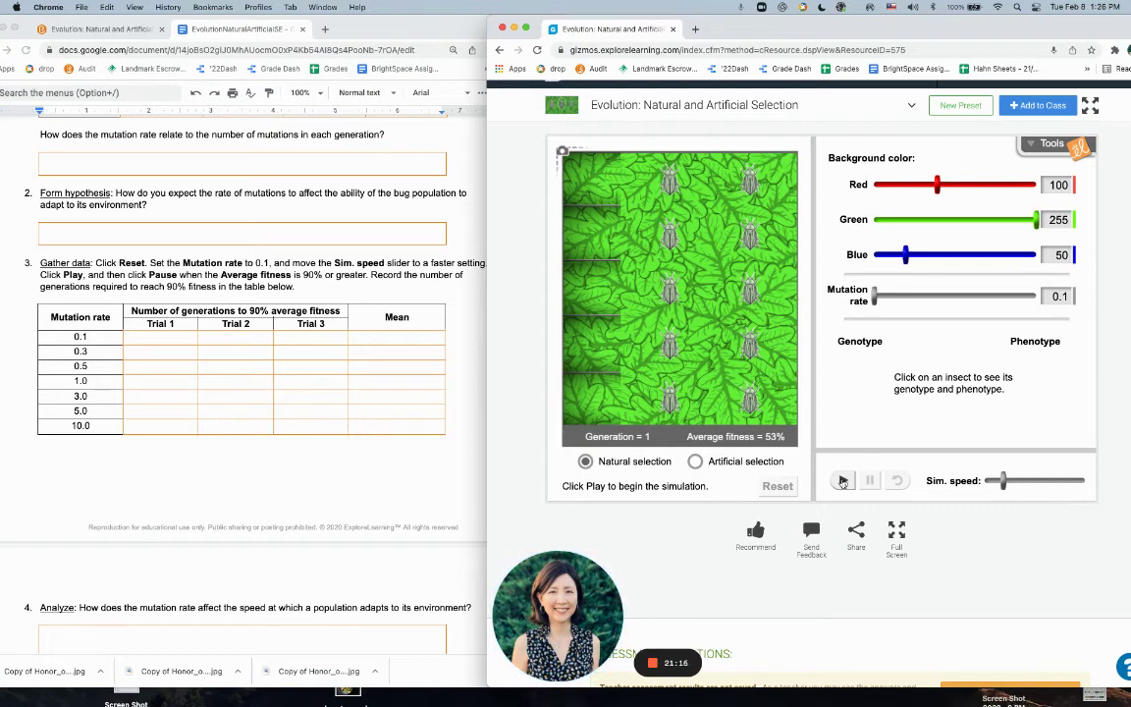
left_click(842, 481)
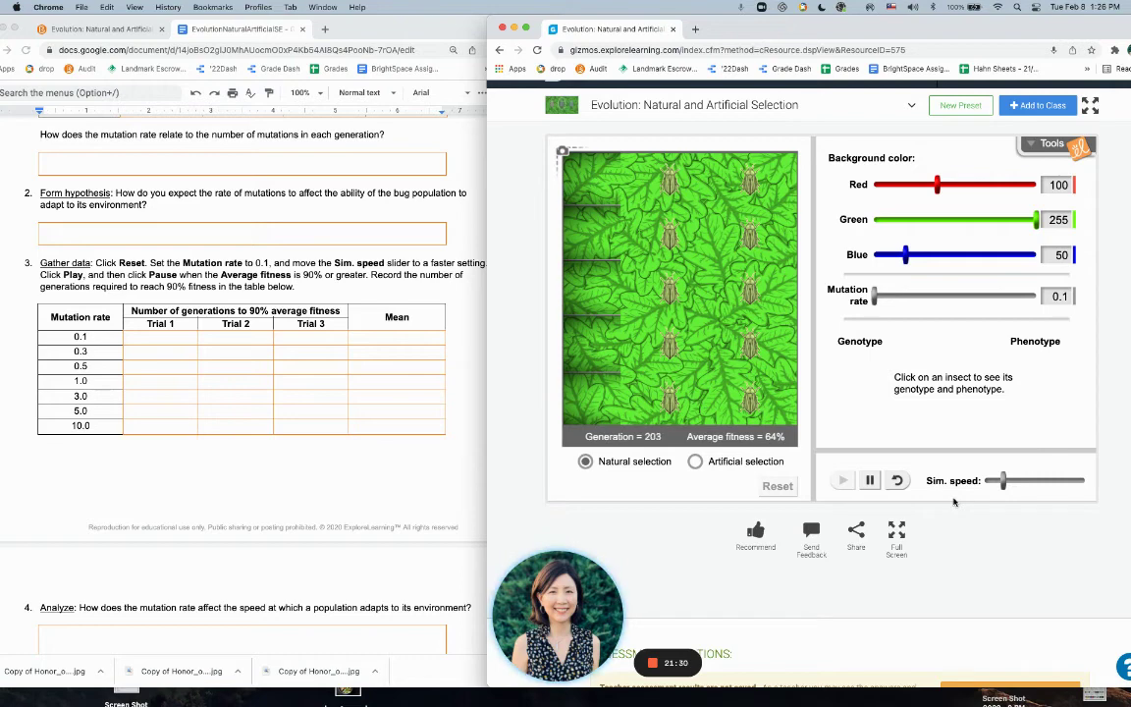
left_click(1013, 480)
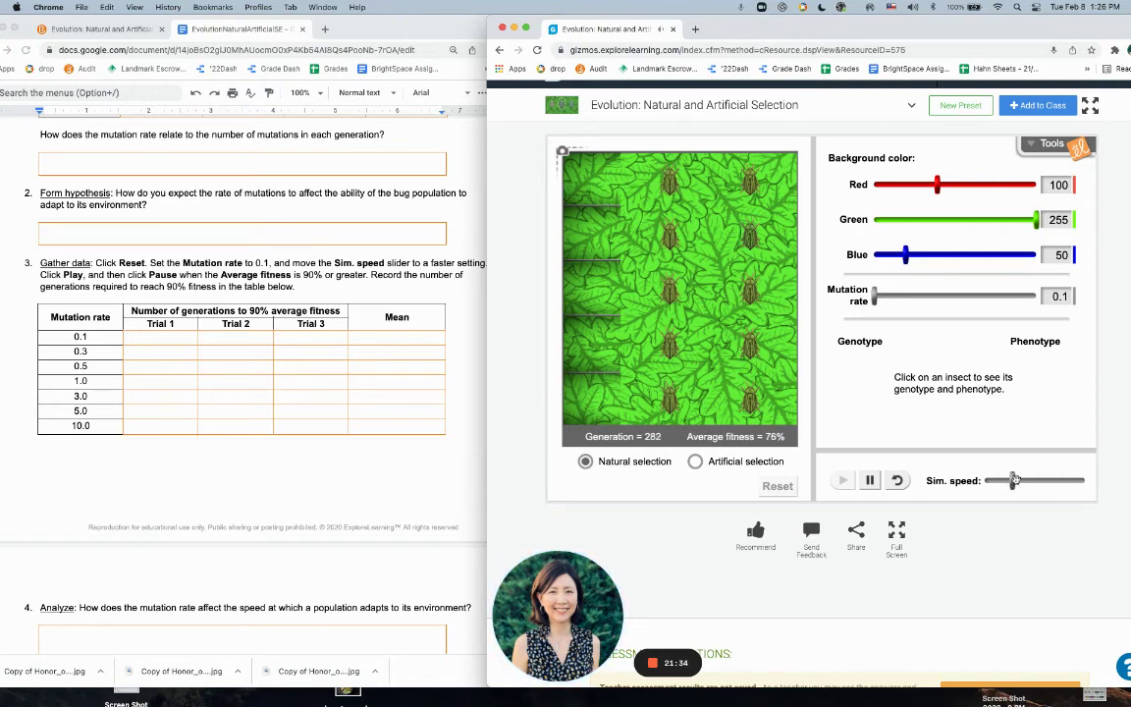
left_click(870, 480)
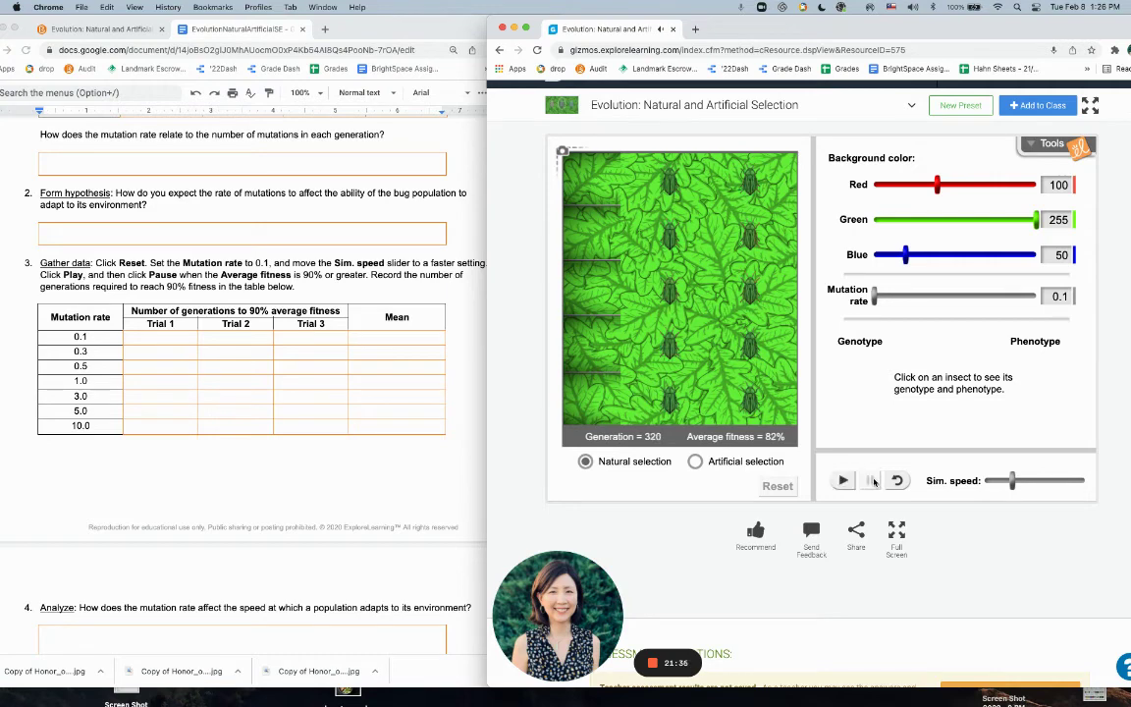
left_click(843, 480)
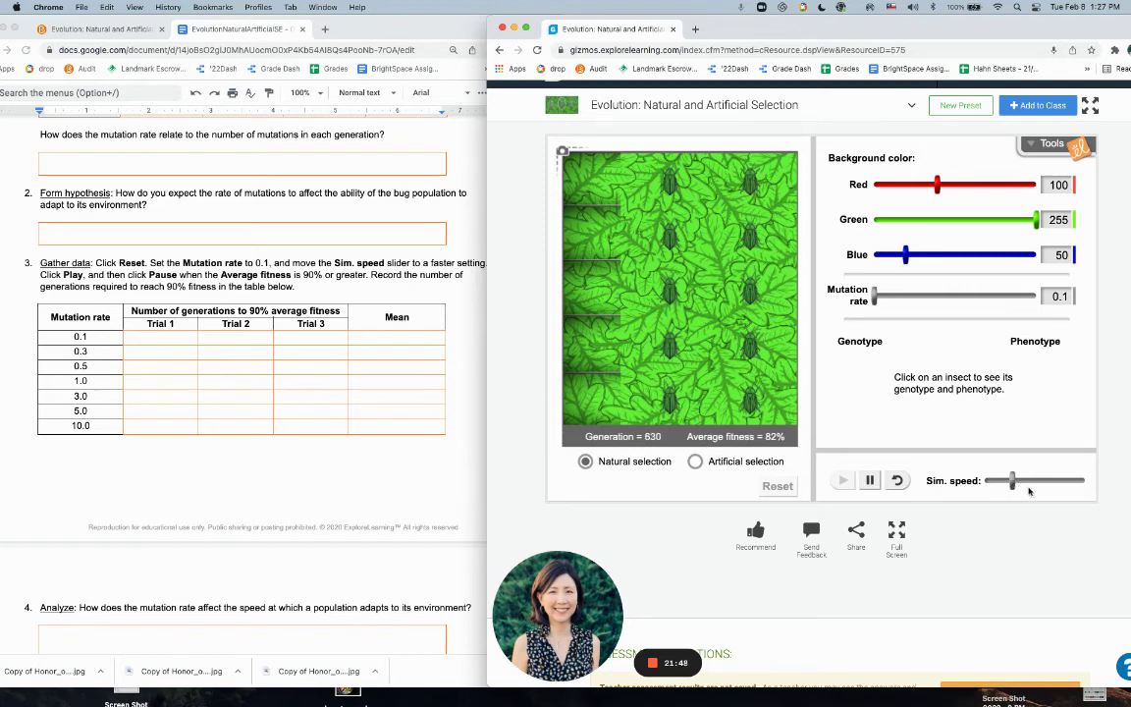
left_click(871, 481)
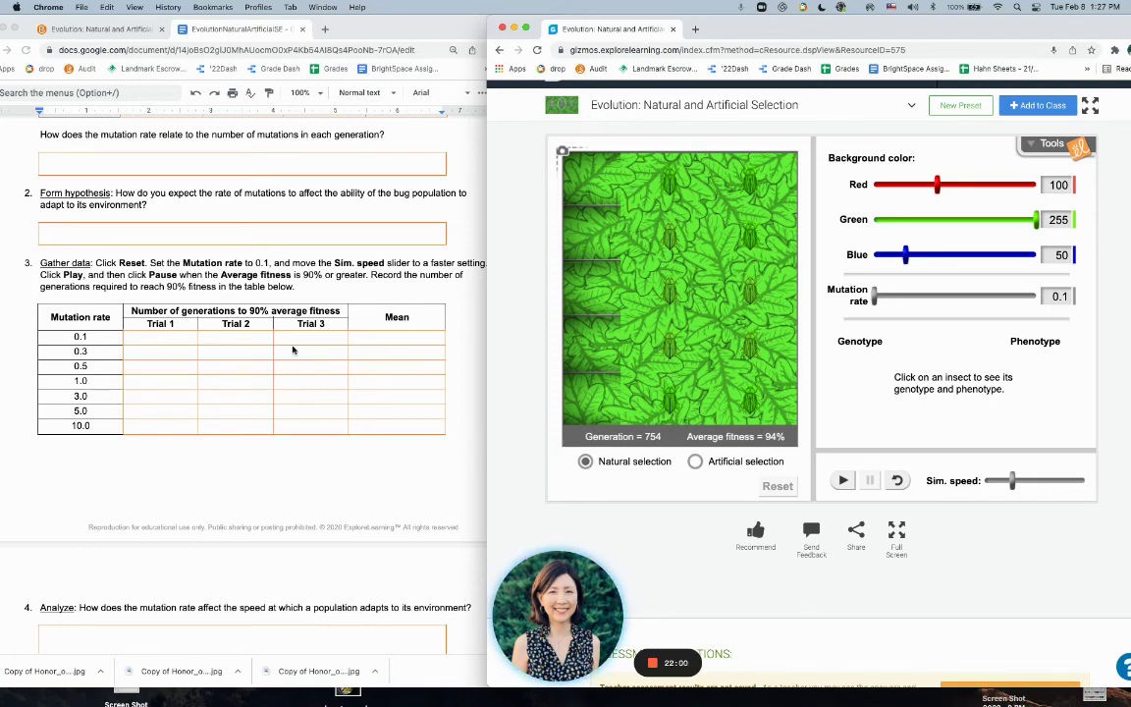
Record 754 as the Trial 1 generations for mutation rate 0.1 in the question 3 table, and return to the Gizmo window.
left_click(166, 340)
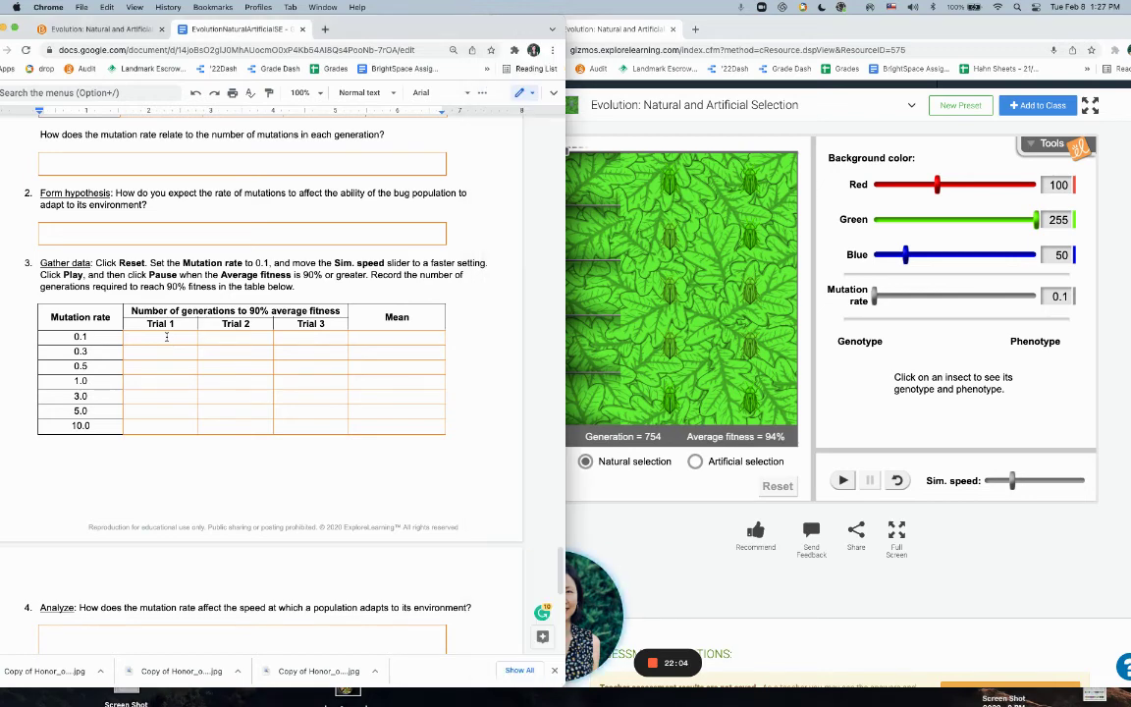
type("754")
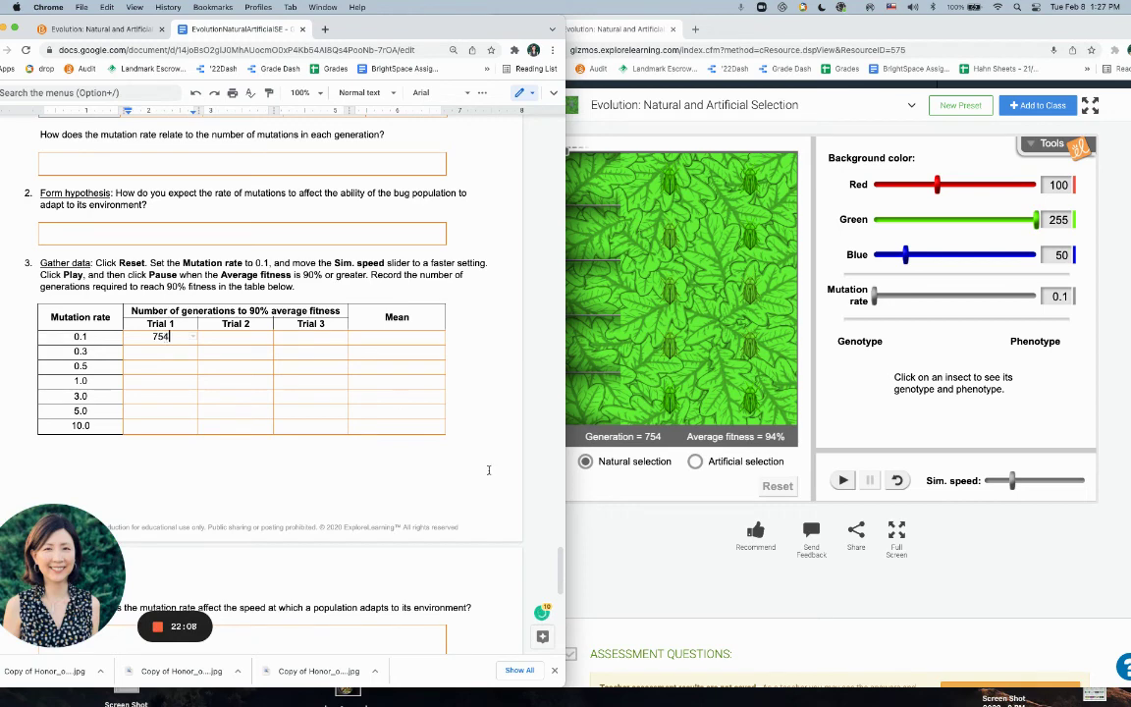
left_click(593, 470)
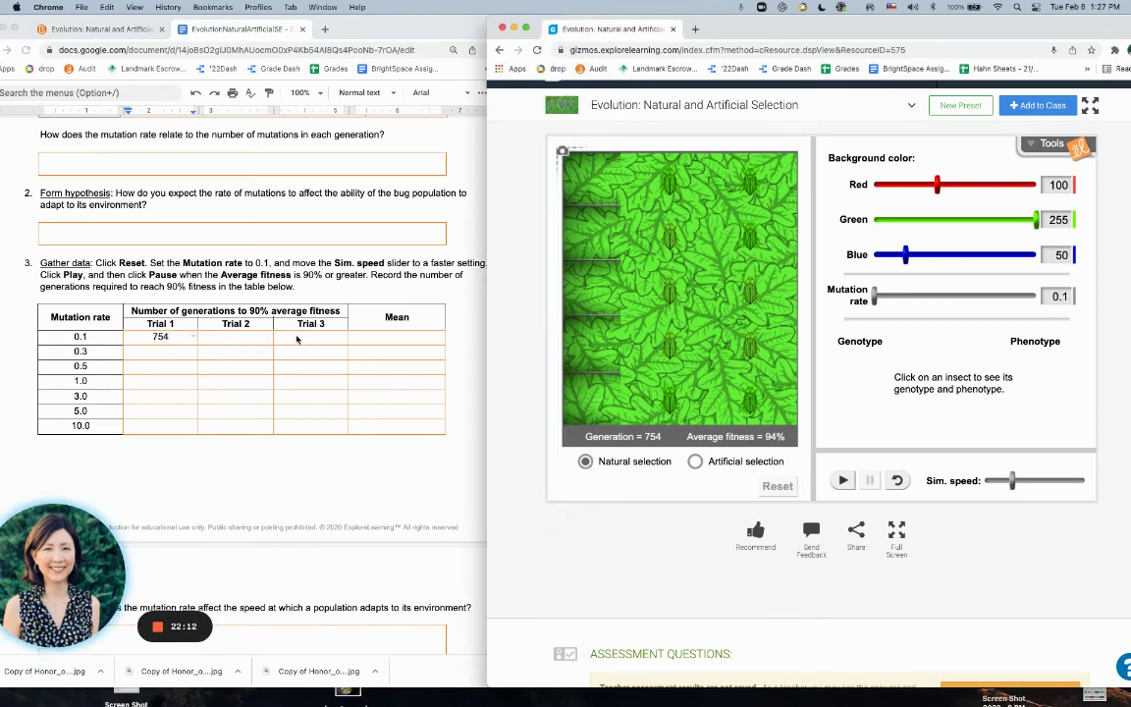
Set the mutation rate to 0.3 and run a new trial, pausing it once average fitness exceeds 90%.
double_click(1055, 295)
type(".3")
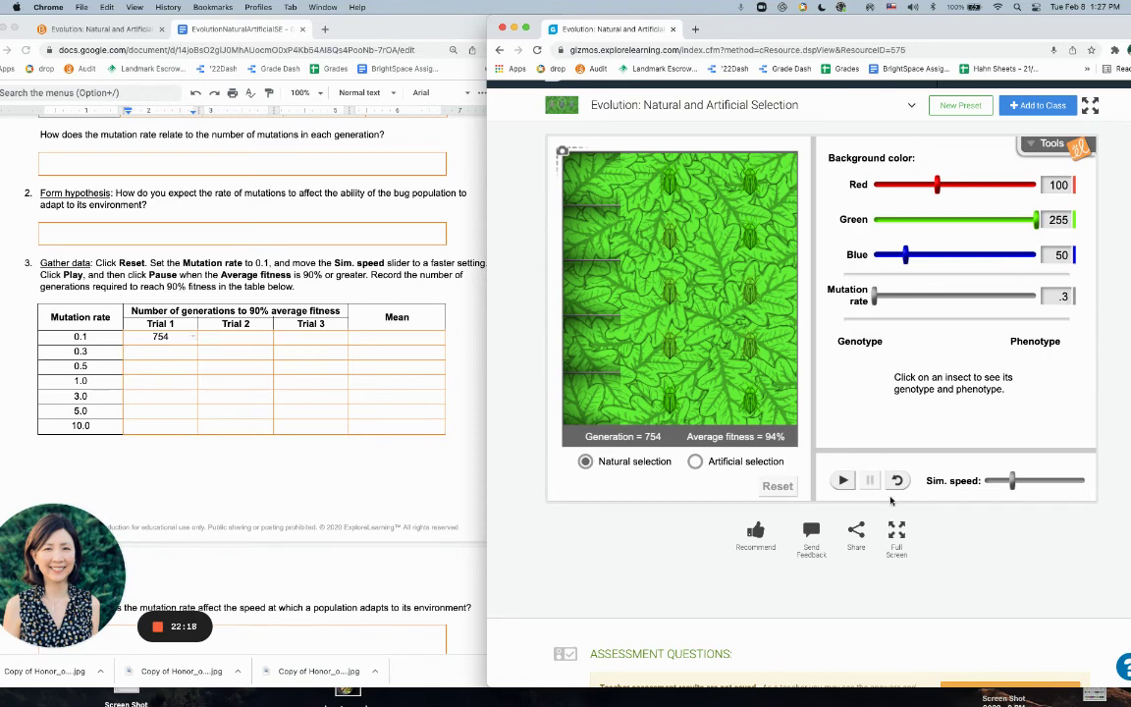
key("Return")
left_click(842, 481)
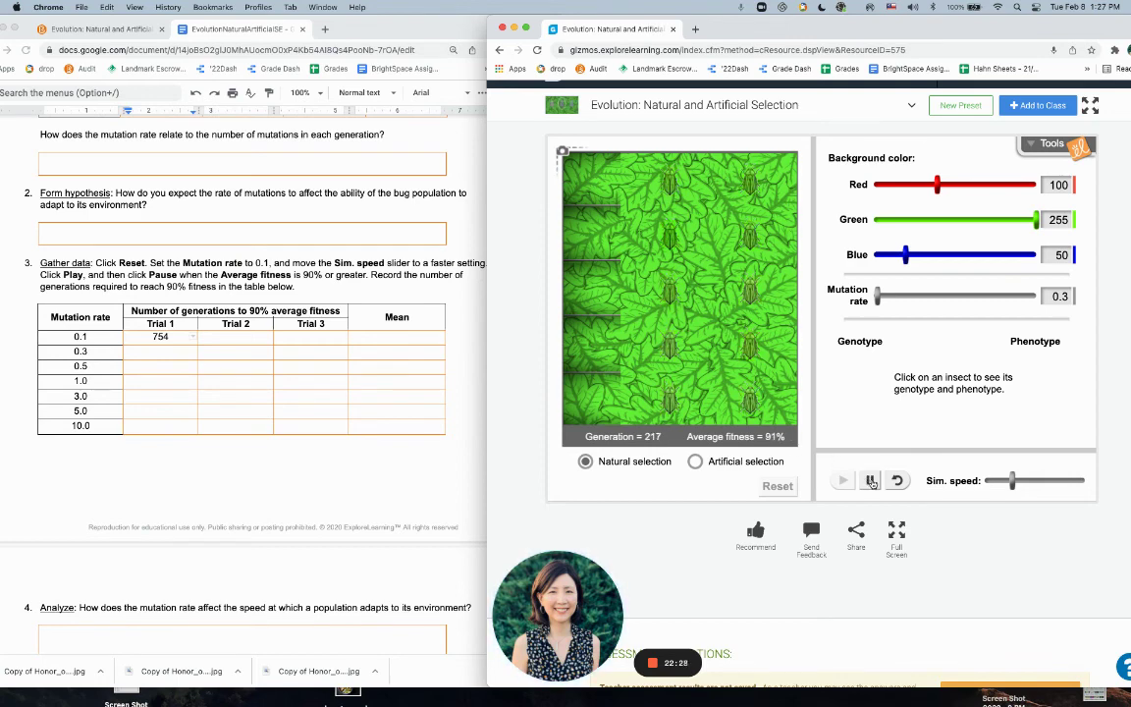
left_click(871, 480)
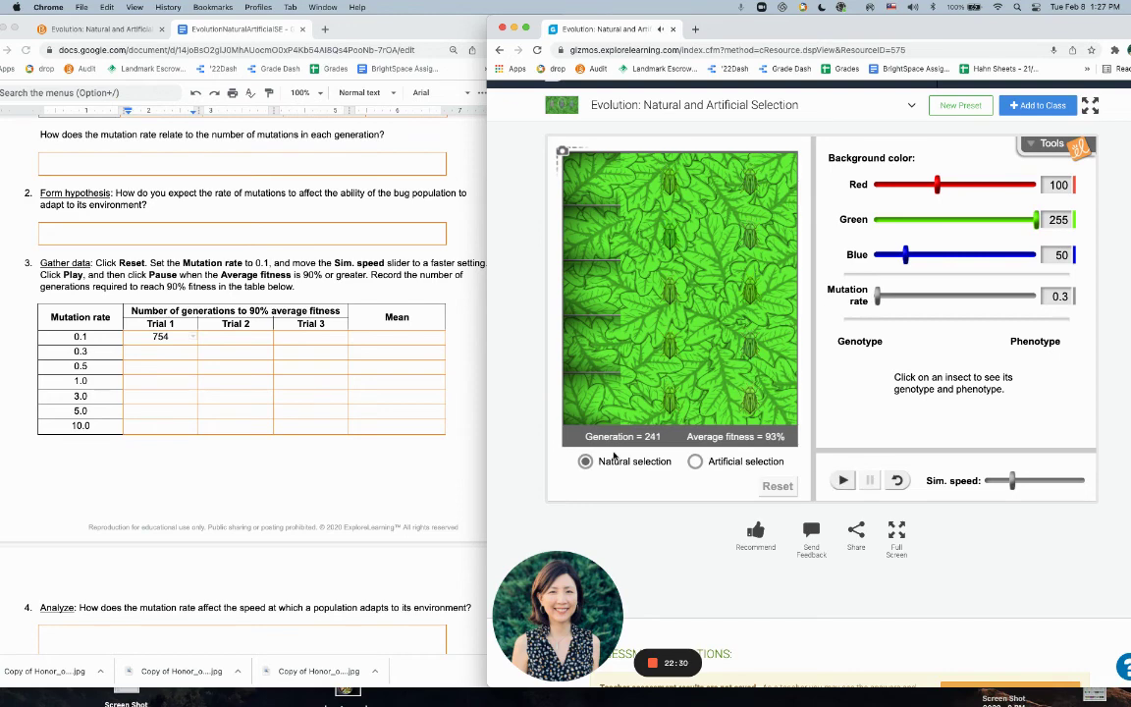
Record 241 as the Trial 1 generations for mutation rate 0.3 in the worksheet table, and move on to questions 4 and 5.
left_click(156, 355)
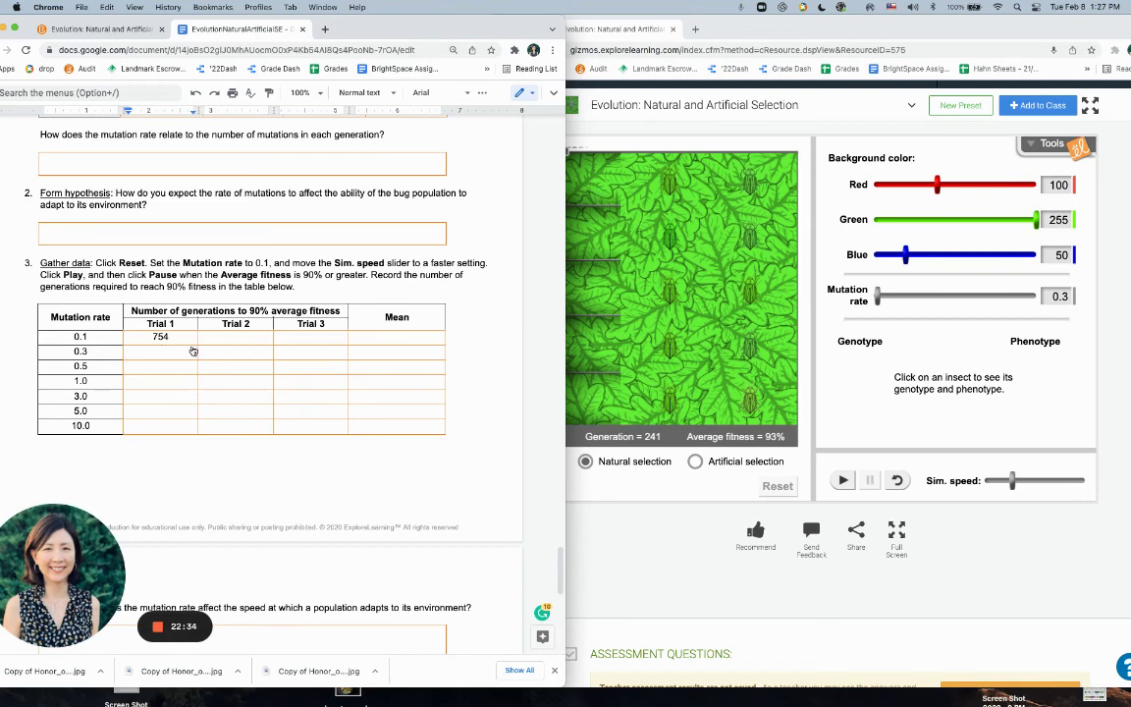
type("241")
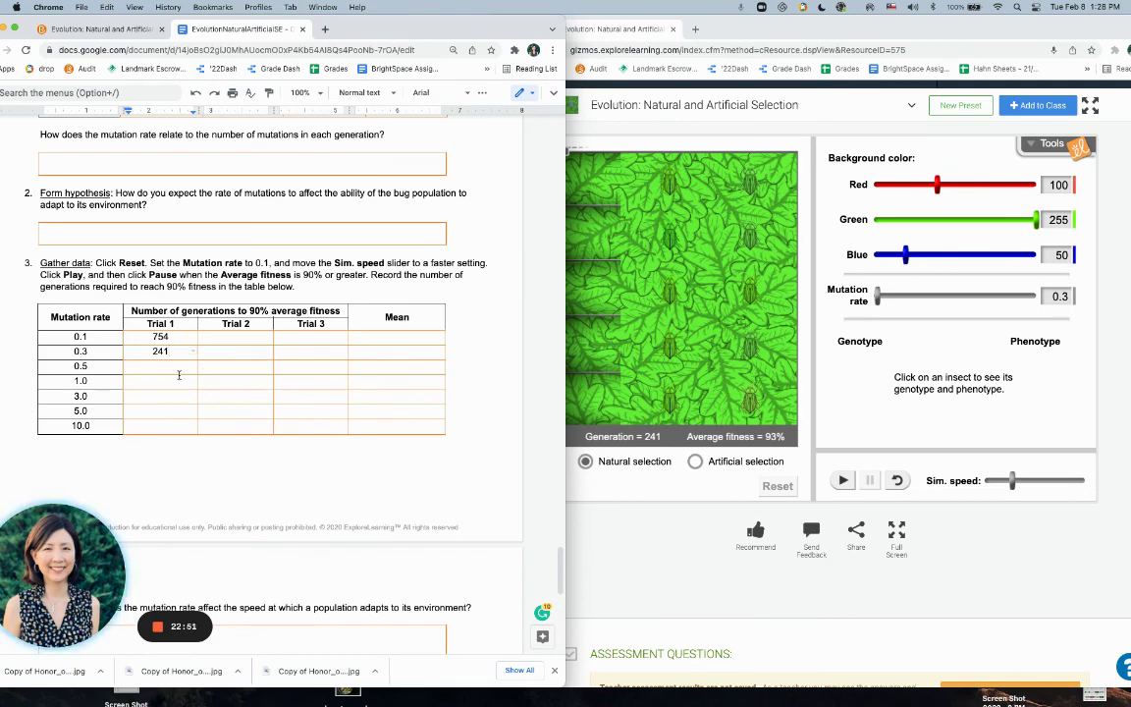
scroll(327, 397, "down", 2)
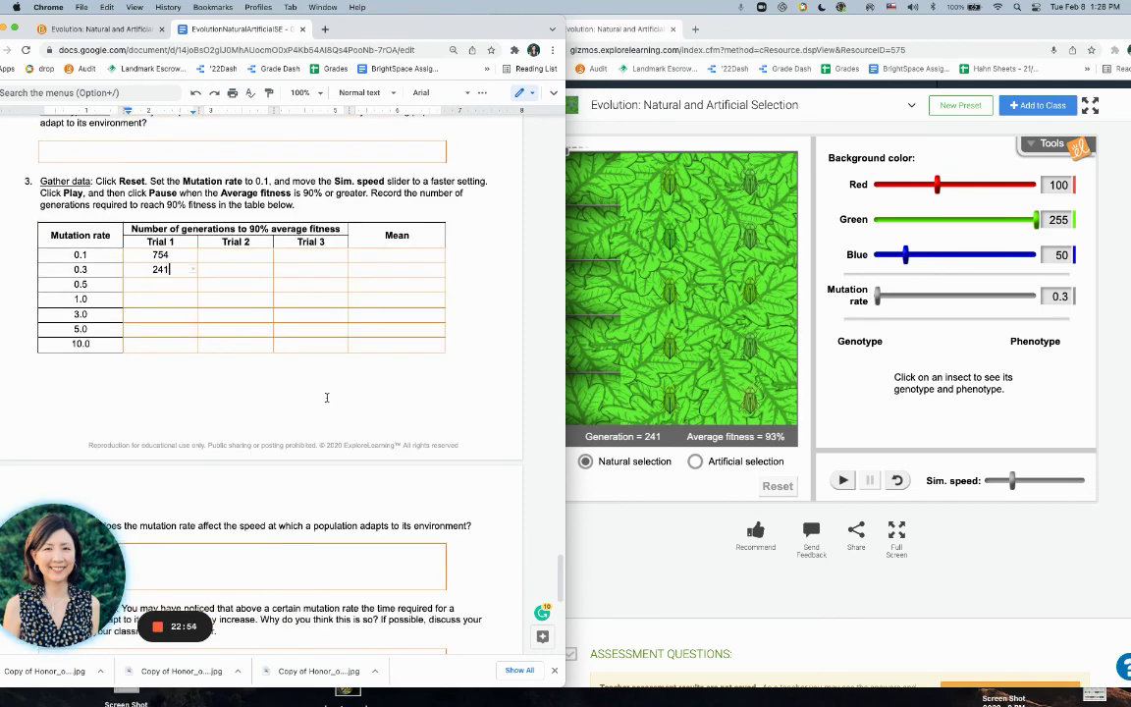
scroll(327, 396, "down", 2)
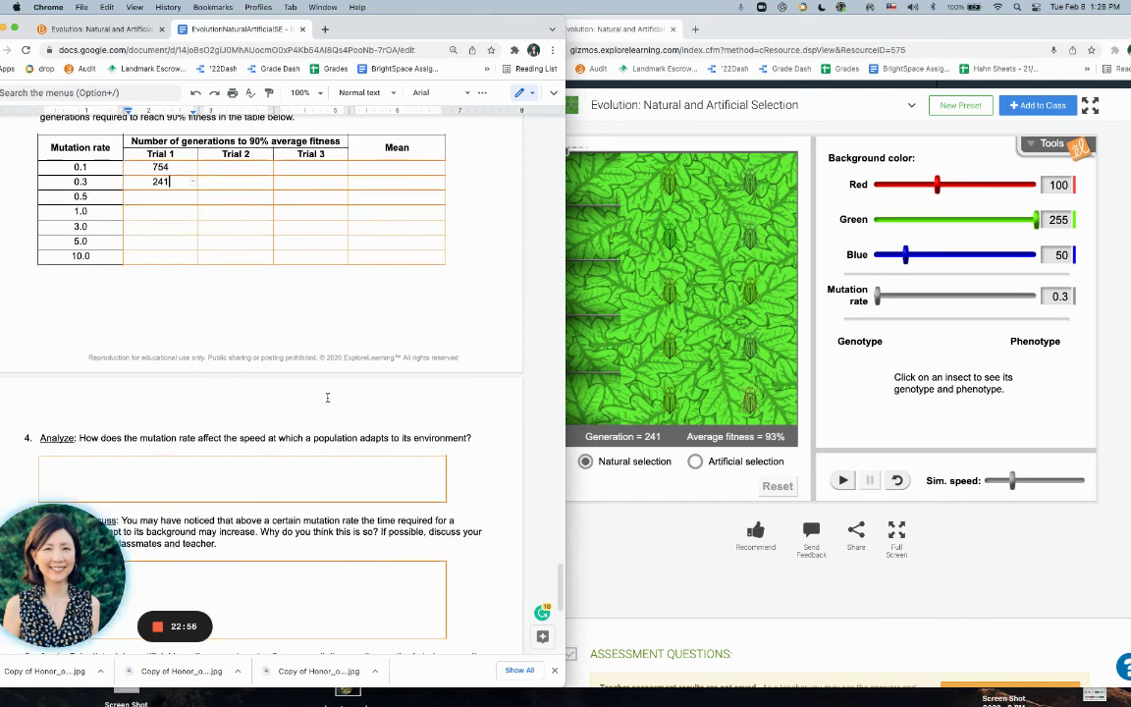
Review Activity C questions 4 through 7 in the worksheet, down to the end of the document.
scroll(327, 397, "down", 1)
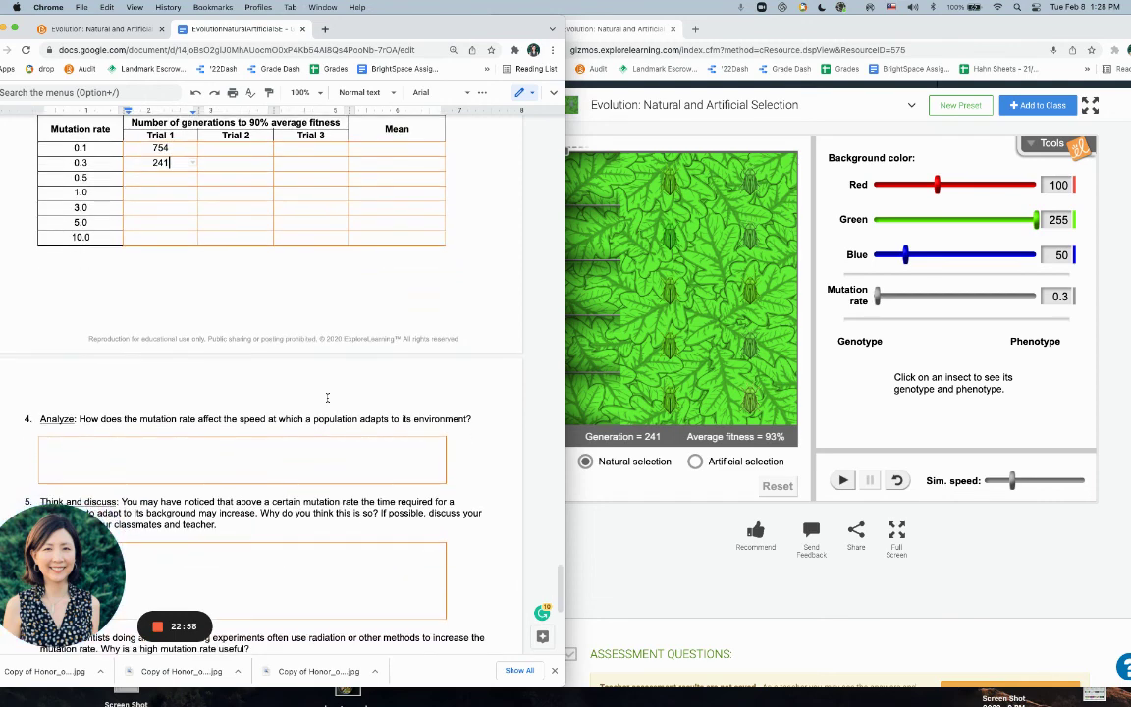
scroll(327, 396, "down", 1)
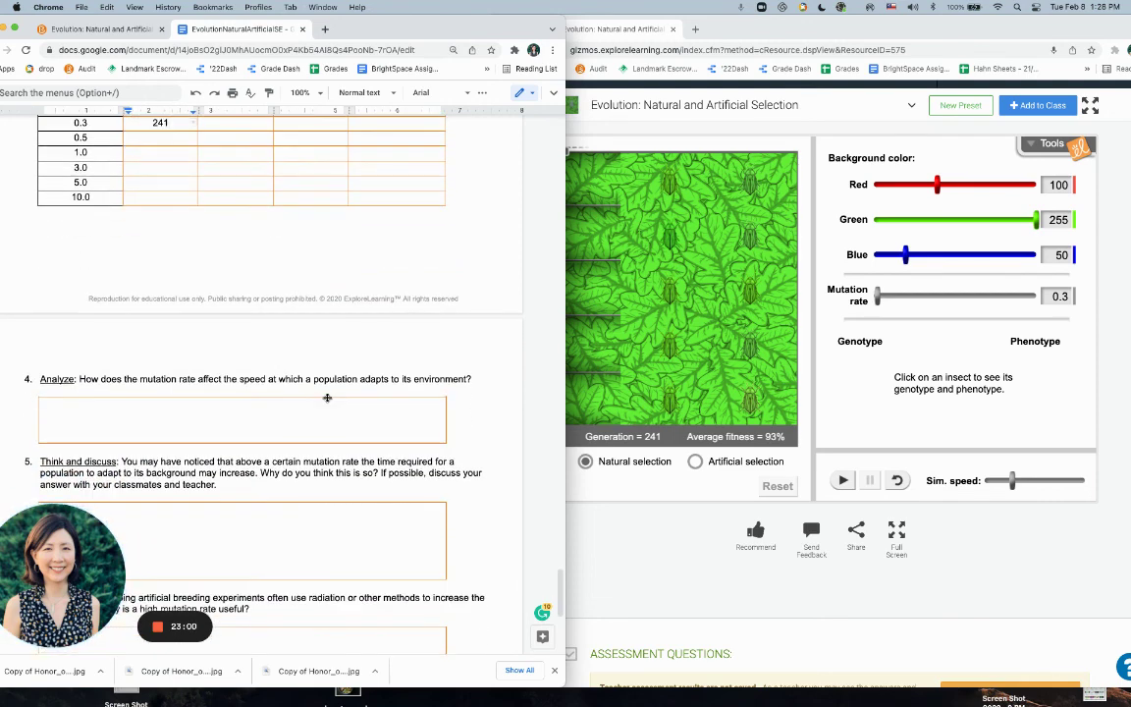
scroll(327, 396, "down", 4)
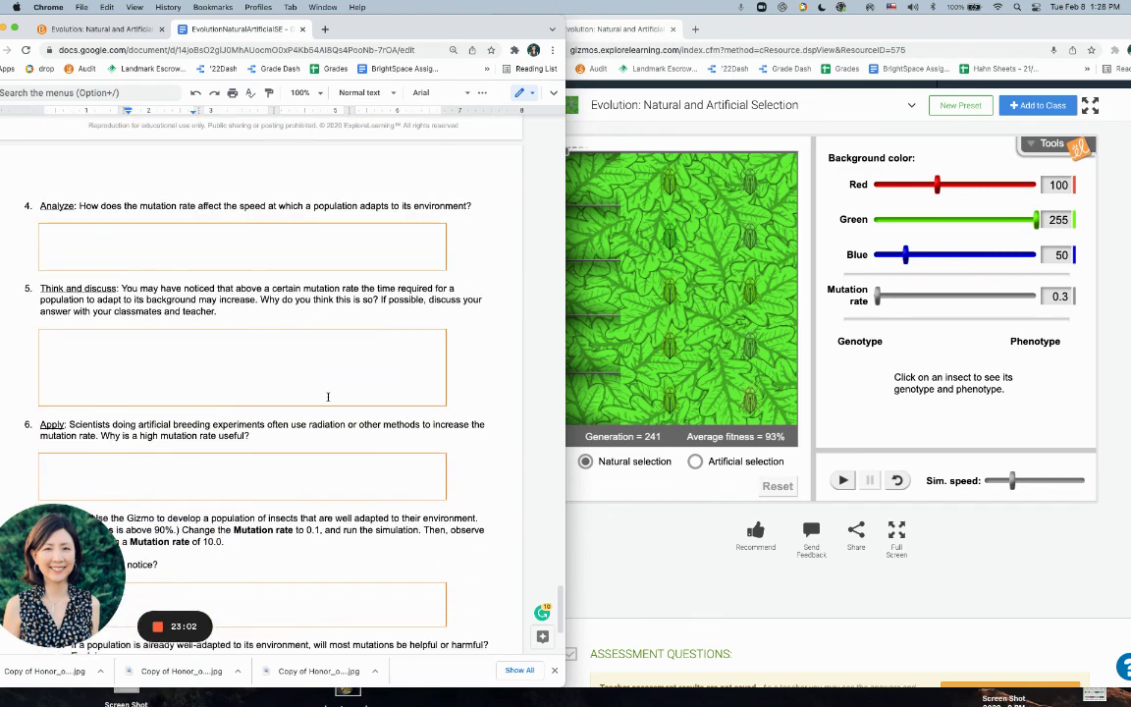
scroll(328, 396, "down", 4)
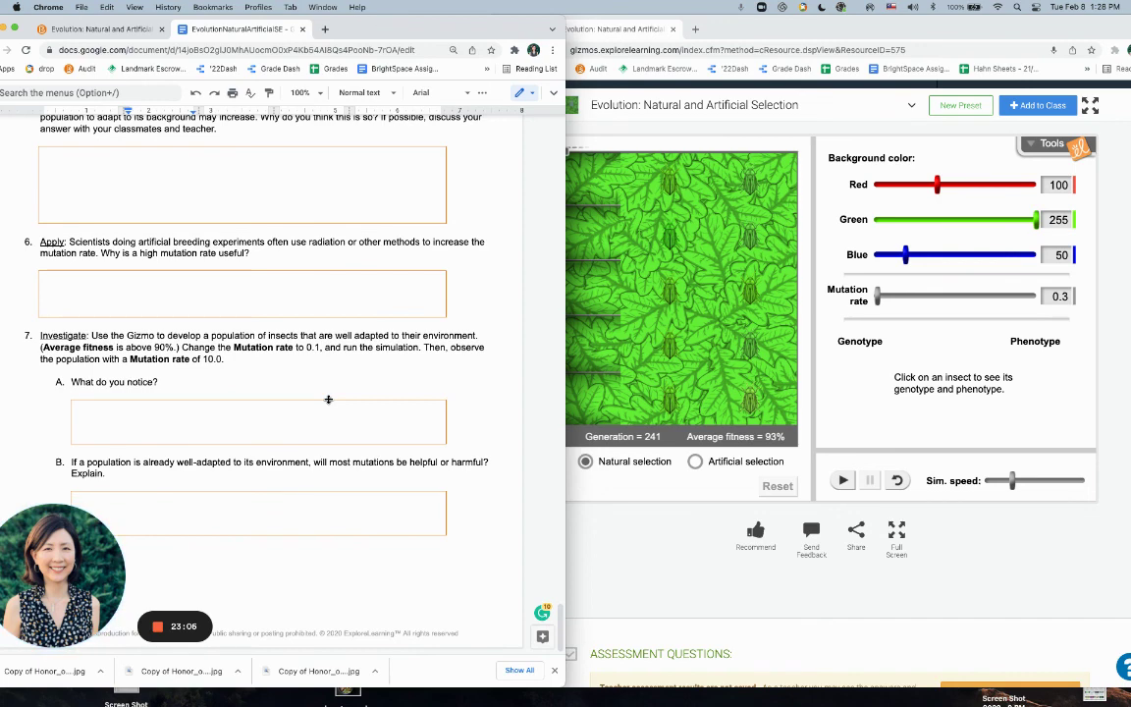
Clear the Trial 1 entries for mutation rates 0.1 and 0.3 in Activity C's question 3 table.
scroll(333, 392, "up", 10)
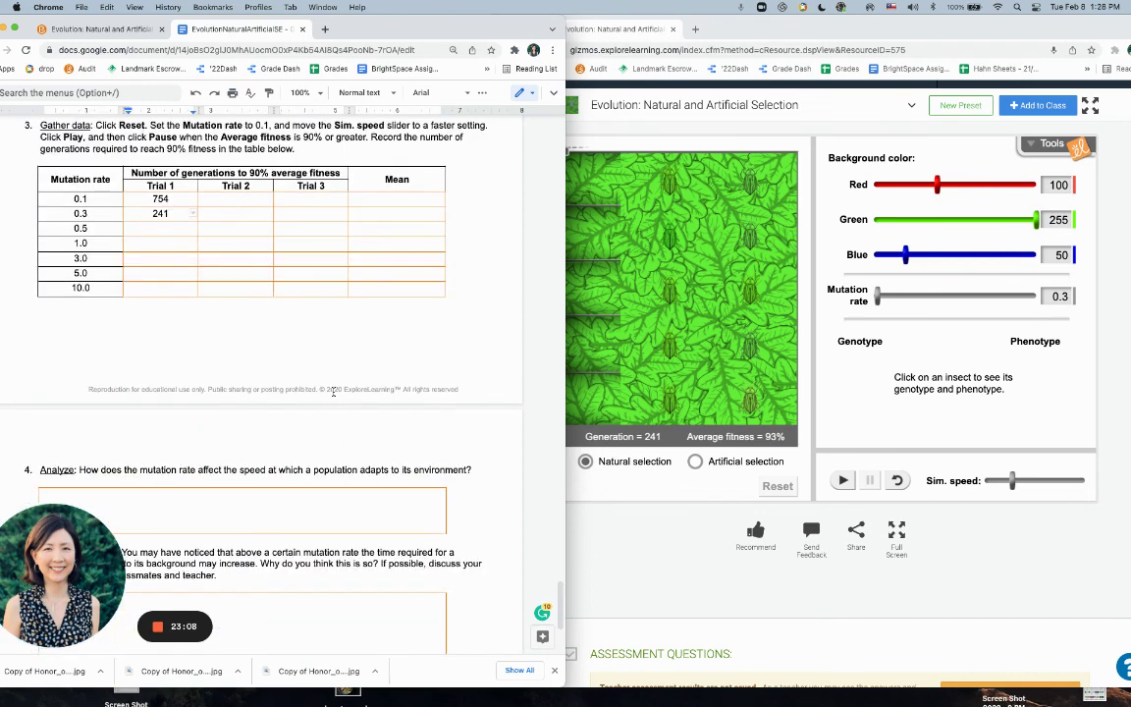
scroll(172, 460, "up", 5)
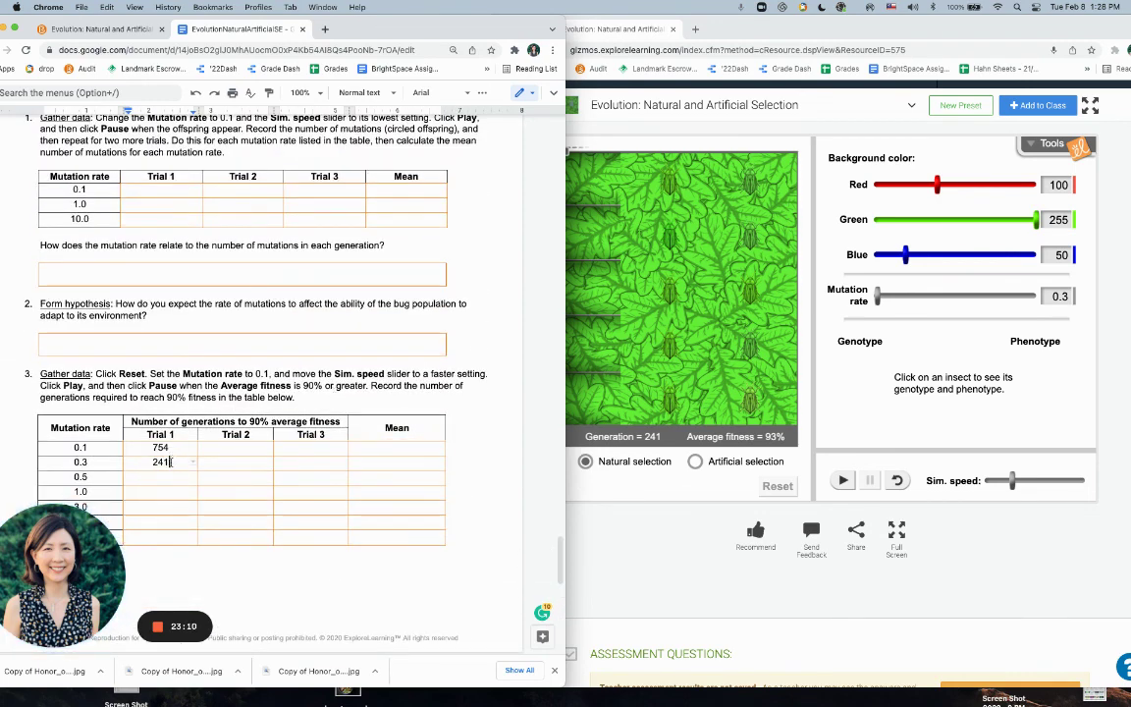
left_click_drag(173, 461, 150, 450)
key("BackSpace")
key("BackSpace")
Look back through the worksheet from Activity C past Activity B to the mutation and natural selection questions of Activity A.
scroll(395, 437, "up", 5)
scroll(395, 437, "up", 15)
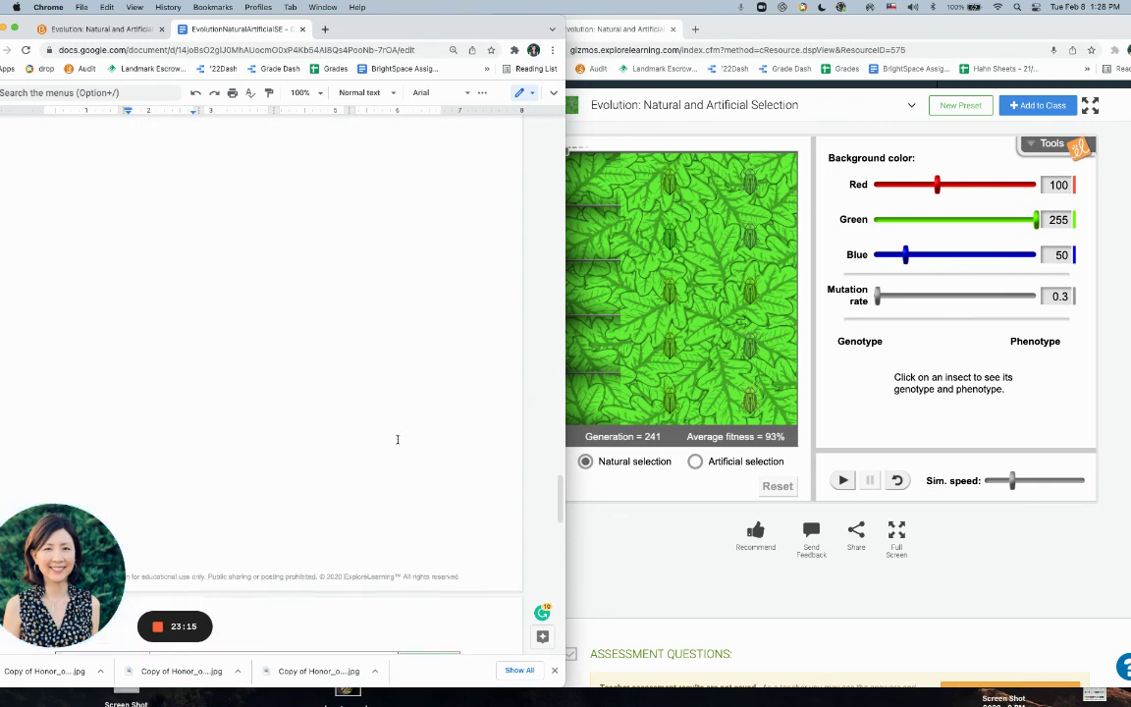
scroll(398, 439, "up", 5)
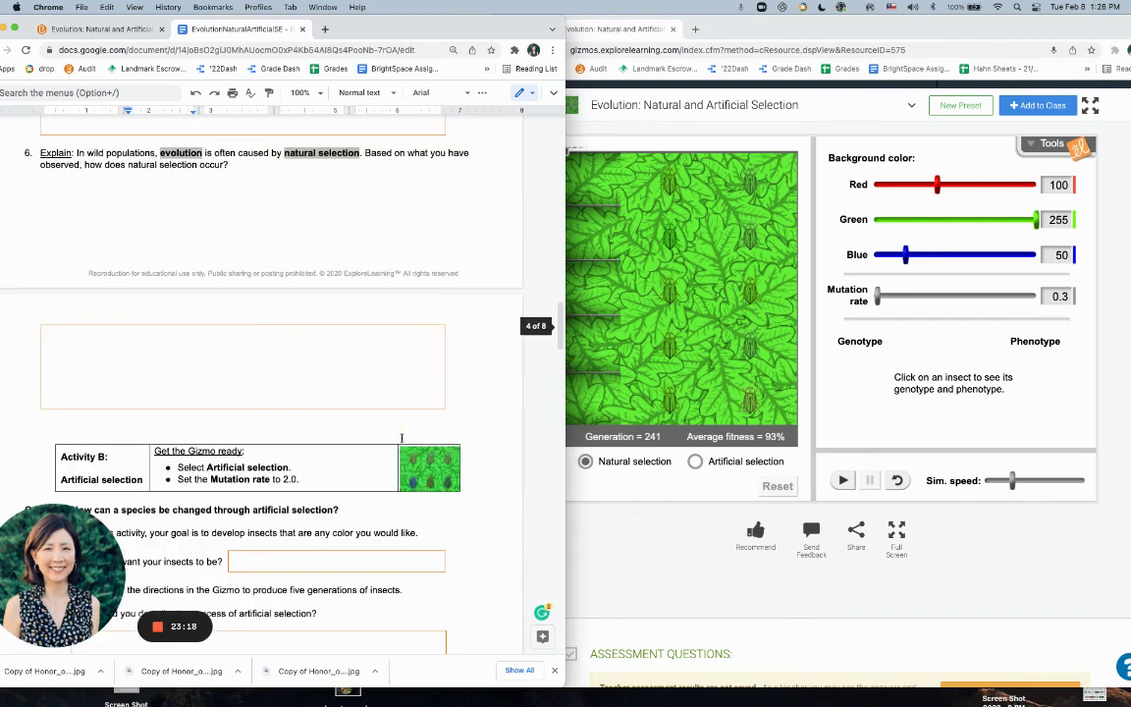
left_click(587, 407)
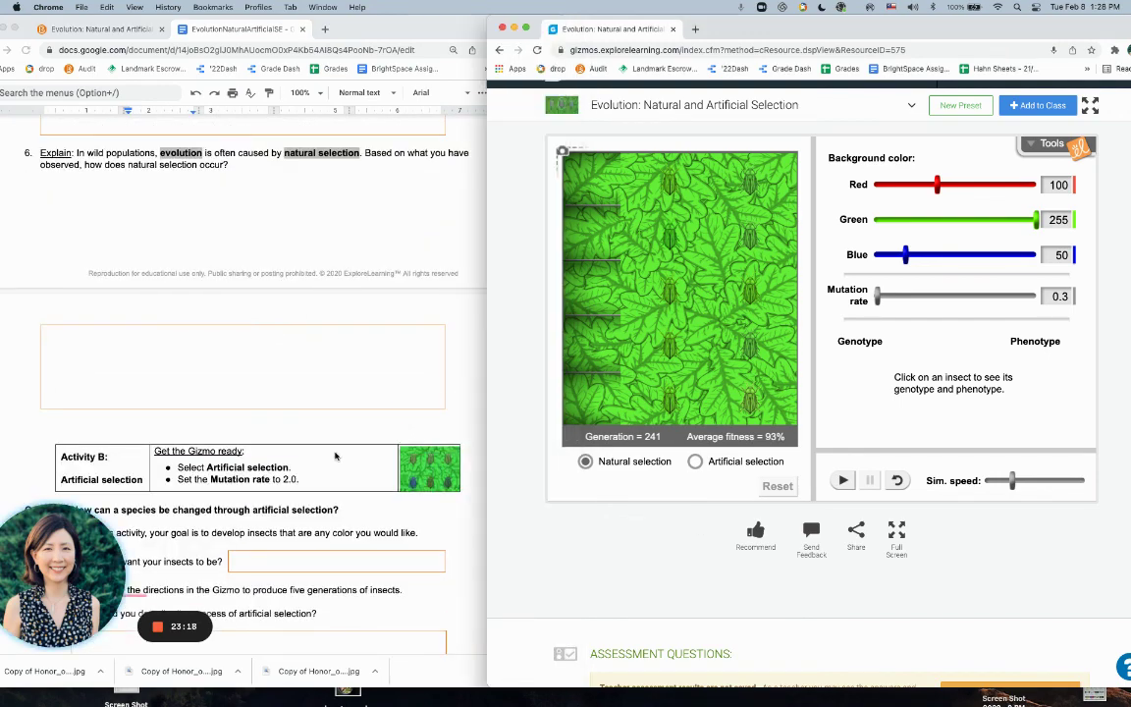
scroll(335, 456, "up", 1)
scroll(335, 455, "up", 8)
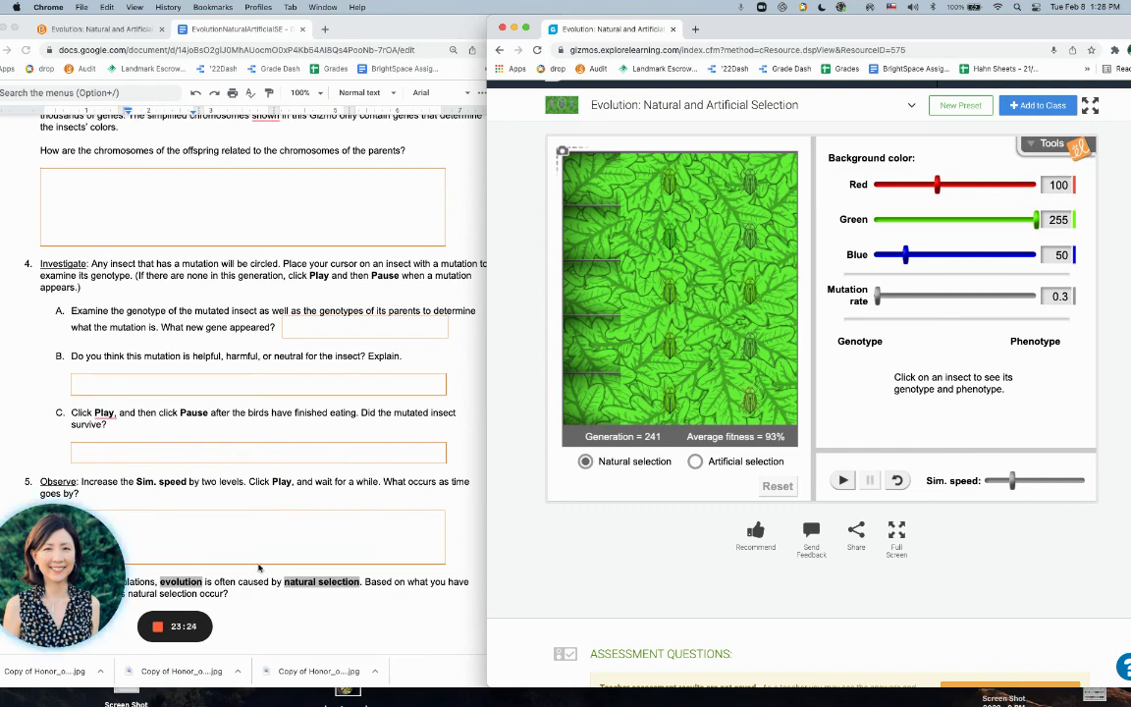
left_click(182, 629)
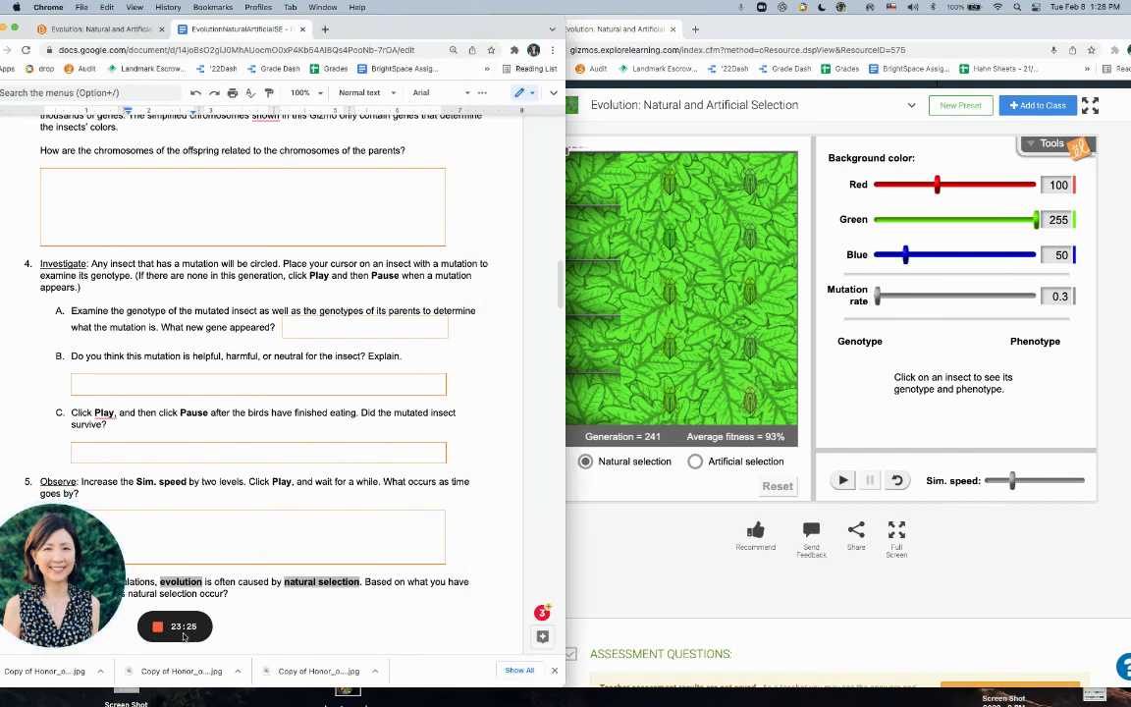